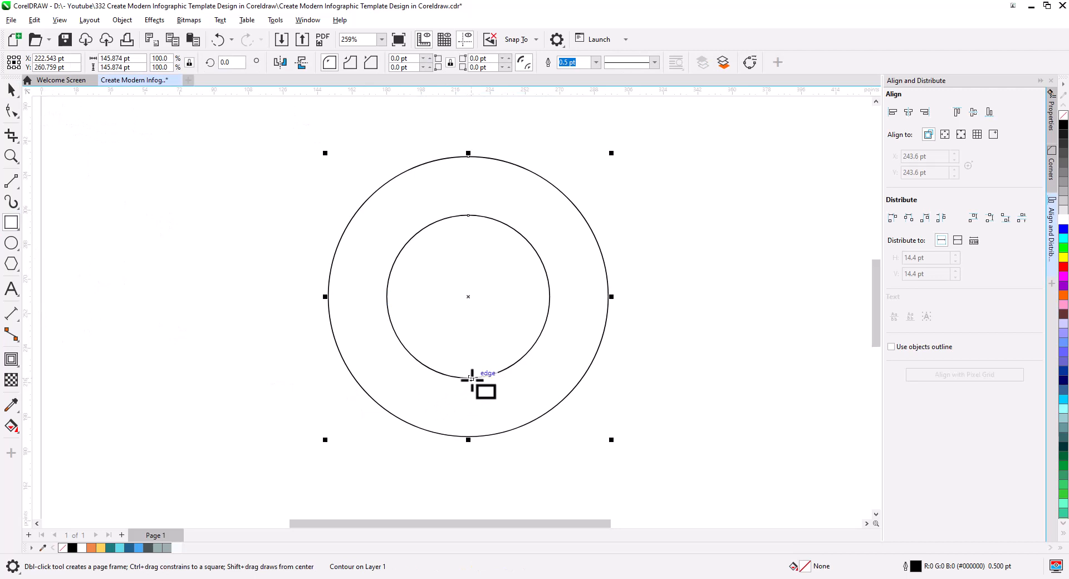
Draw a rectangle extending left from the lowest point of the inner circle and set its height to 30.5 pt
left_click_drag(471, 377, 125, 439)
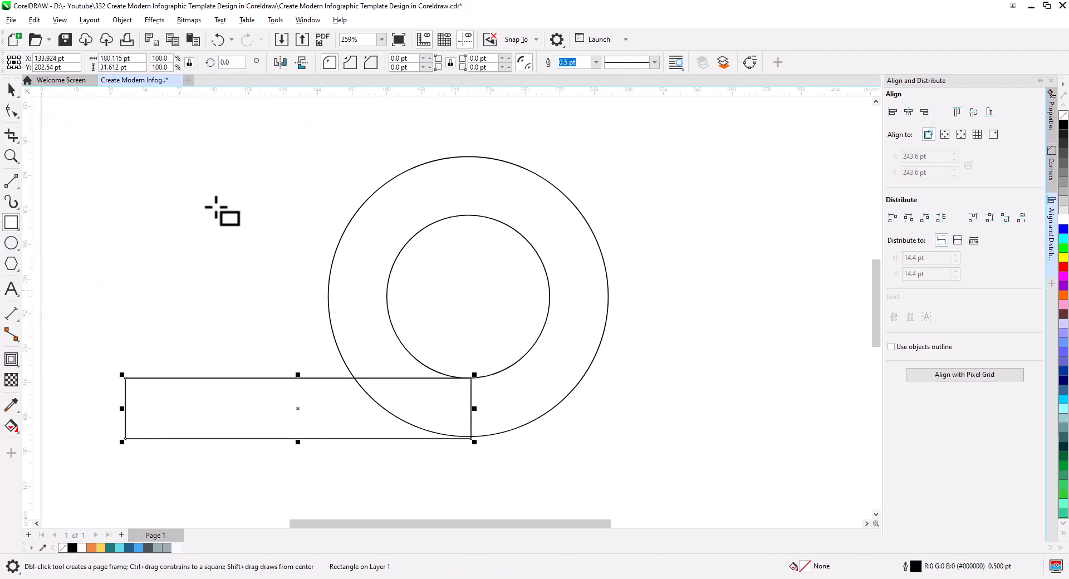
right_click(112, 67)
left_click(138, 115)
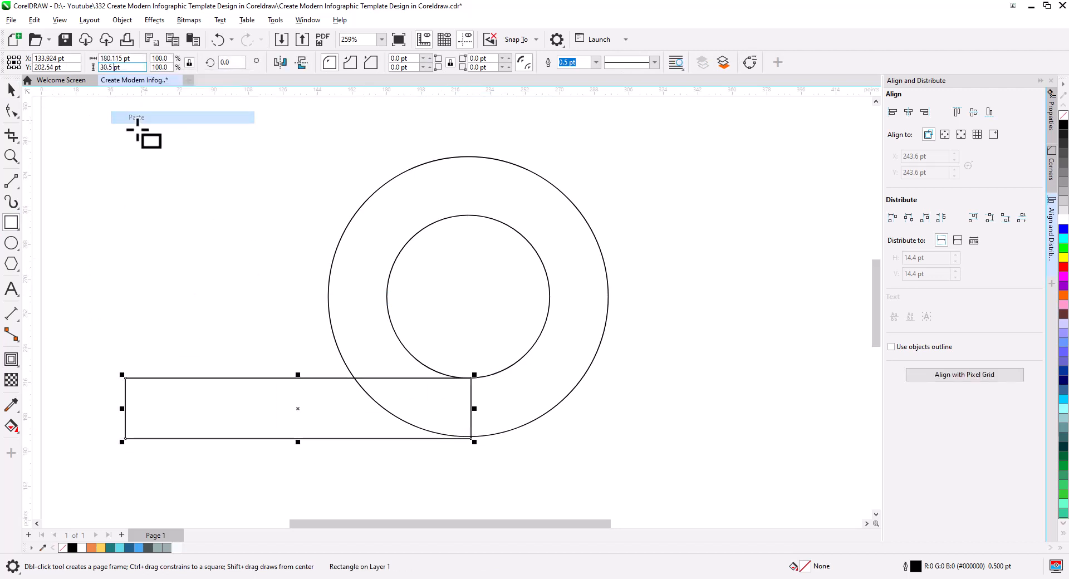
key("Return")
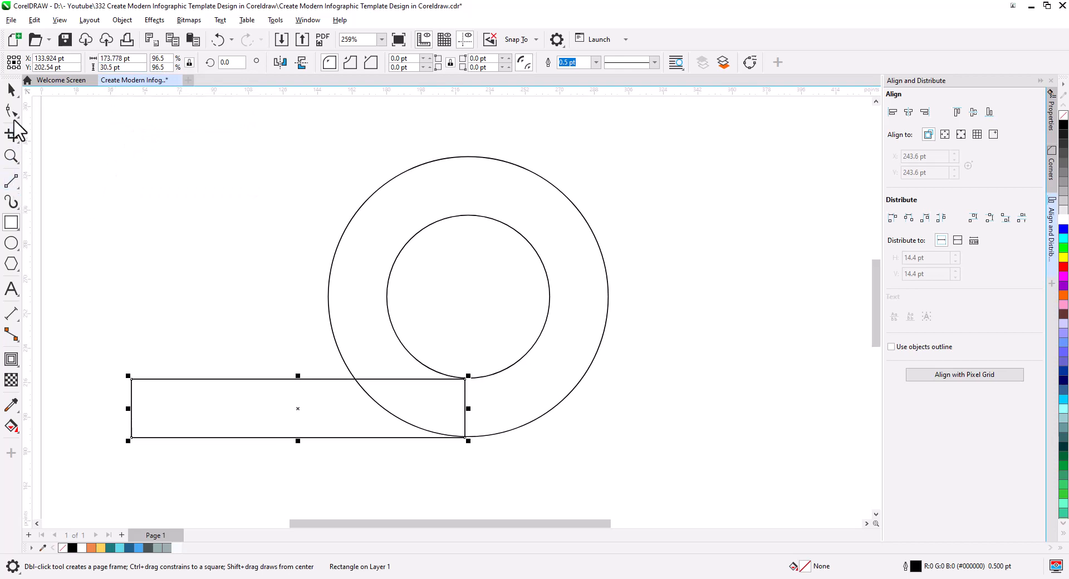
Snap the rectangle's upper right corner to the inner circle's lowest point, and shorten its free end to about 156 pt wide
left_click(11, 89)
scroll(456, 379, "up", 1)
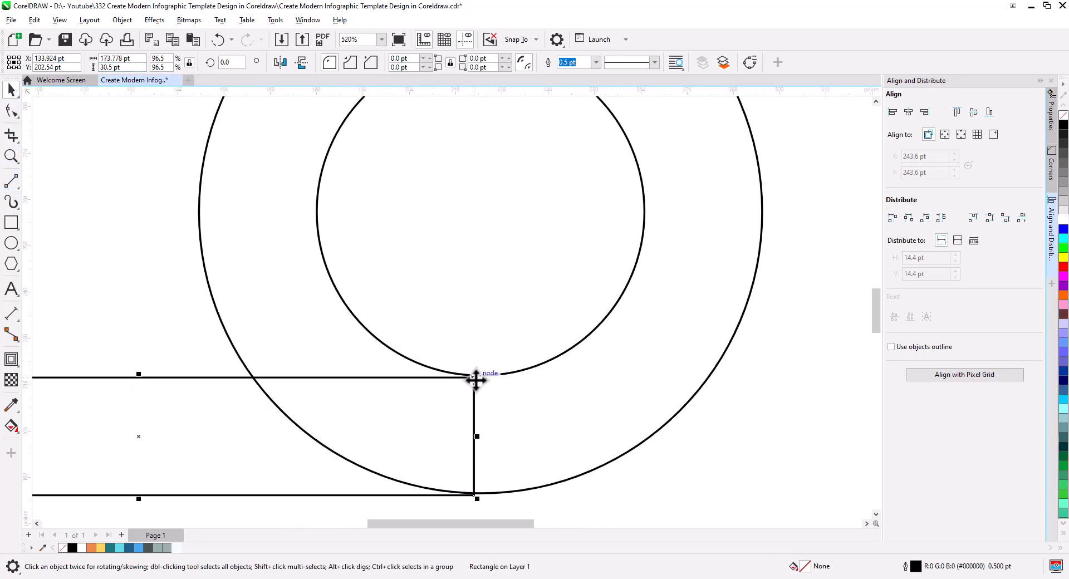
mouse_move(475, 379)
left_mouse_down()
mouse_move(492, 379)
mouse_move(480, 375)
left_mouse_up()
scroll(488, 433, "down", 7)
left_click_drag(511, 461, 556, 422)
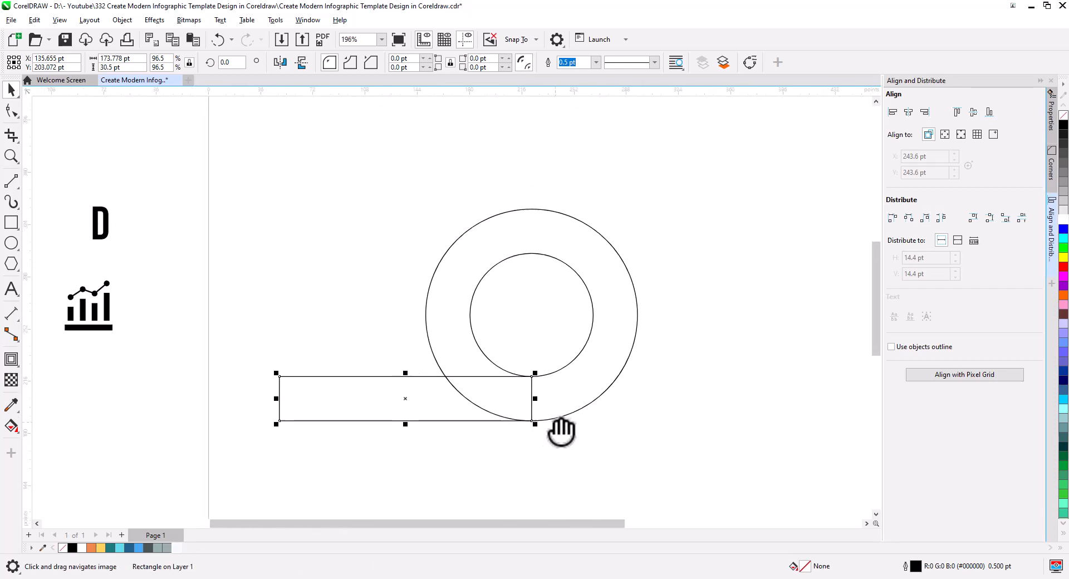
left_click_drag(276, 399, 309, 400)
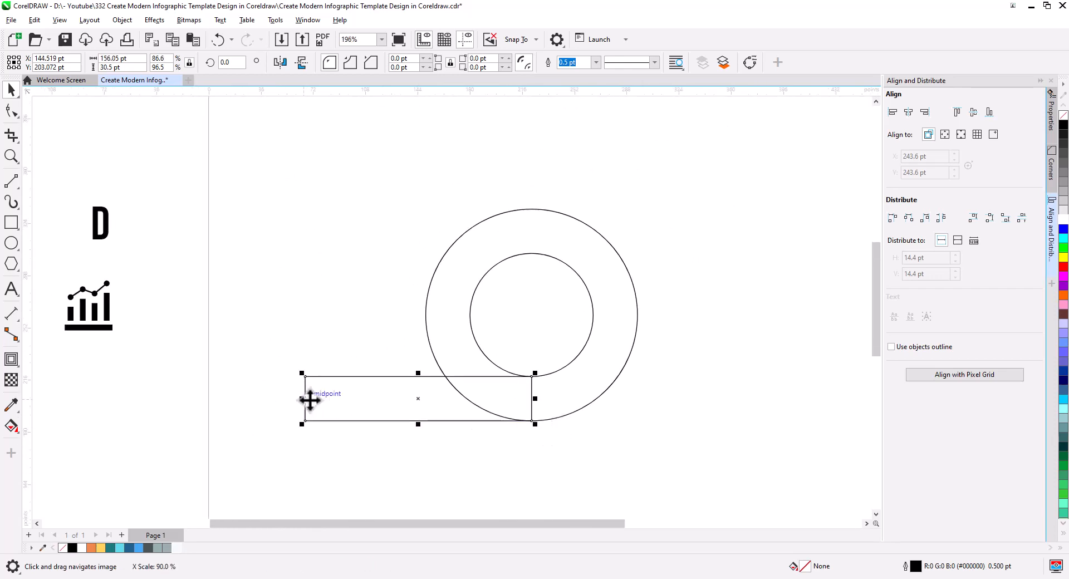
Break the circles' contour apart and scale the circles and rectangle together to about 71.6 percent
right_click(600, 386)
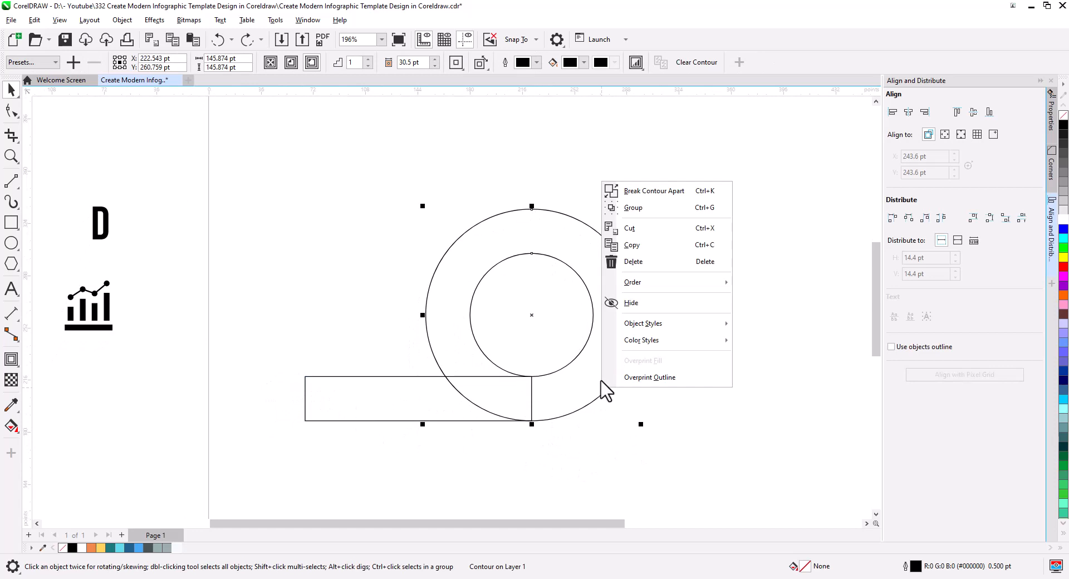
left_click(640, 208)
left_click_drag(714, 457, 266, 223)
left_click_drag(640, 424, 595, 416)
left_click(539, 362)
Bring the inner circle to the front of the stacking order
scroll(539, 362, "up", 2)
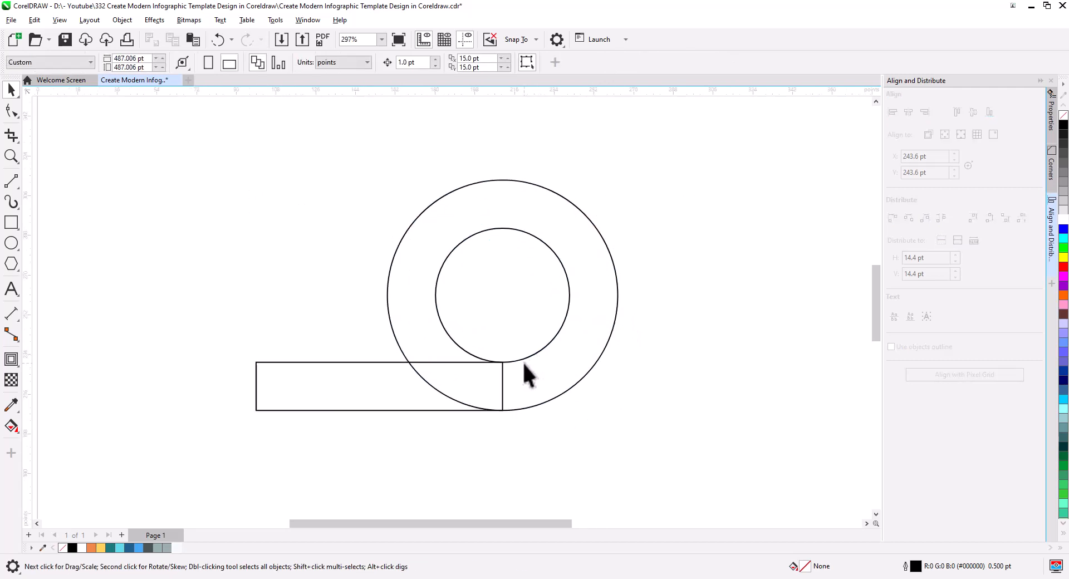
scroll(522, 361, "up", 1)
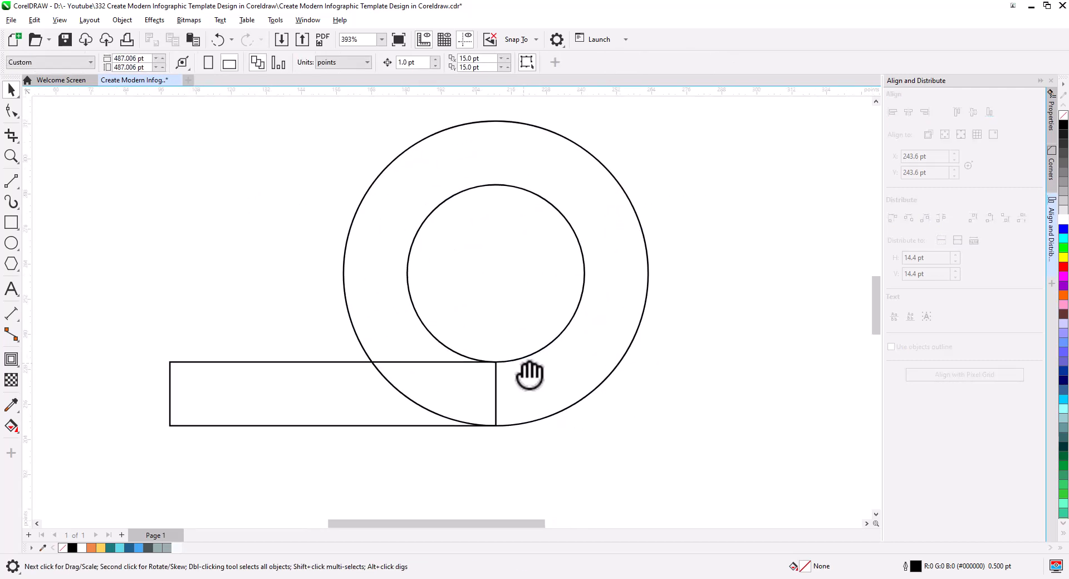
left_click(563, 371)
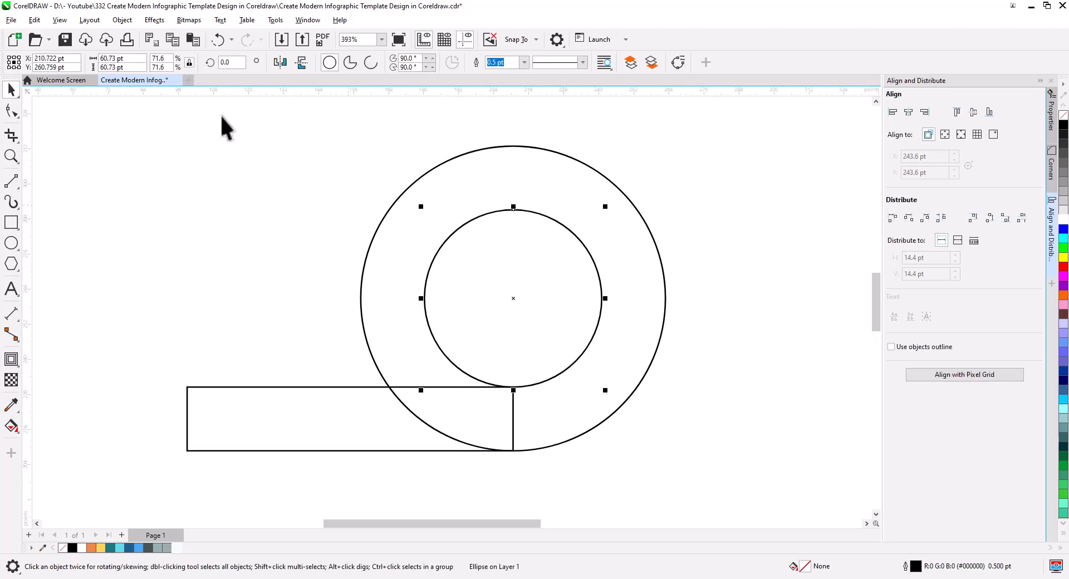
left_click(451, 161, "shift")
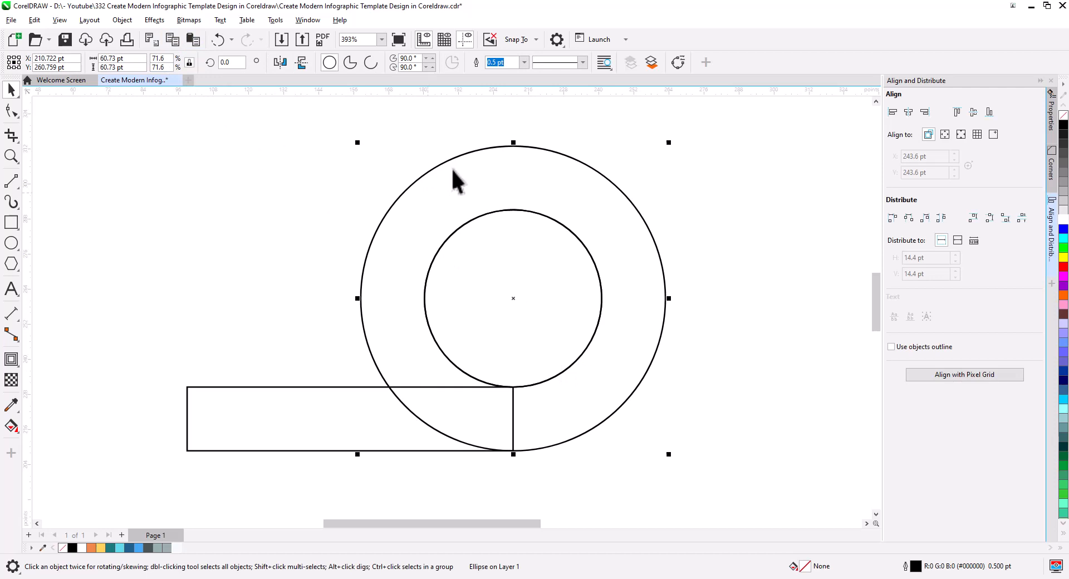
left_click(322, 161)
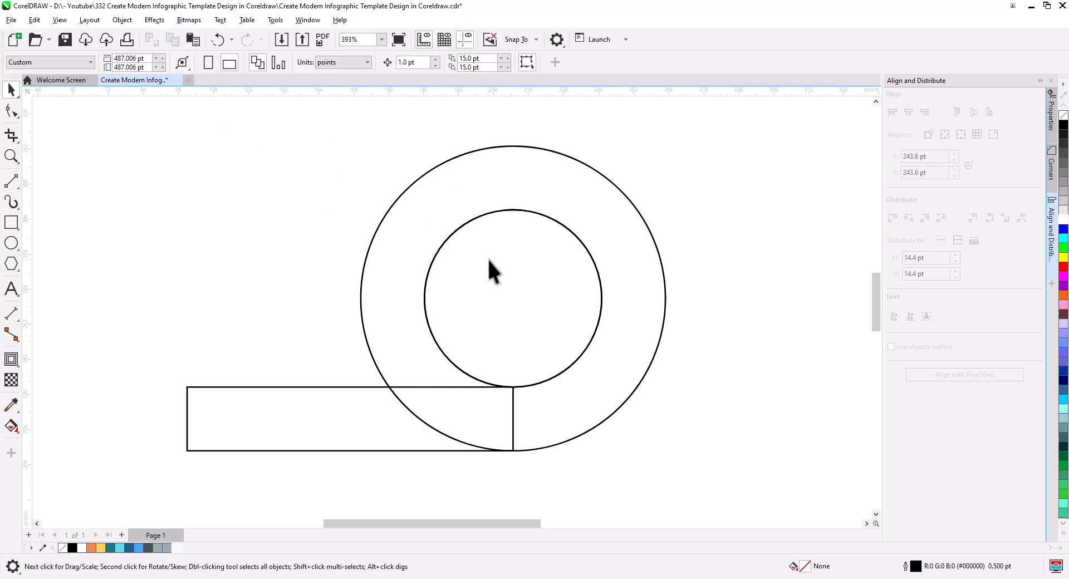
left_click(493, 301)
right_click(486, 270)
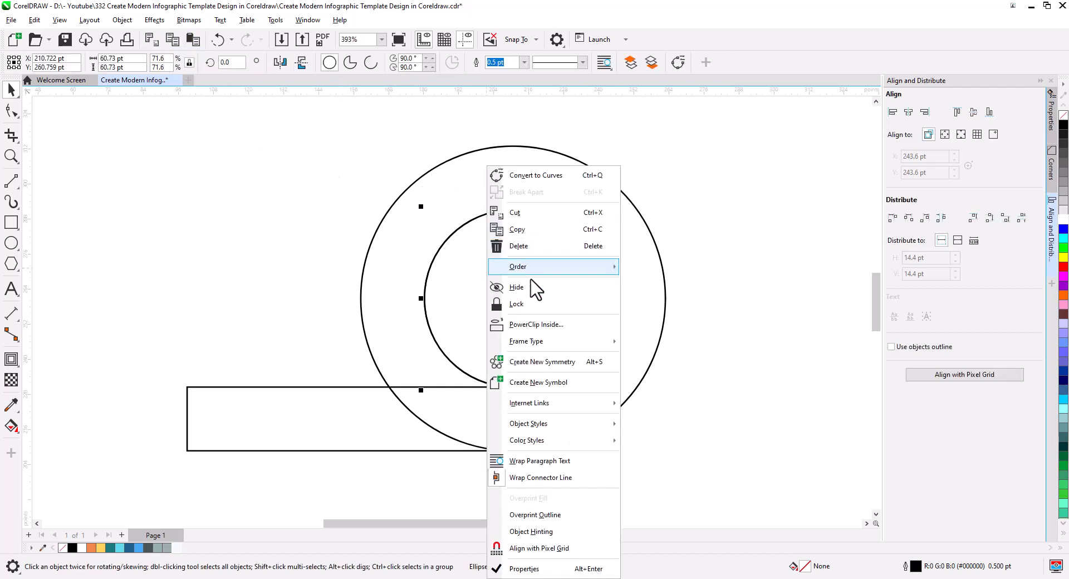
mouse_move(546, 268)
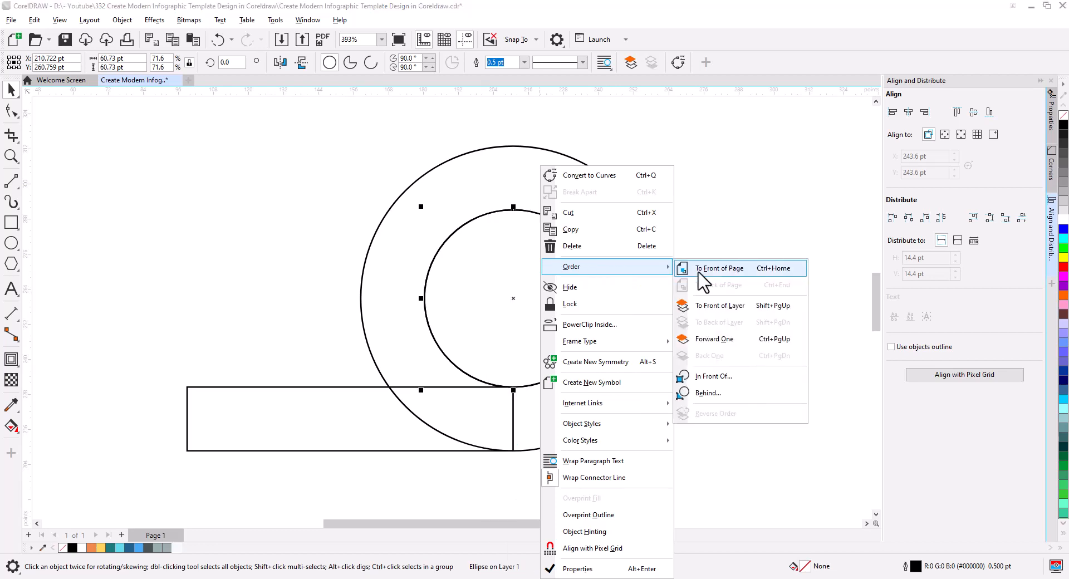
left_click(702, 268)
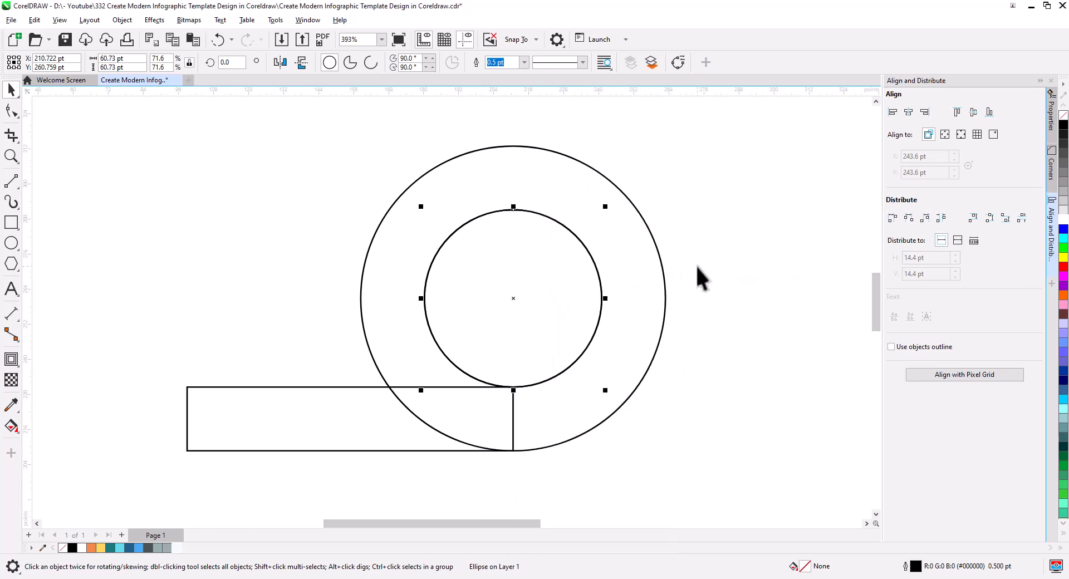
left_click(697, 277)
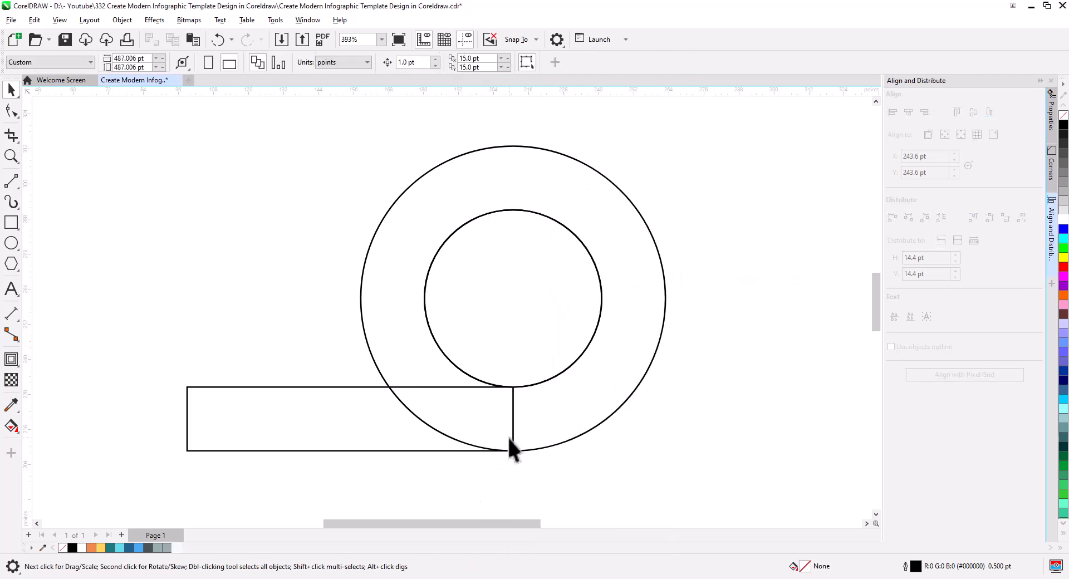
Apply a horizontal fountain fill to the rectangle, from orange at its free end to yellow where it meets the ring
left_click(430, 451)
left_click_drag(430, 467, 521, 464)
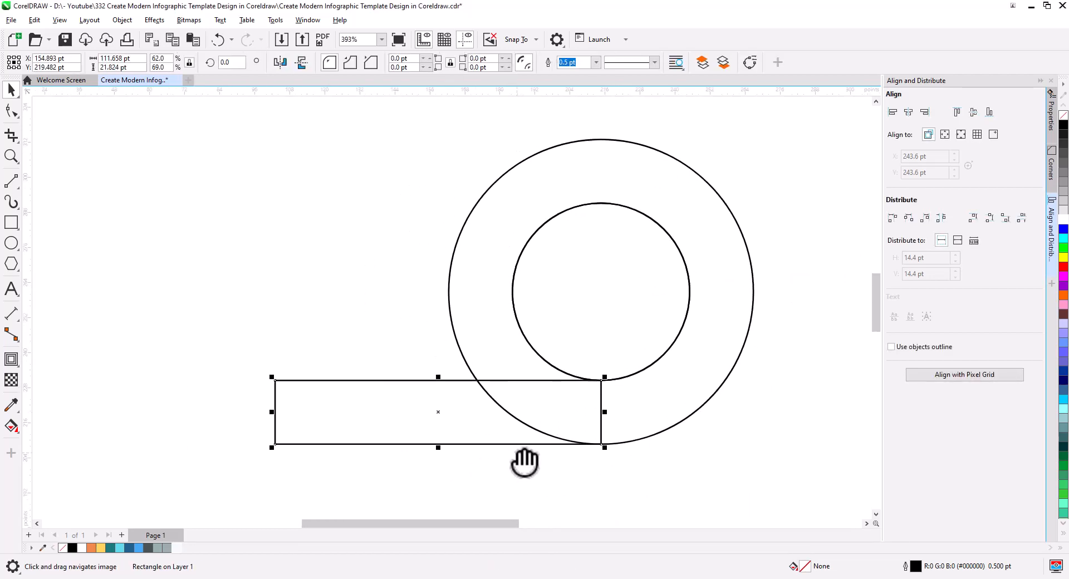
left_click(91, 548)
left_click(12, 427)
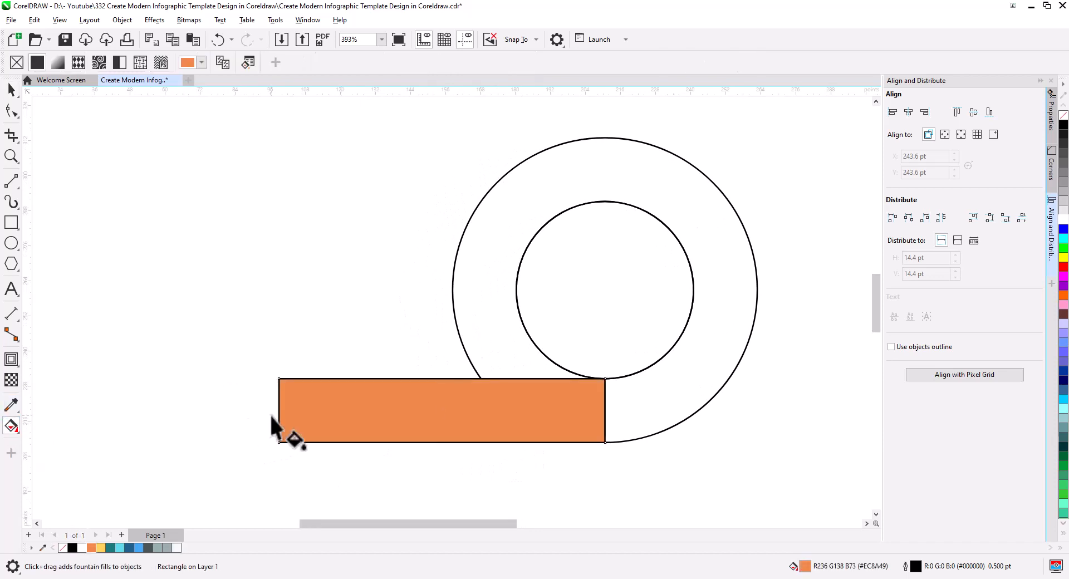
left_click_drag(278, 414, 563, 414)
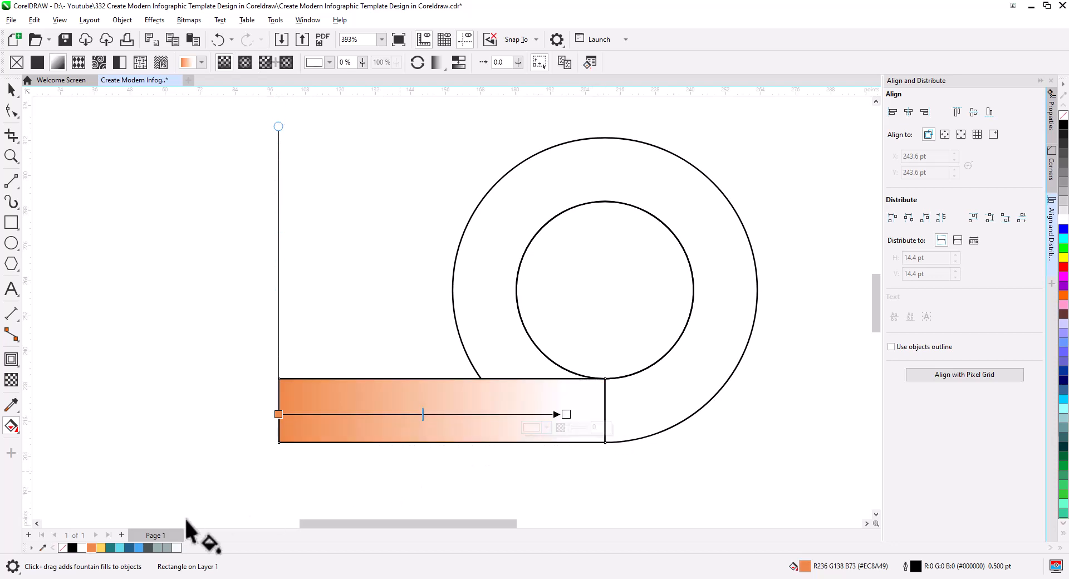
left_click_drag(101, 548, 597, 414)
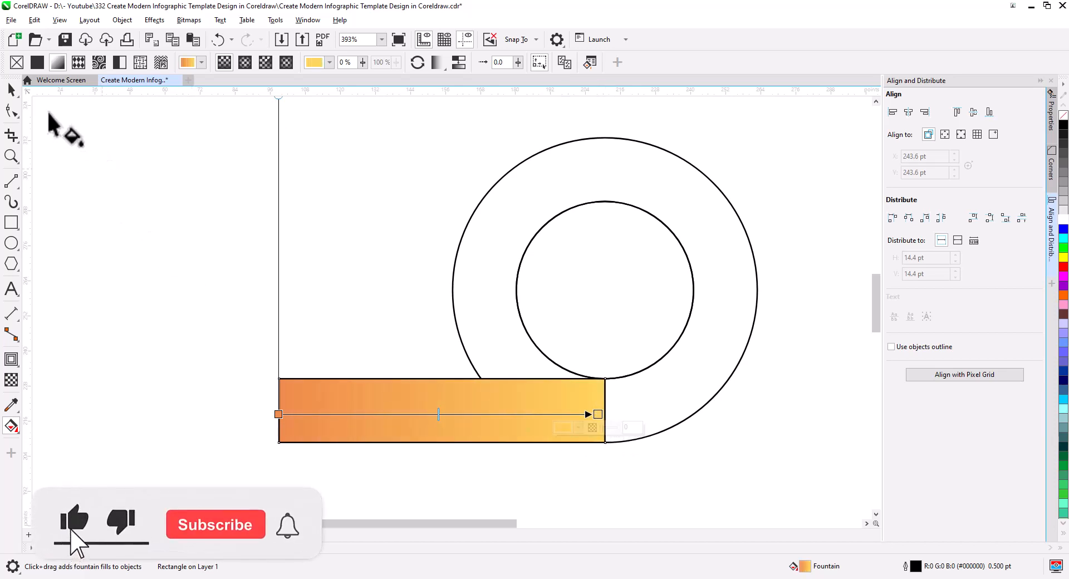
Copy only the fill property from the rectangle to the ring
left_click(11, 90)
left_click(465, 345)
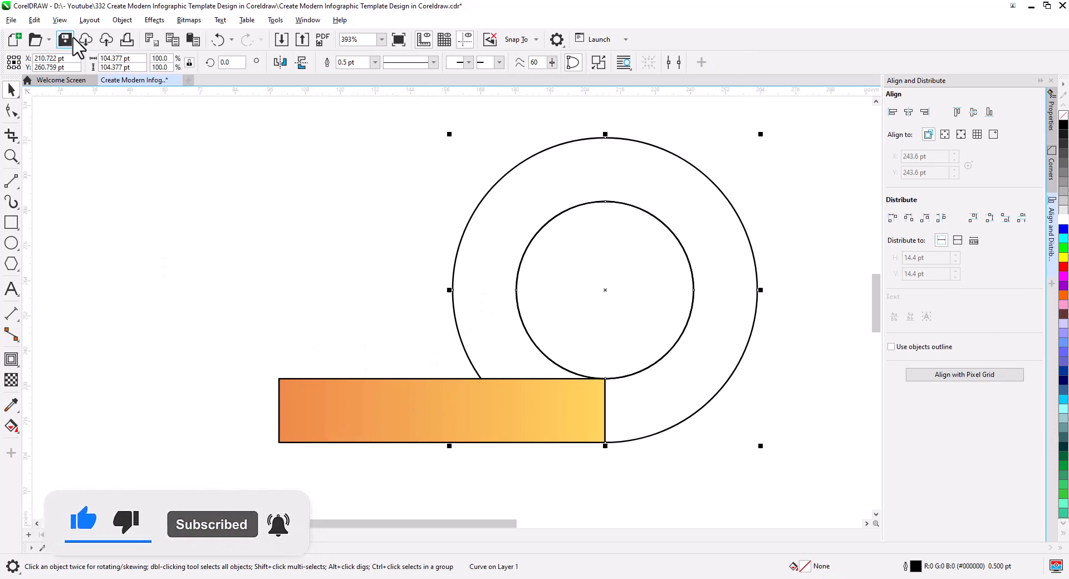
left_click(41, 21)
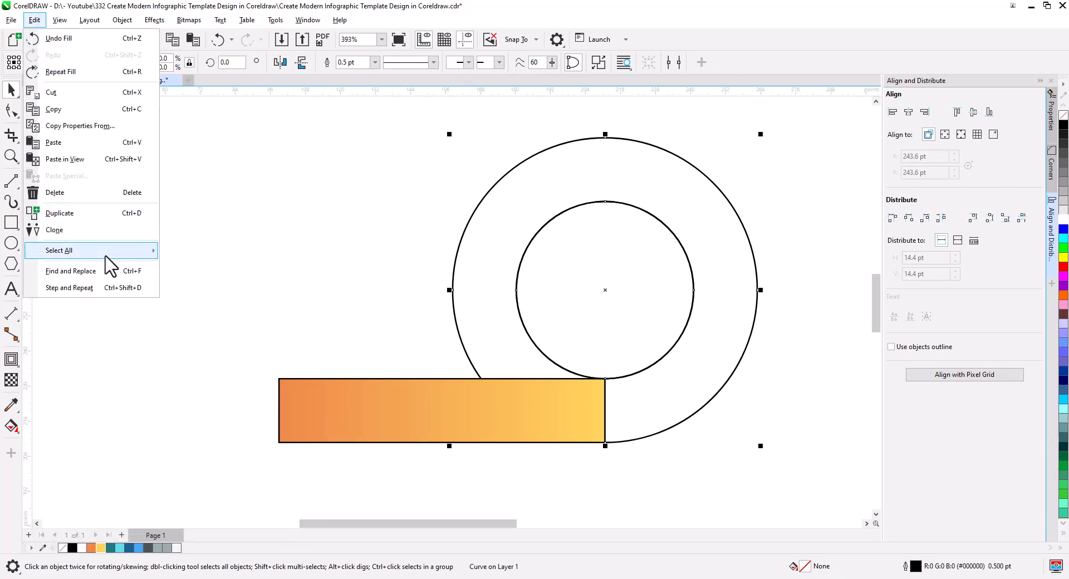
left_click(86, 126)
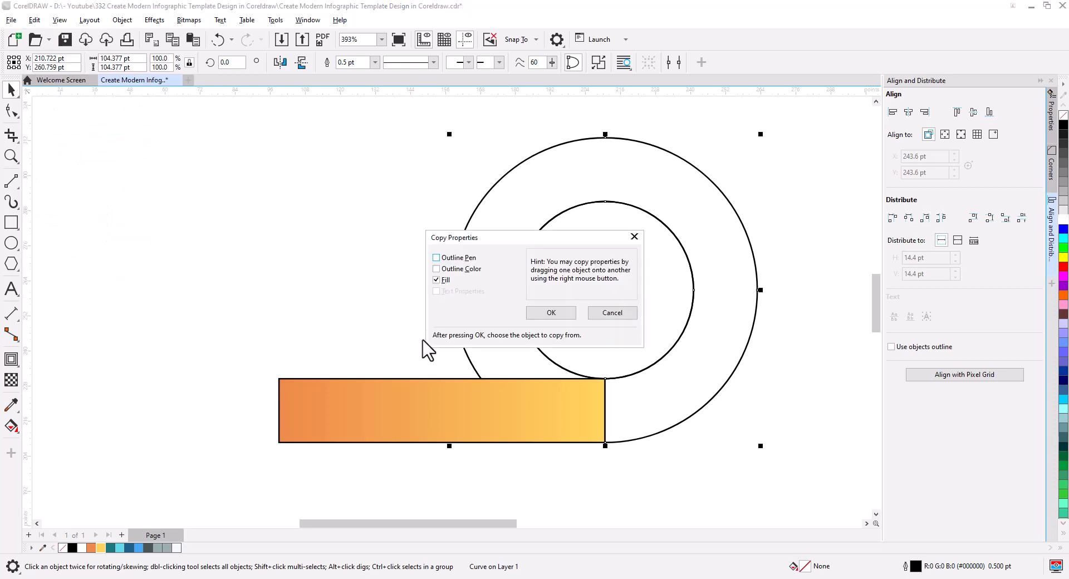
left_click(534, 313)
left_click(389, 414)
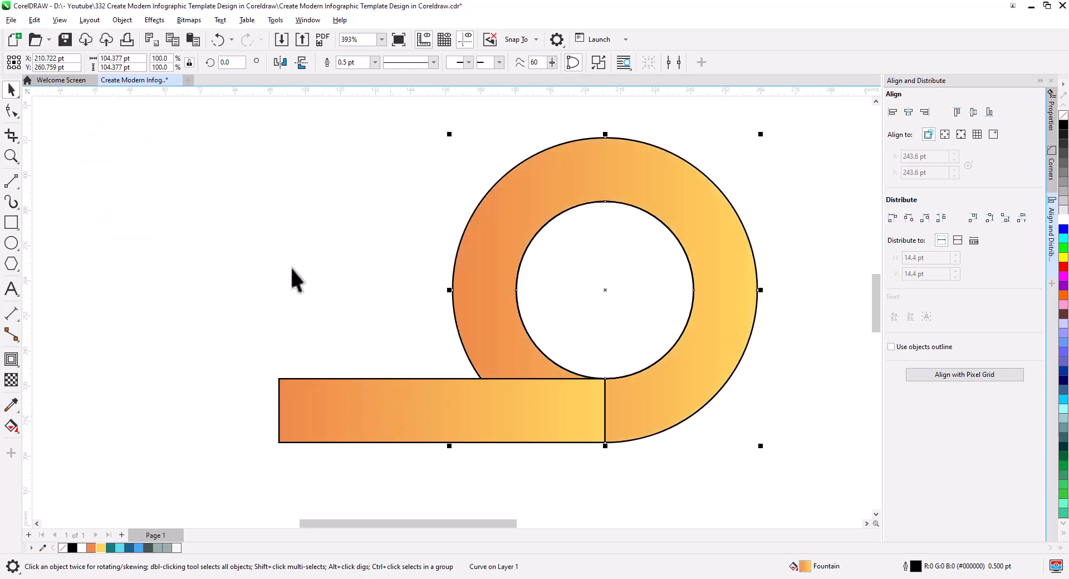
left_click(363, 279)
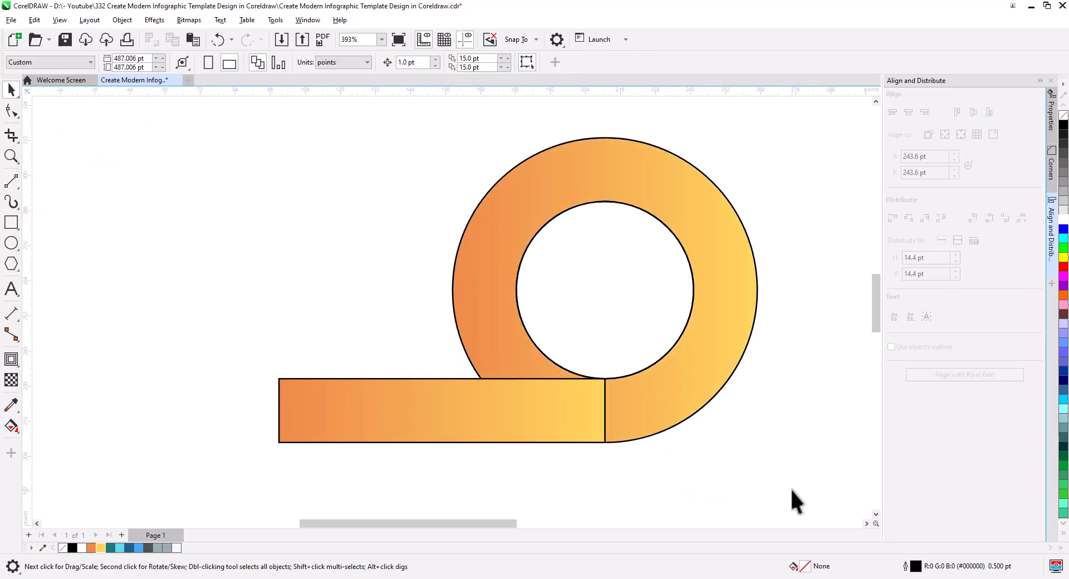
Shorten the ring's horizontal fountain fill so that the yellow end sits near the ring's centre
left_click(693, 398)
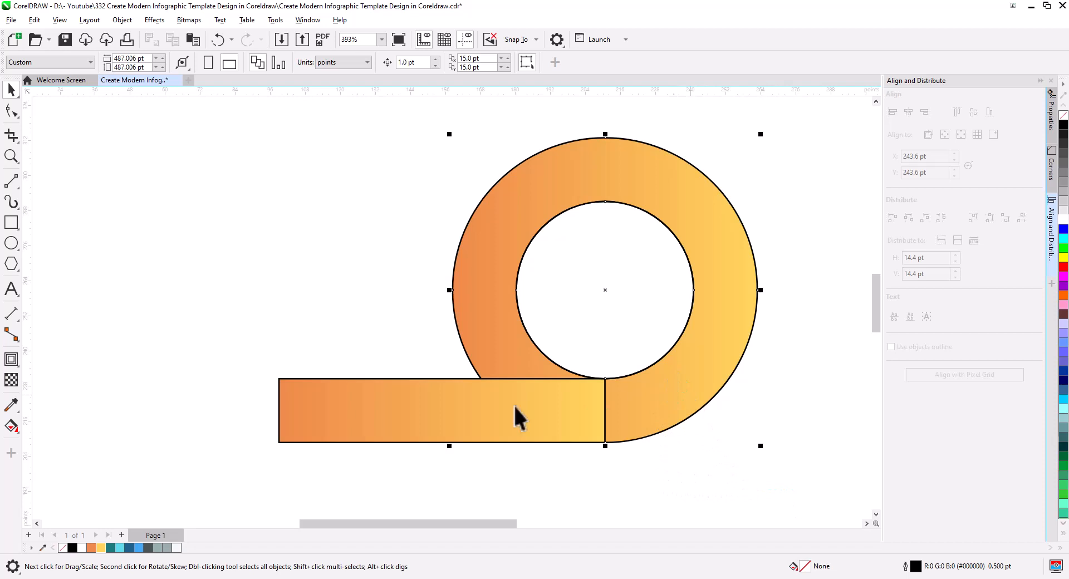
left_click(11, 426)
left_click_drag(750, 307, 589, 307)
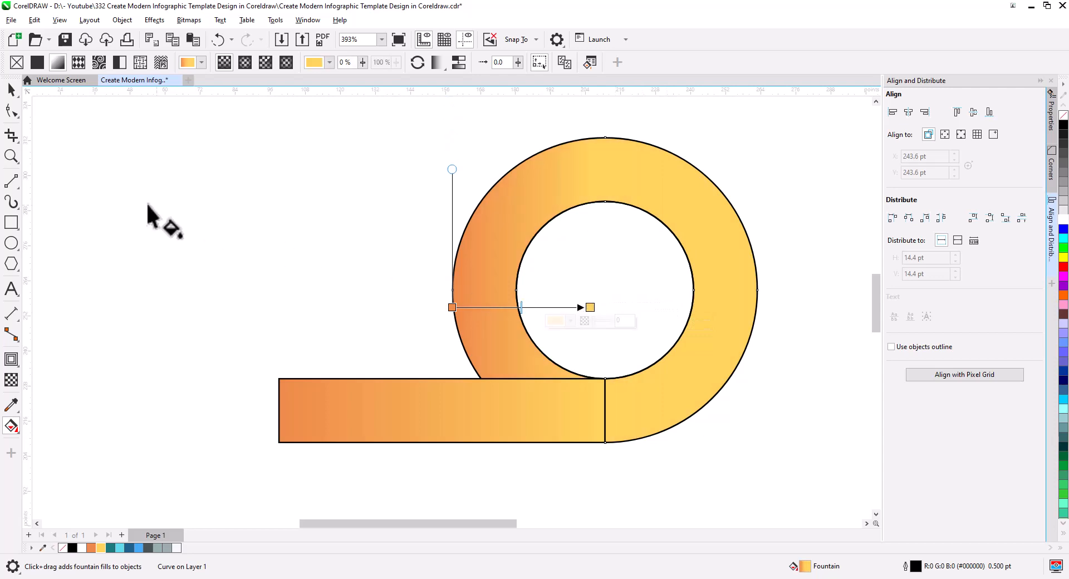
left_click(12, 92)
left_click(314, 311)
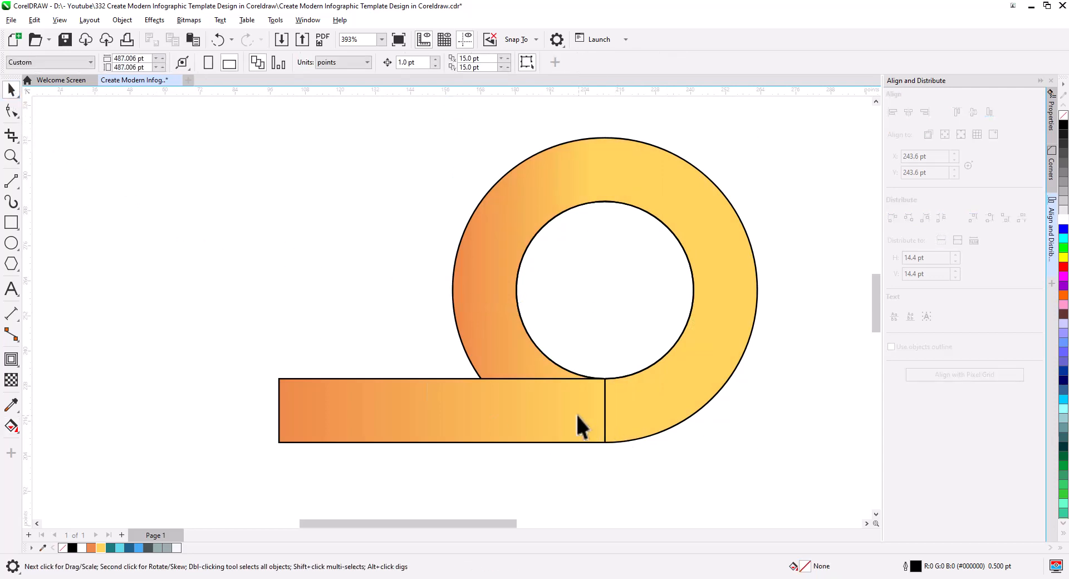
Remove the outlines from both the rectangle and the ring
left_click(576, 413)
left_click(673, 365, "shift")
right_click(1063, 116)
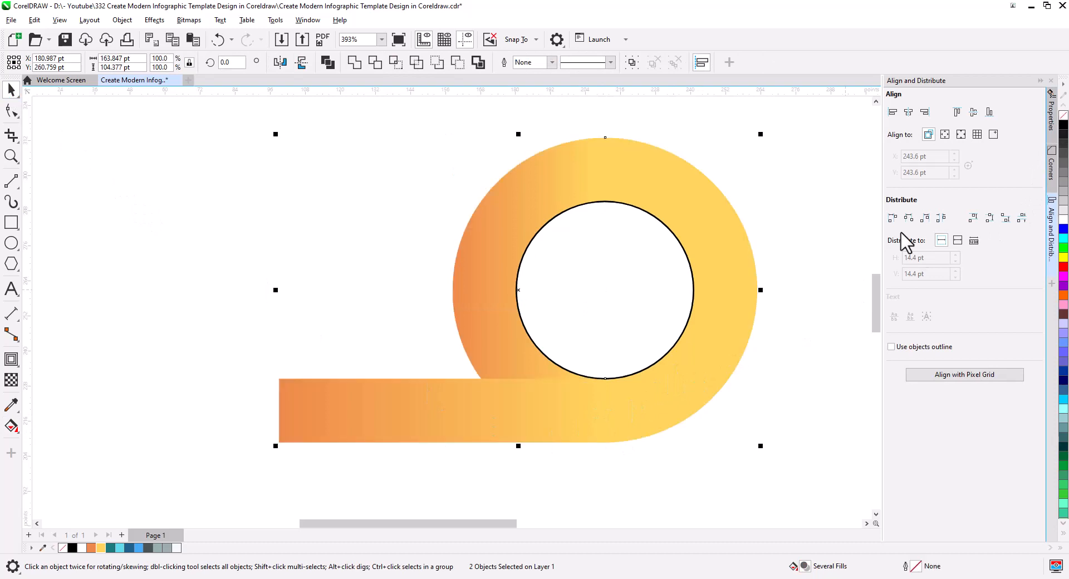
left_click(770, 472)
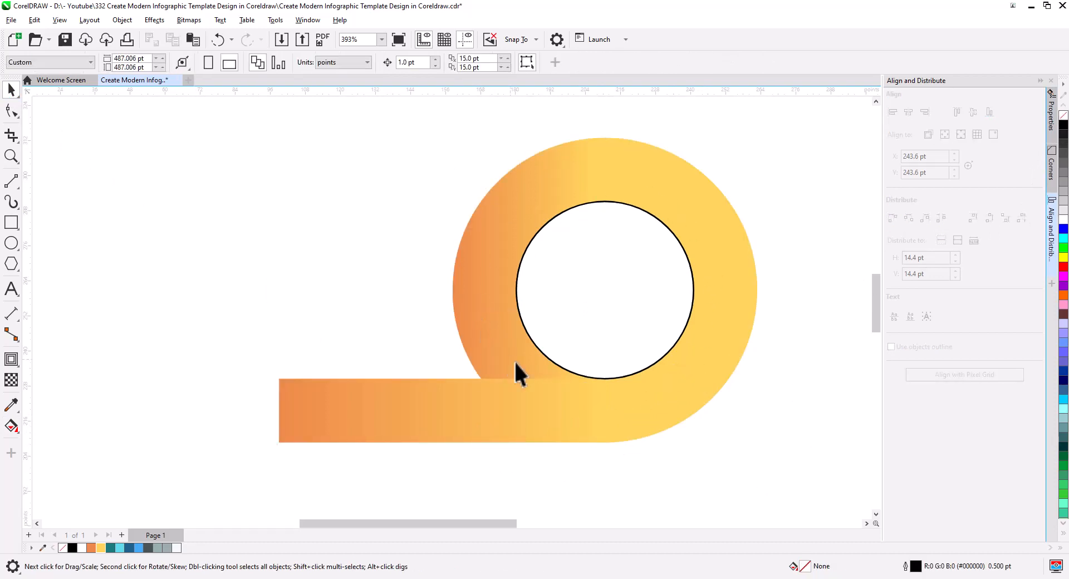
Enlarge the inner circle slightly about its centre so that it overlaps the ring's inner edge
left_click(582, 281)
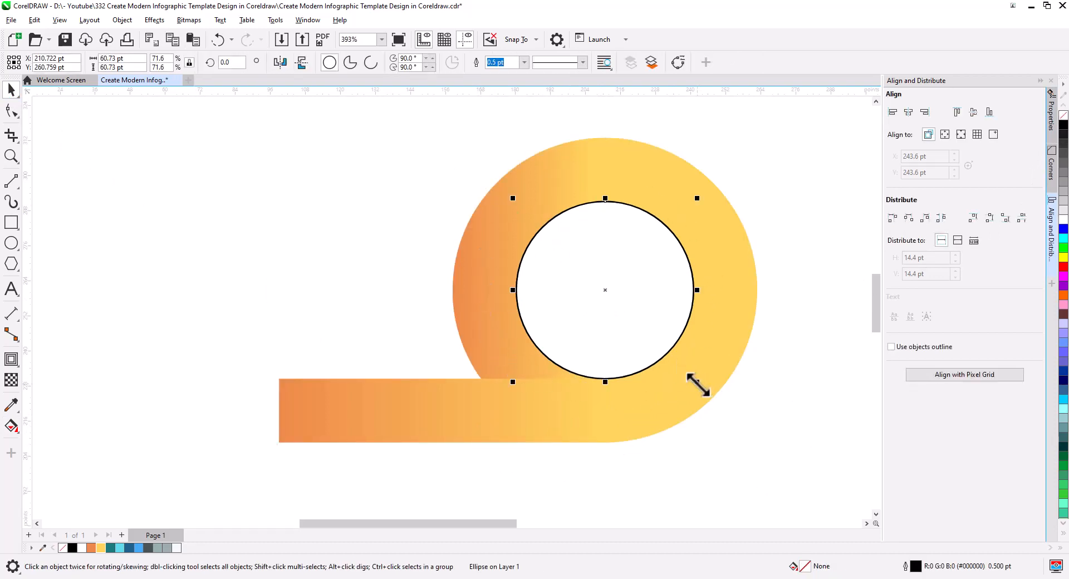
left_click_drag(696, 382, 704, 388)
left_click(746, 430)
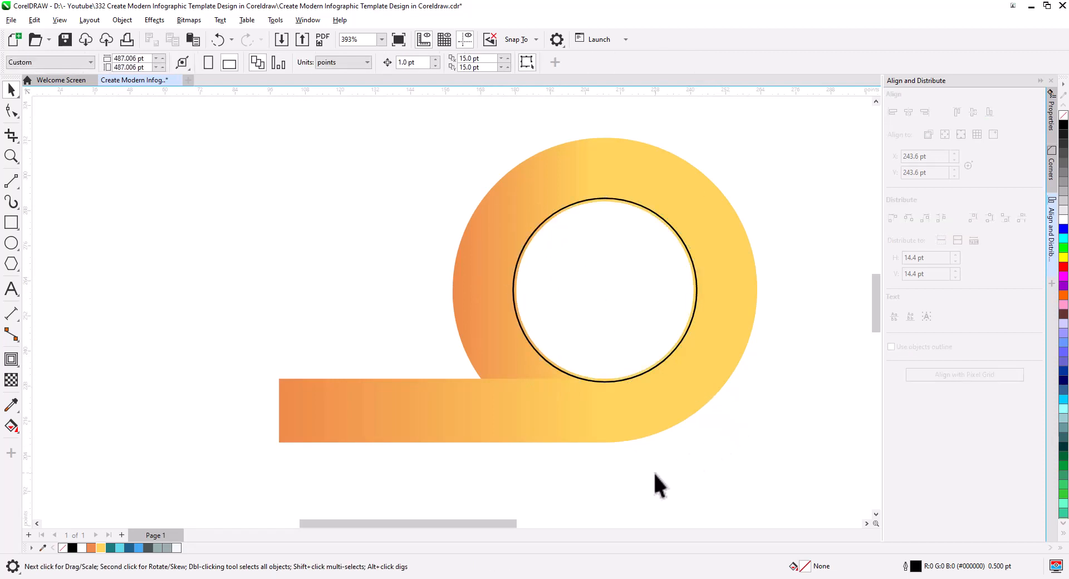
Give the gradient-filled rectangle a black 0.5 pt outline
left_click(412, 437)
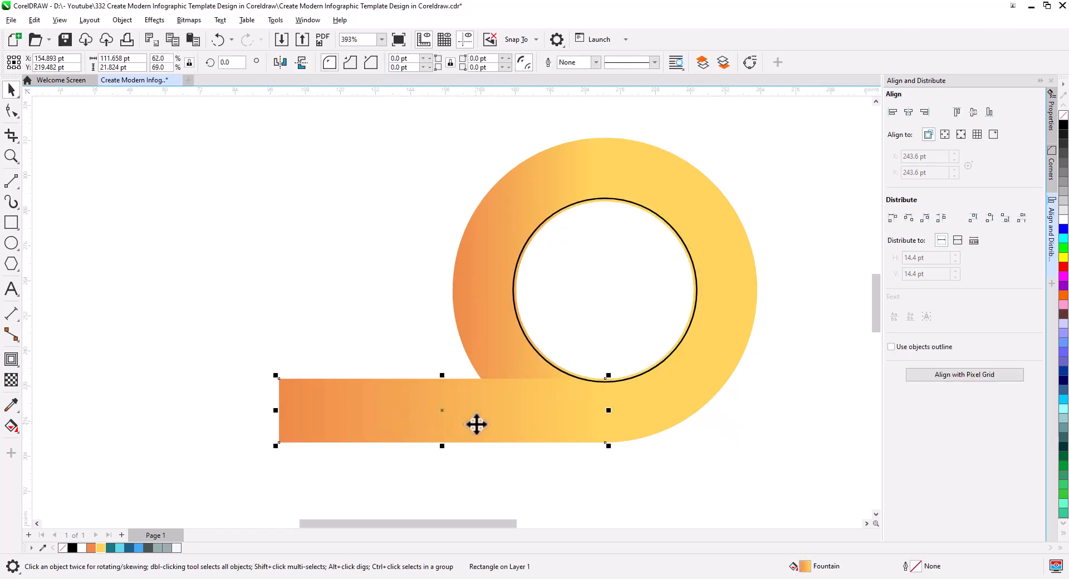
scroll(476, 424, "up", 2)
left_click_drag(550, 417, 530, 434)
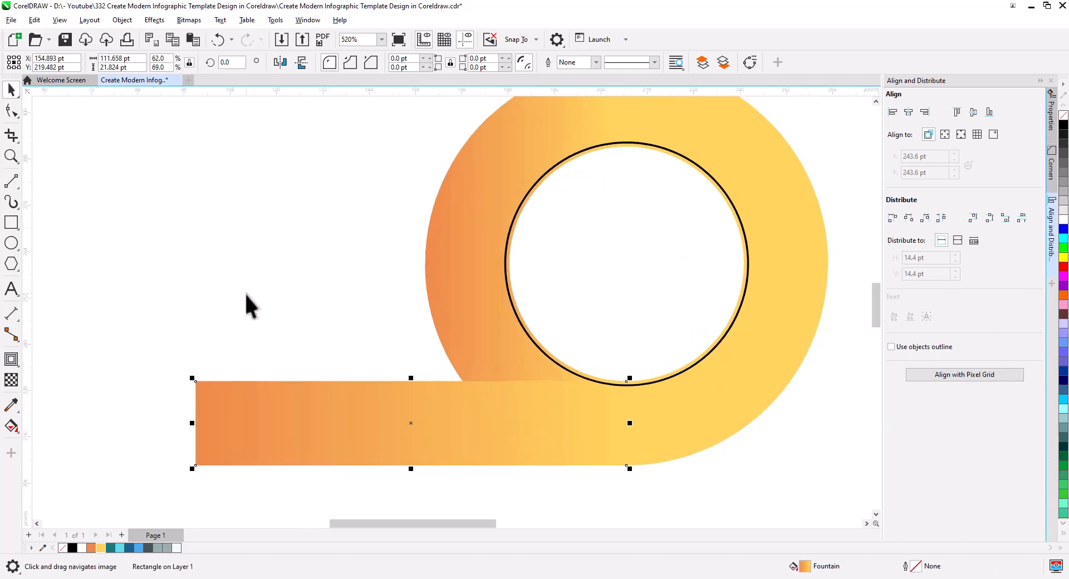
left_click(316, 409)
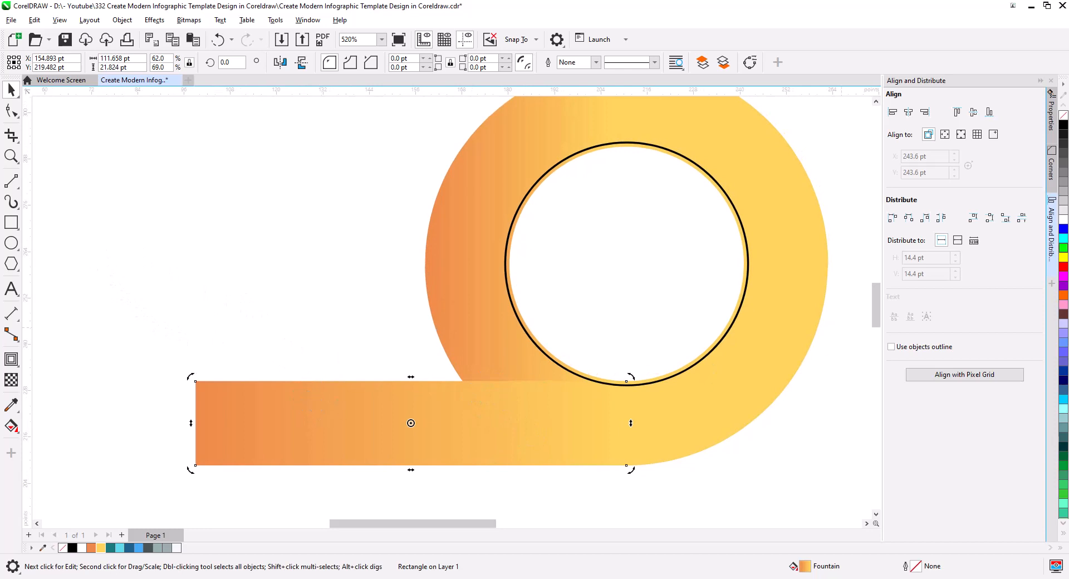
right_click(1062, 124)
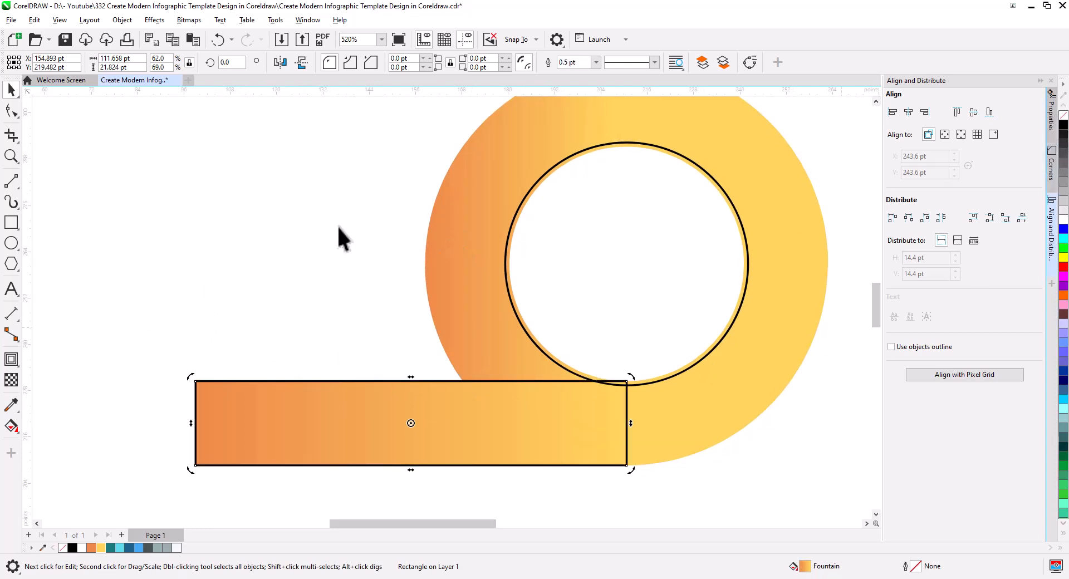
Draw a line about 44 pt long across the ring's left side and Smart Fill the ring area between it and the rectangle in green
left_click(154, 251)
left_click(11, 181)
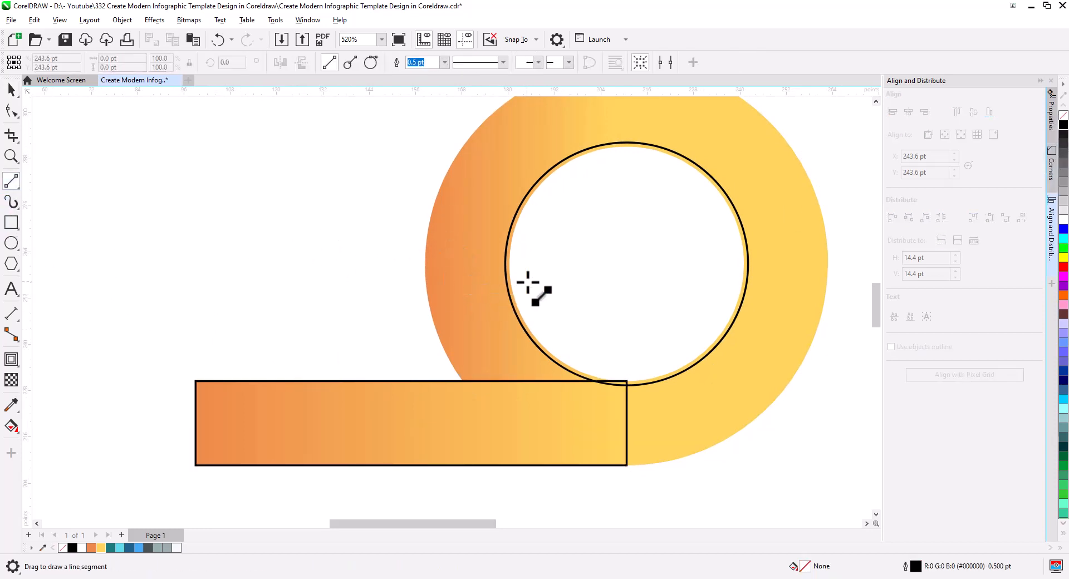
left_click_drag(523, 272, 355, 257)
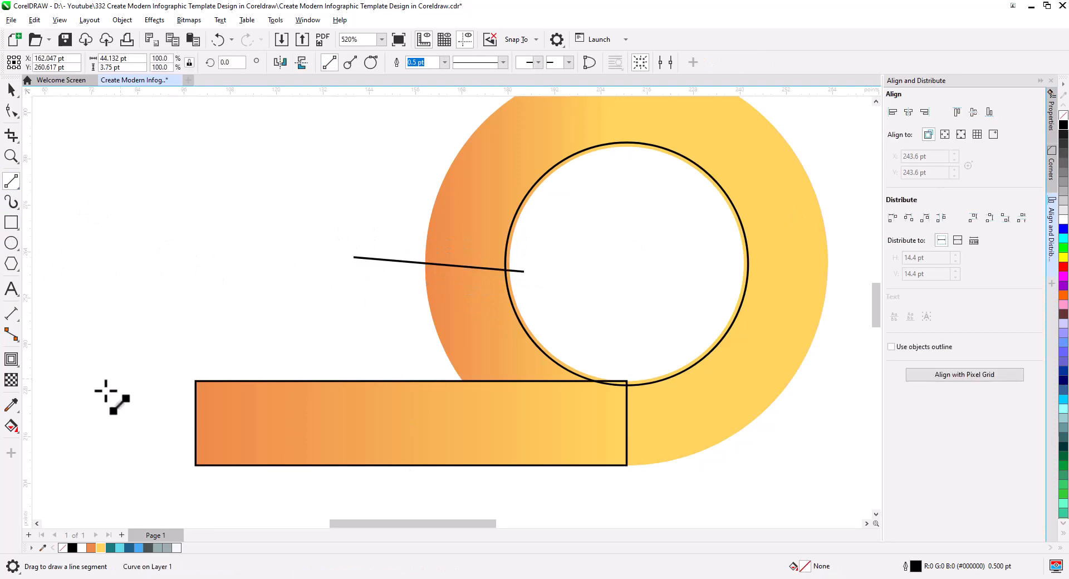
left_click(16, 431)
left_click(53, 448)
left_click(468, 354)
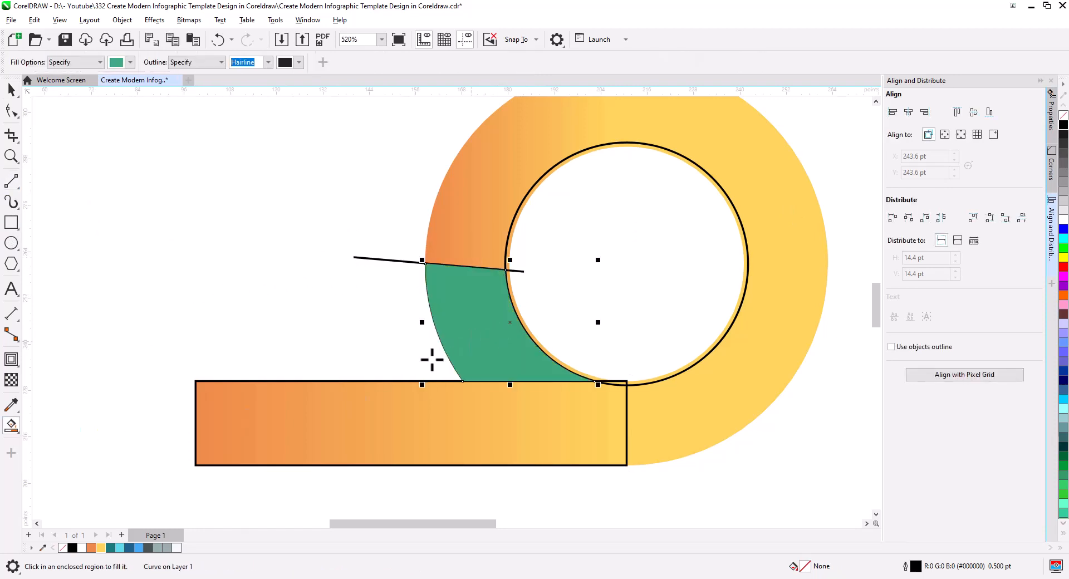
Delete the helper line crossing the ring and fill the green ring segment with black
left_click(11, 90)
left_click_drag(276, 207, 554, 306)
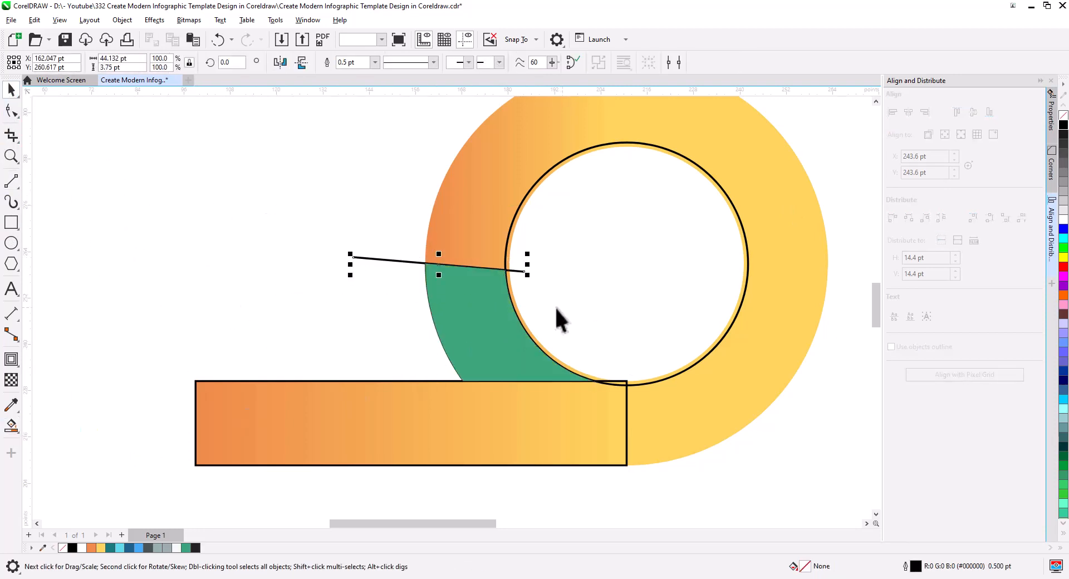
key("Delete")
left_click(489, 335)
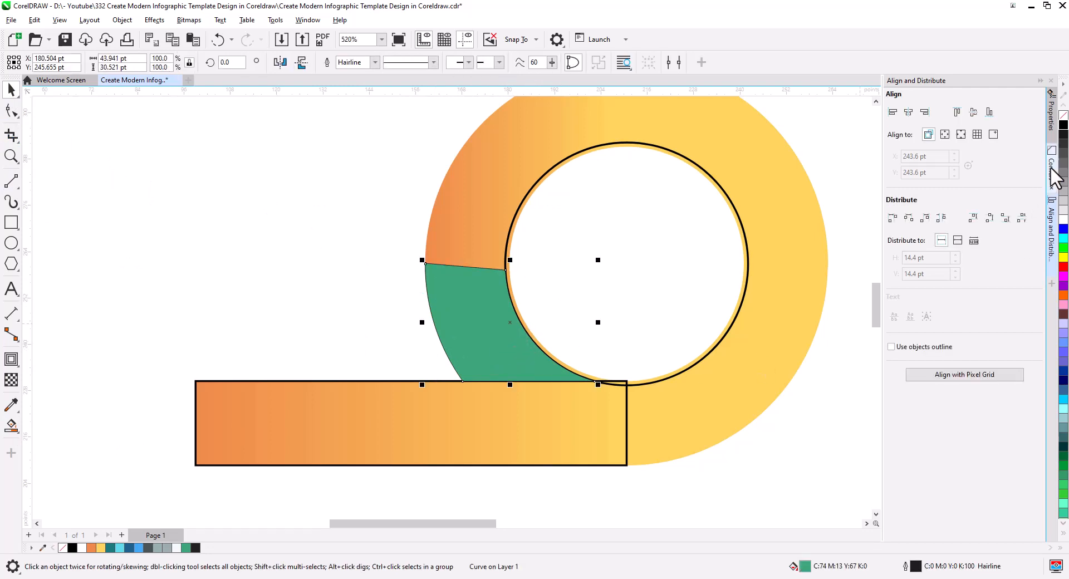
left_click(1062, 124)
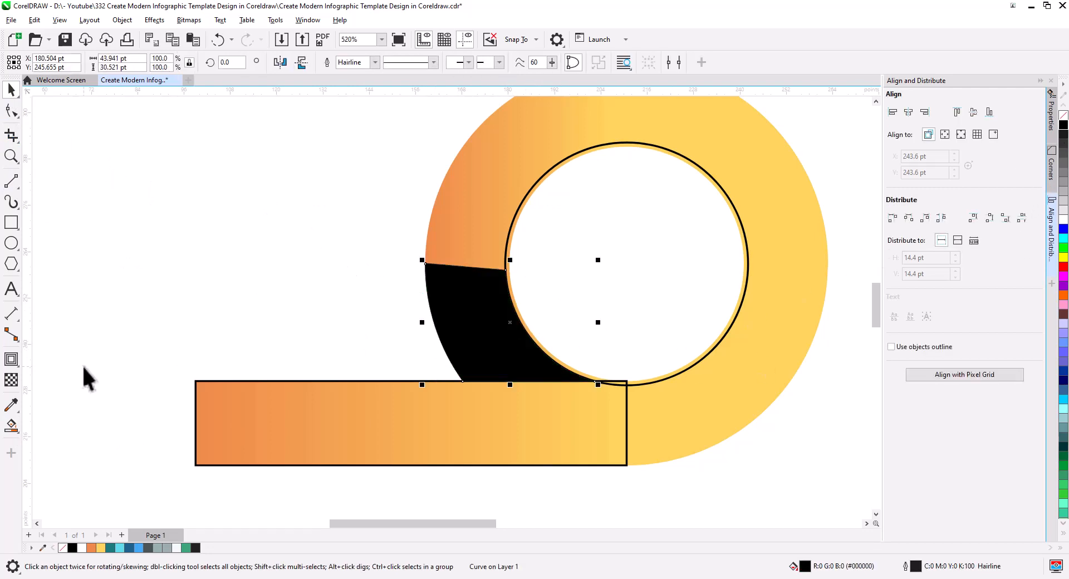
Apply a linear fountain transparency to the black segment so it fades upward from the rectangle's top edge like a shadow
left_click(11, 380)
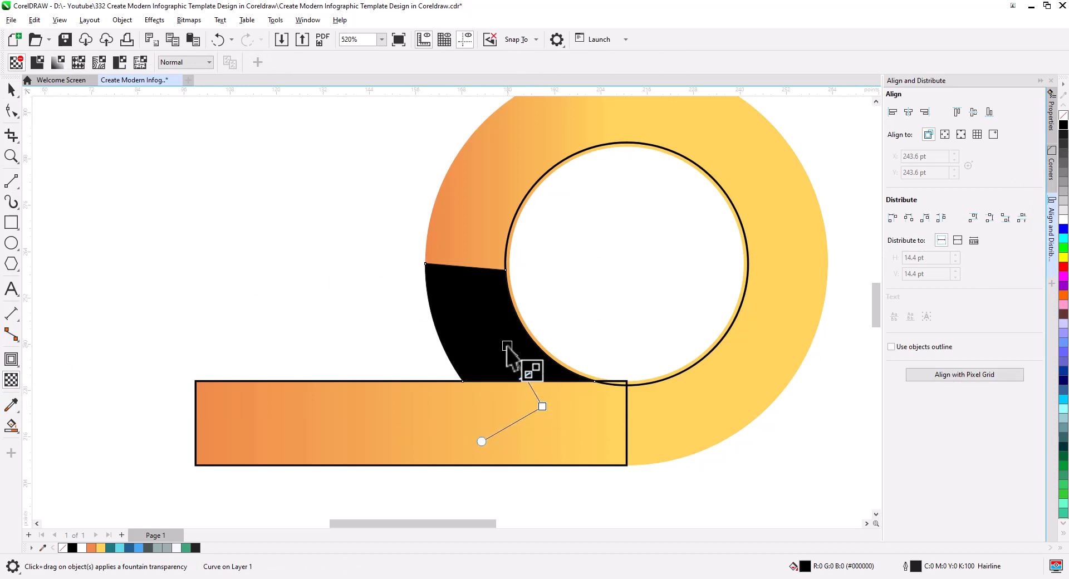
left_click_drag(507, 346, 514, 328)
left_click_drag(542, 407, 542, 432)
left_click_drag(513, 323, 513, 350)
key("ctrl+z")
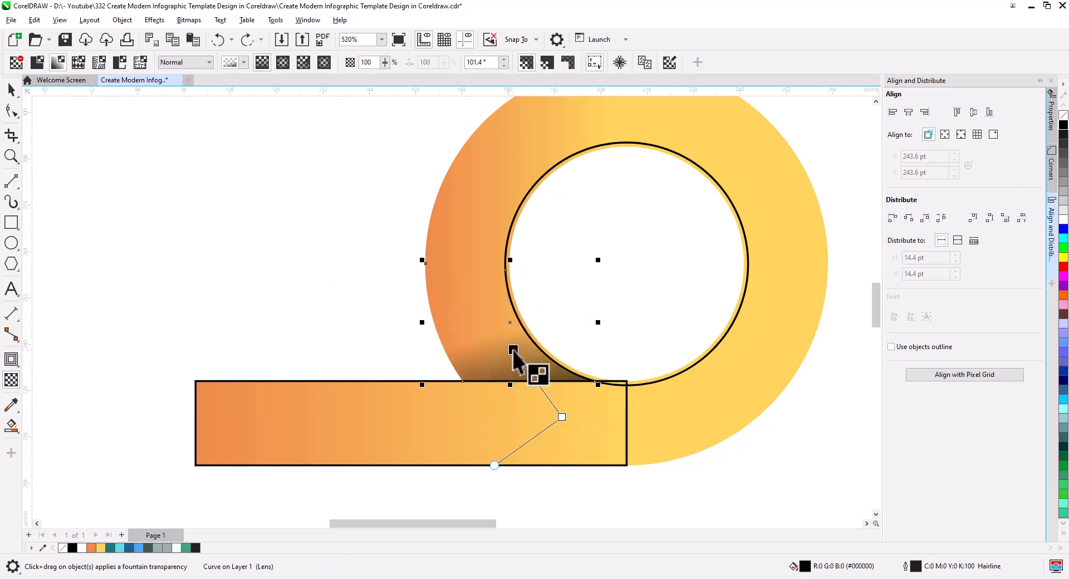
left_click_drag(561, 418, 521, 443)
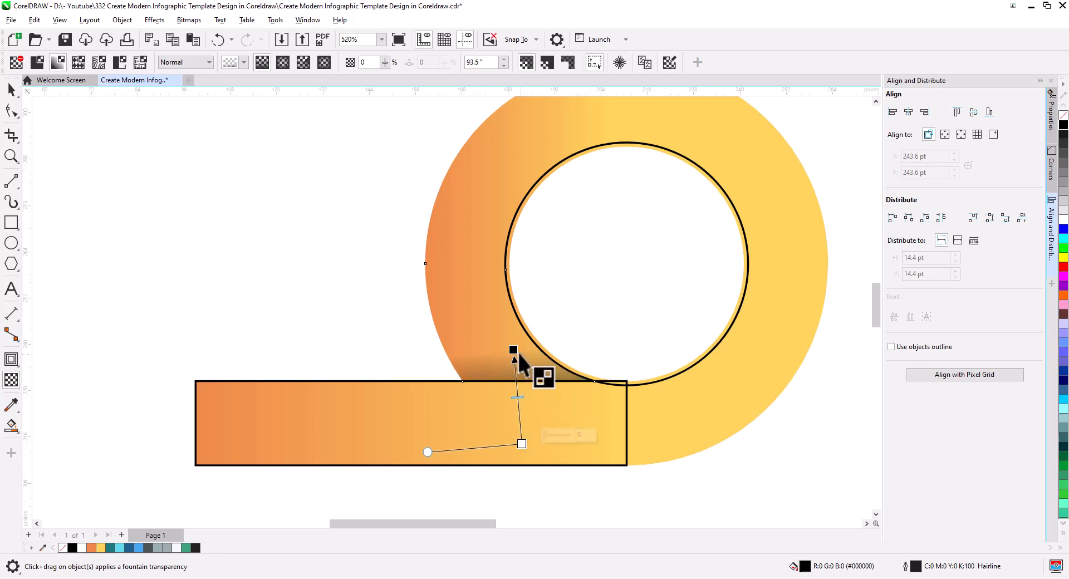
left_click_drag(514, 350, 506, 338)
left_click_drag(521, 444, 530, 445)
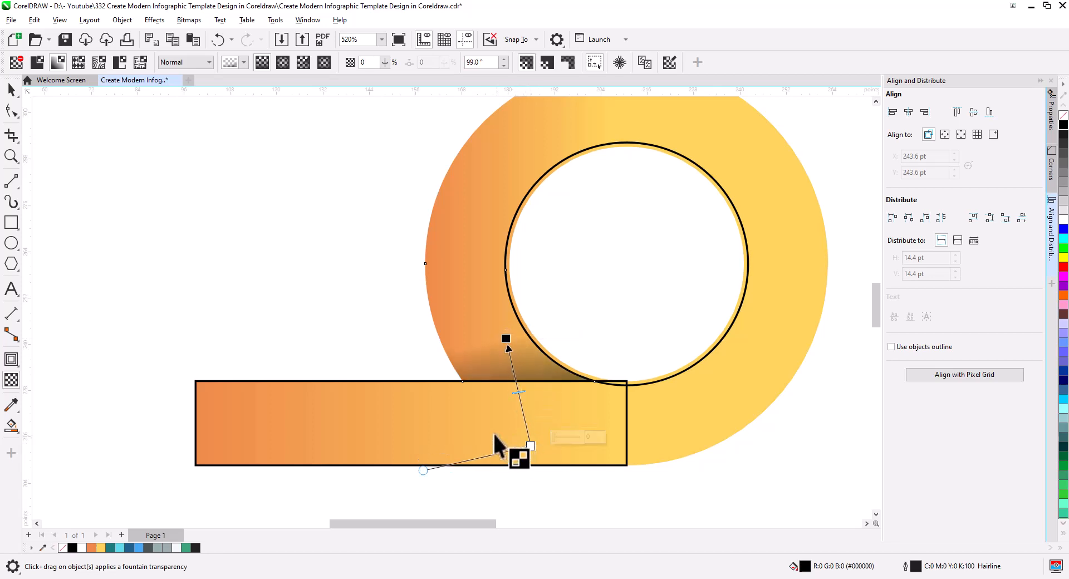
Recolour the transparent shadow segment with the ring's orange, R236 G138 B73
left_click_drag(82, 547, 462, 373)
key("ctrl+z")
left_click(11, 90)
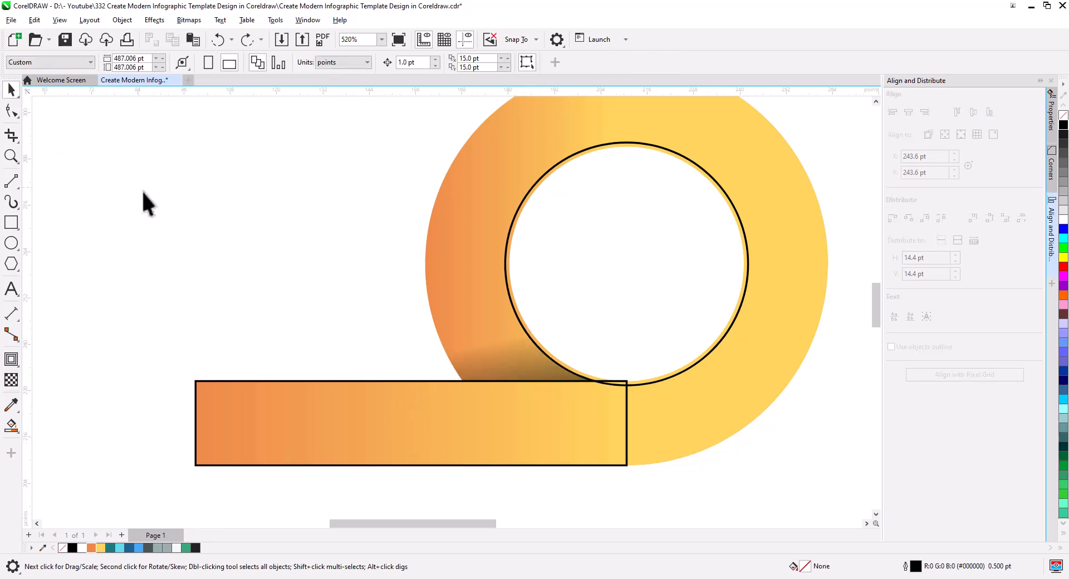
left_click_drag(512, 366, 513, 367)
left_click(517, 360)
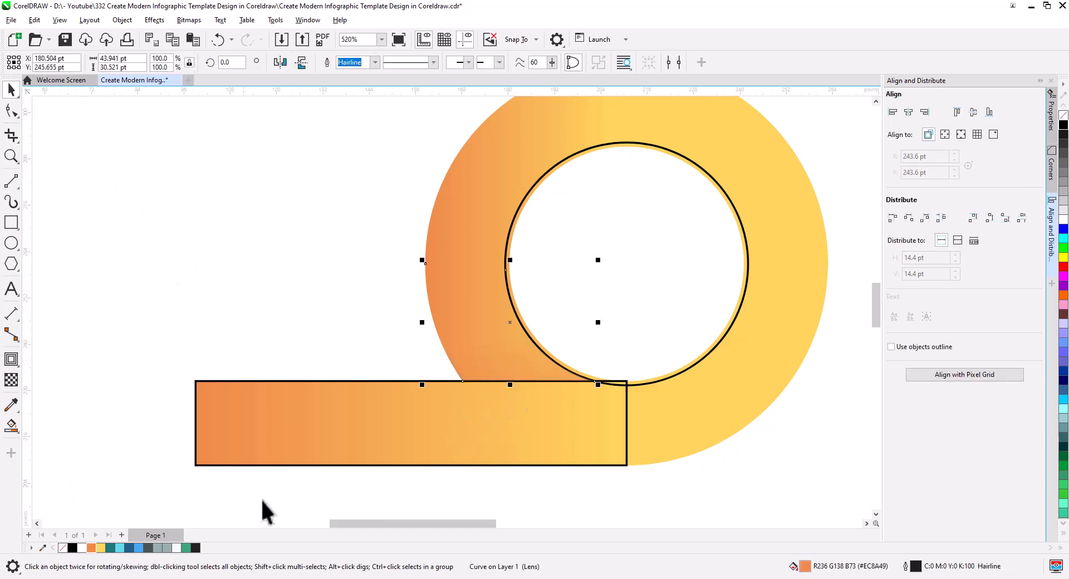
Darken the shadow segment's uniform fill to the brown #542200 (R84 G34 B0)
double_click(804, 566)
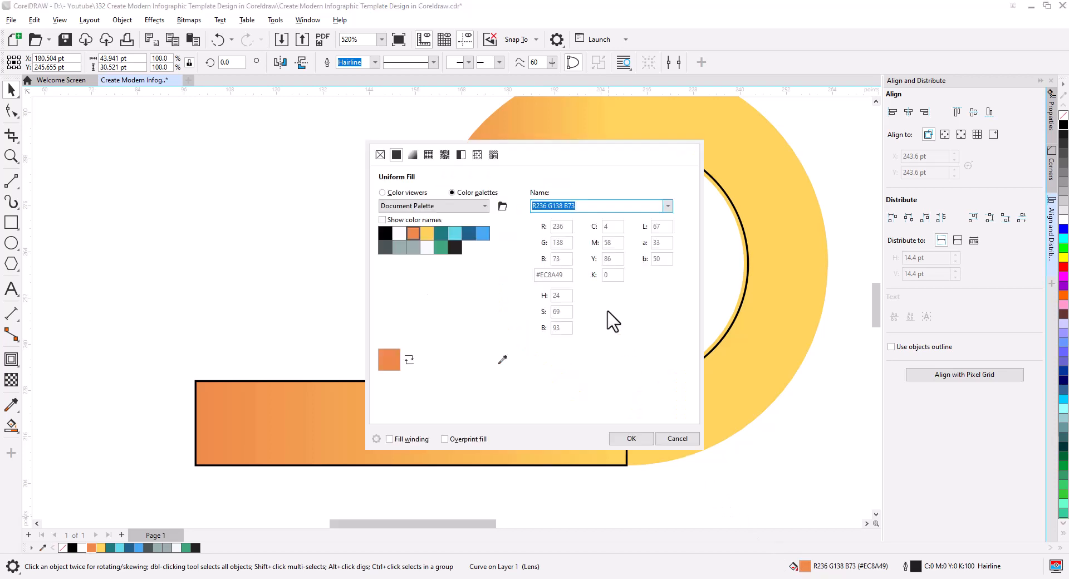
left_click_drag(534, 150, 856, 192)
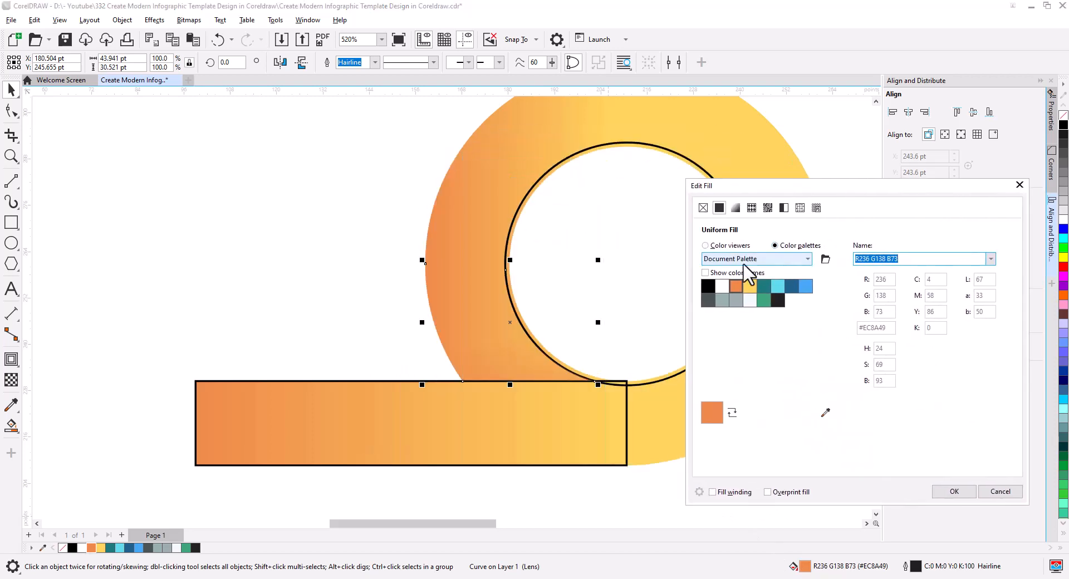
left_click(718, 245)
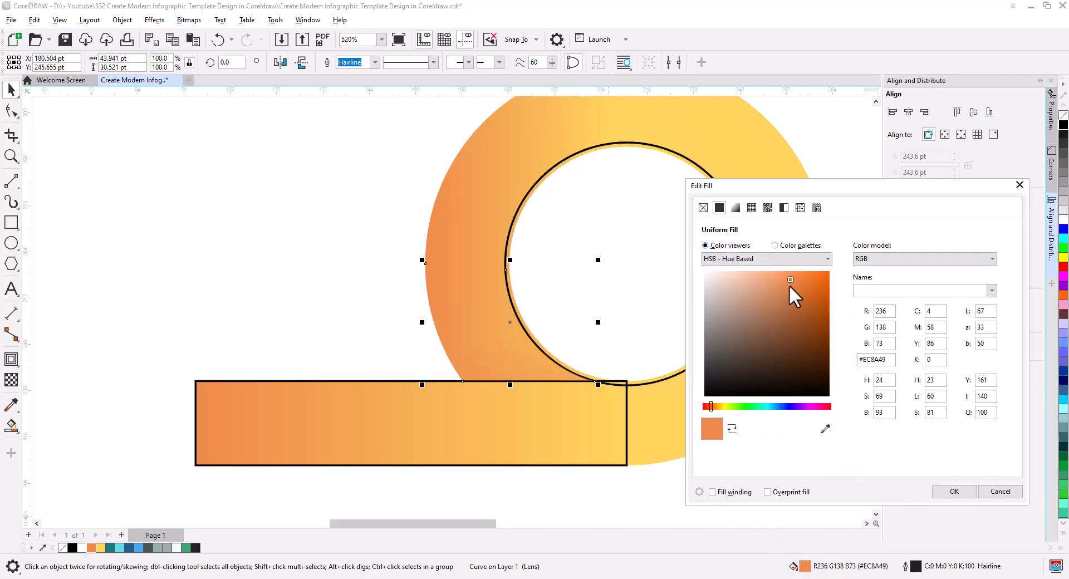
left_click(793, 302)
left_click(799, 325)
left_click_drag(799, 325, 833, 351)
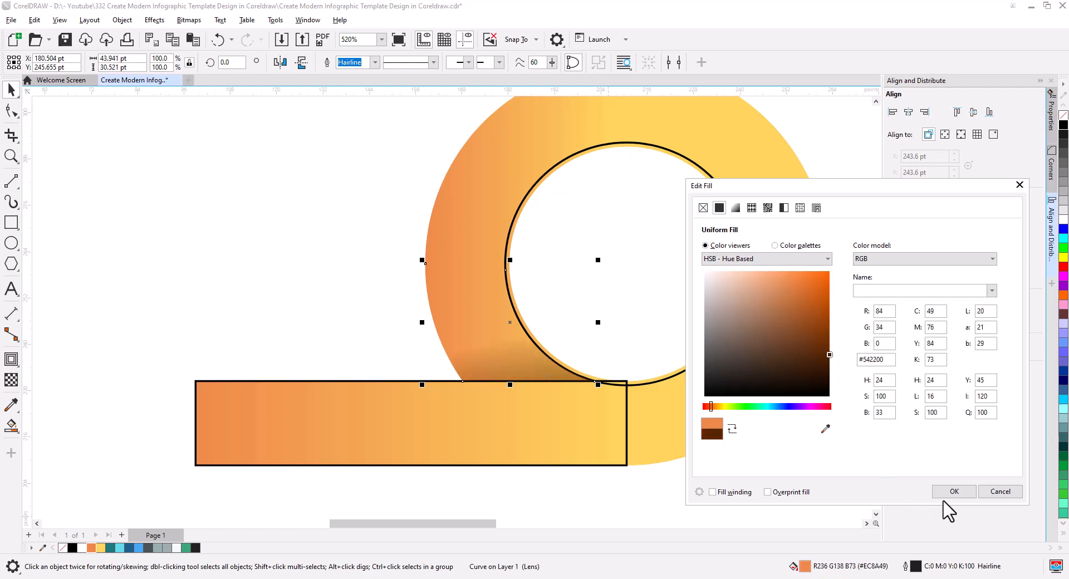
left_click(953, 491)
Shorten the brown segment's fountain transparency so that the shadow is denser and concentrated along the rectangle's top edge
left_click(11, 379)
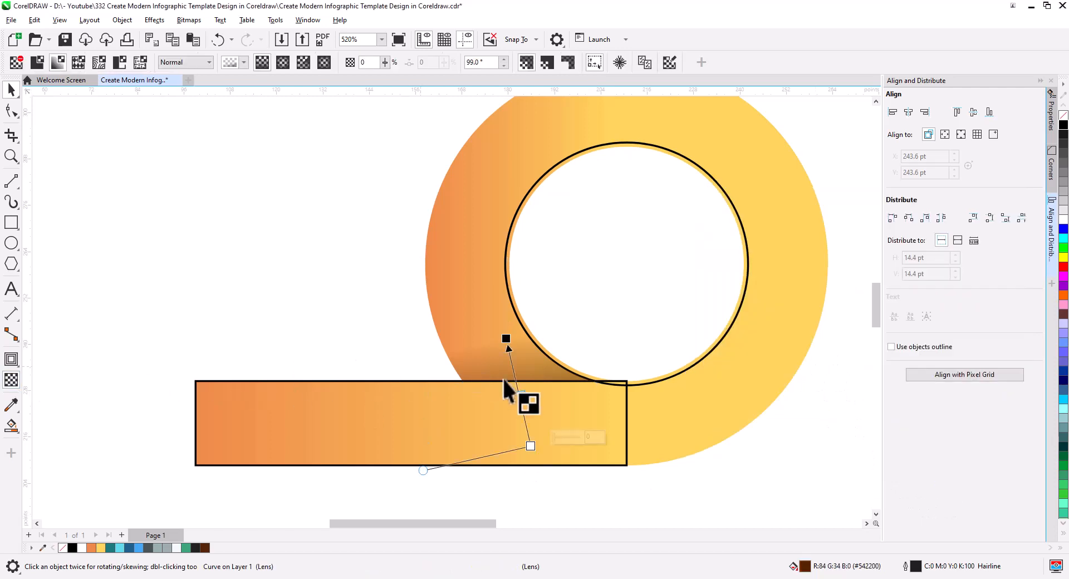
left_click_drag(530, 445, 528, 415)
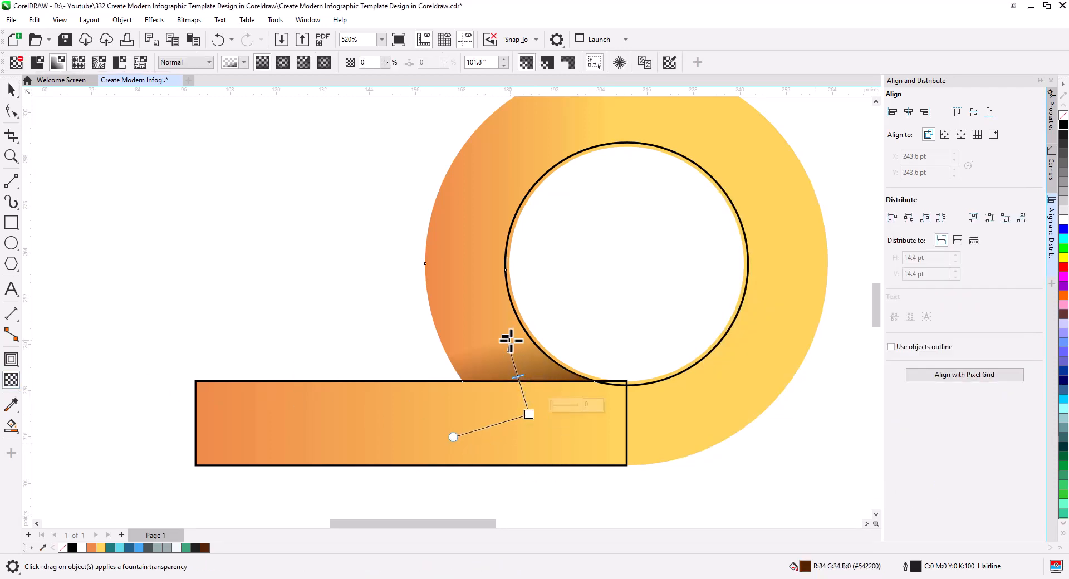
left_click_drag(511, 340, 501, 329)
left_click_drag(530, 415, 522, 402)
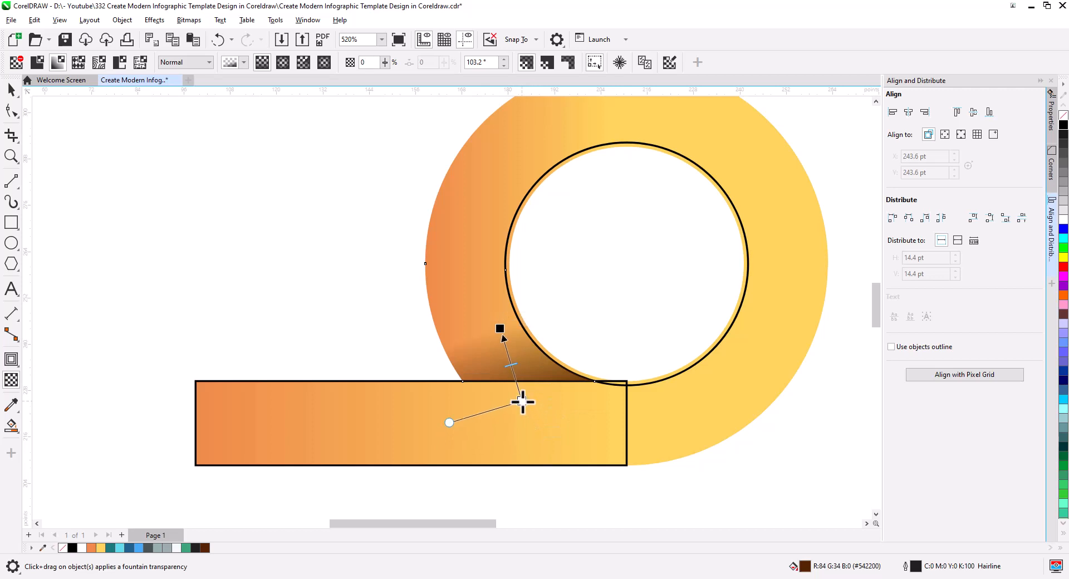
left_click_drag(501, 329, 511, 342)
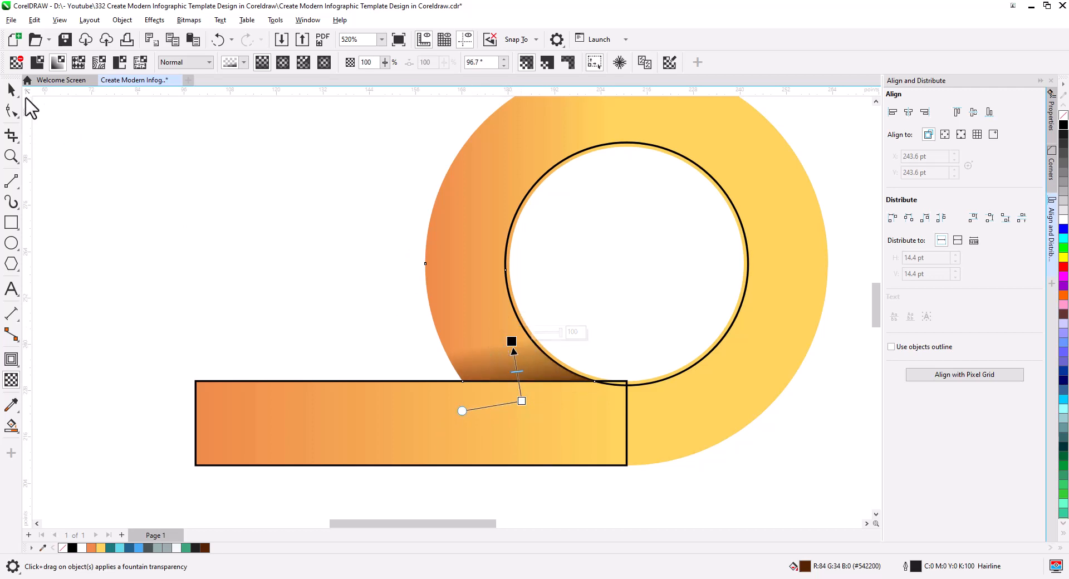
left_click(11, 89)
left_click(328, 365)
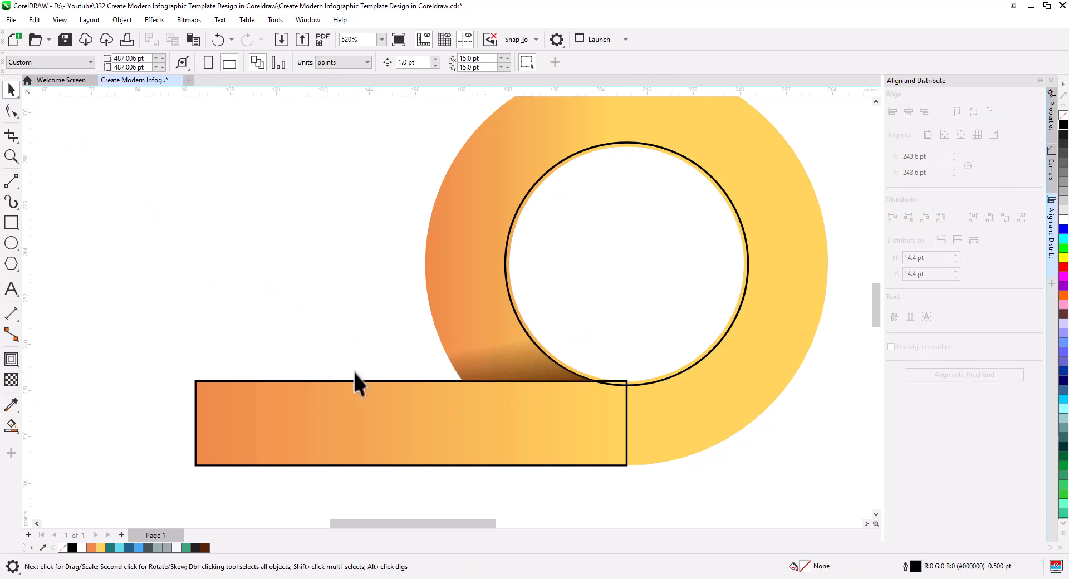
PowerClip the brown shadow segment inside the gradient ring
right_click(509, 370)
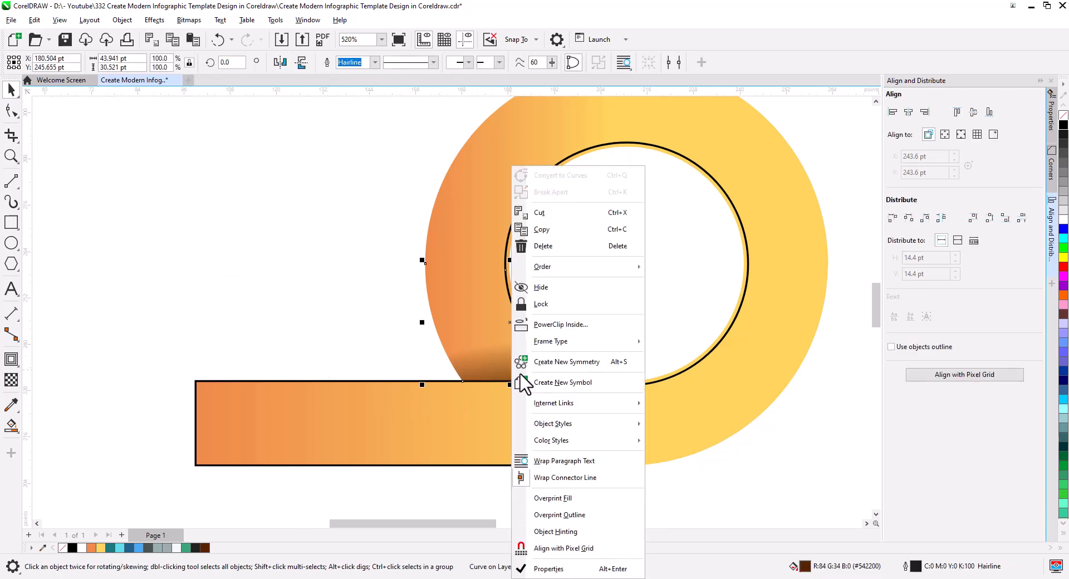
left_click(559, 324)
left_click(504, 156)
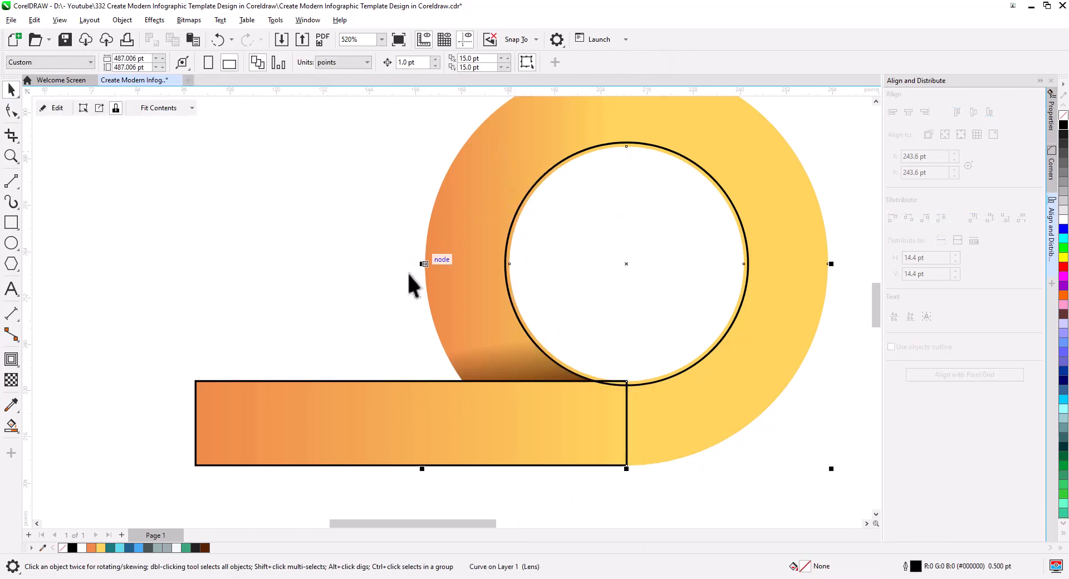
left_click(411, 282)
Remove the black outline from the gradient rectangle so that it blends into the ring
scroll(490, 384, "down", 2)
scroll(512, 405, "down", 3)
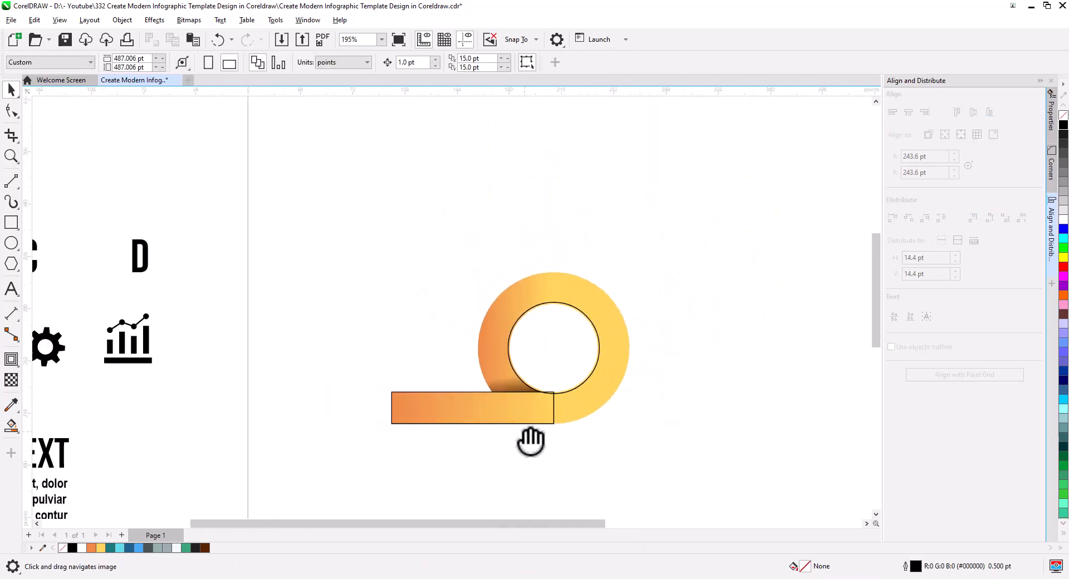
scroll(573, 437, "up", 2)
left_click(581, 424)
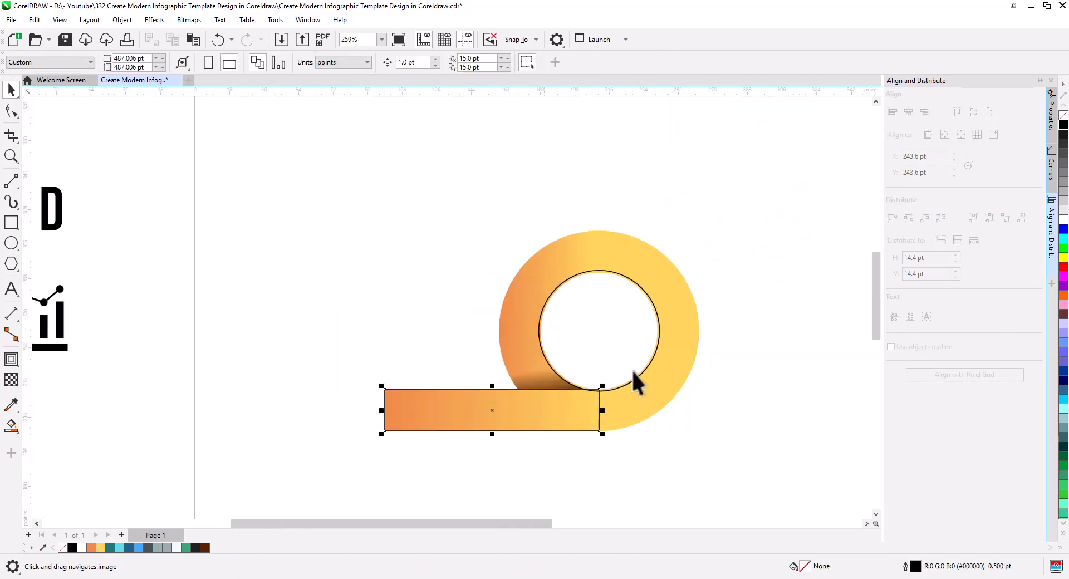
left_click(676, 309, "shift")
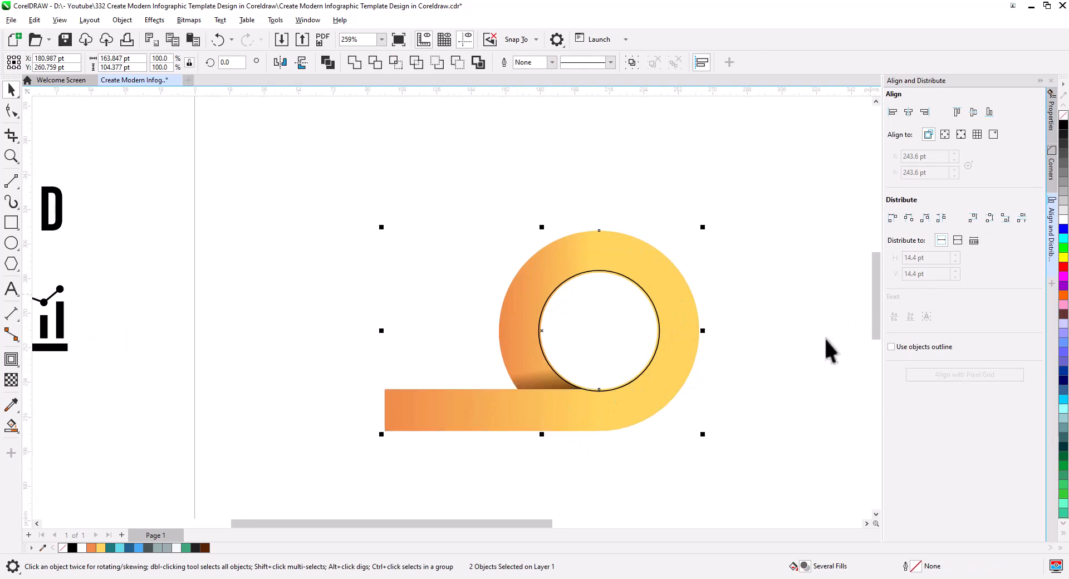
left_click(803, 400)
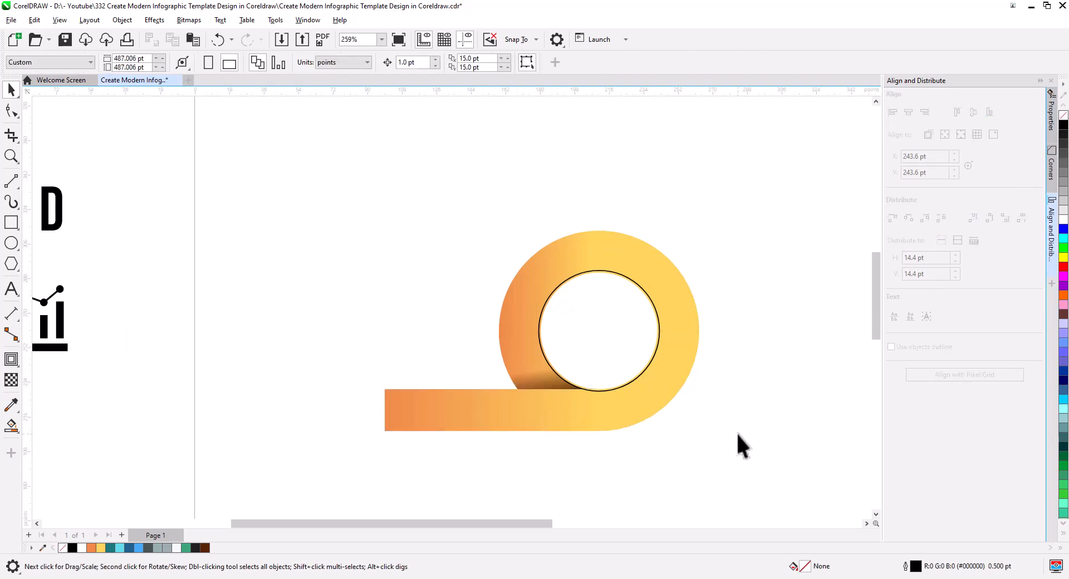
Fill the inner circle with white and remove its outline
left_click_drag(690, 445, 616, 434)
left_click(547, 334)
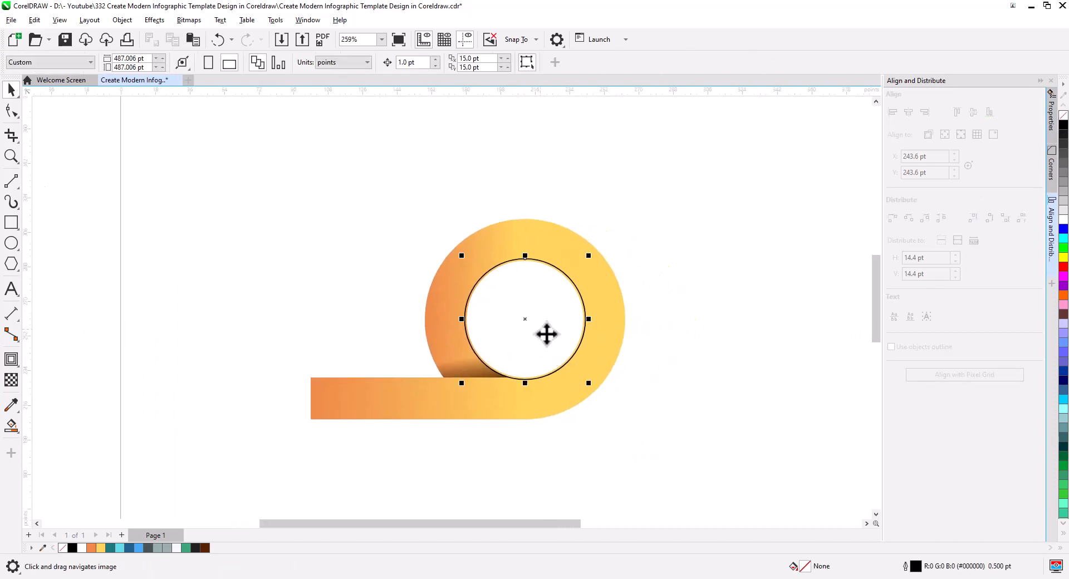
left_click(1062, 221)
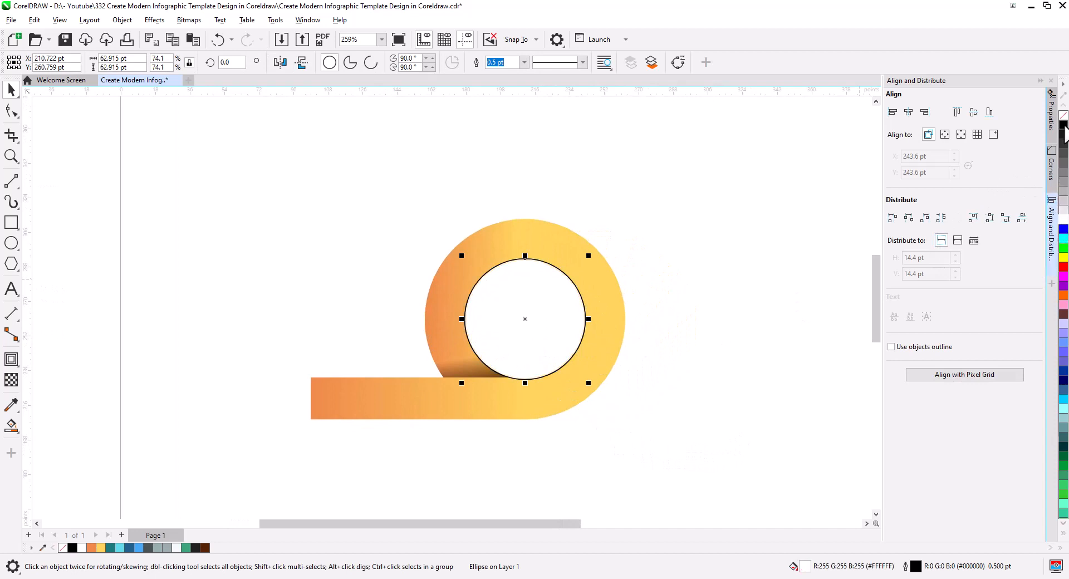
right_click(1063, 116)
left_click(756, 368)
Apply a diagonal fountain fill from white at the upper left to light grey at the lower right of the inner circle
scroll(534, 337, "up", 3)
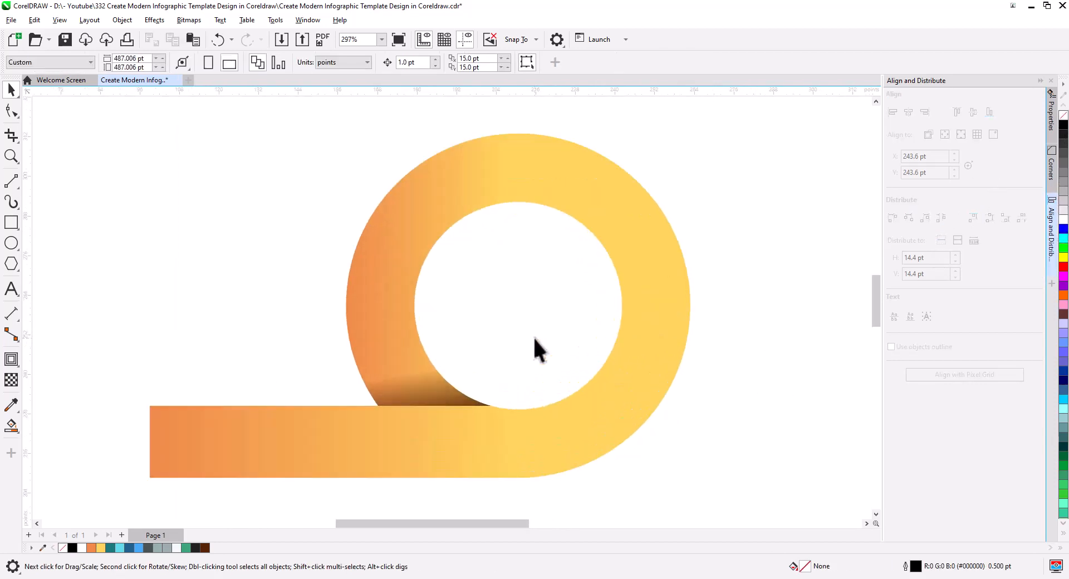
left_click_drag(558, 353, 506, 336)
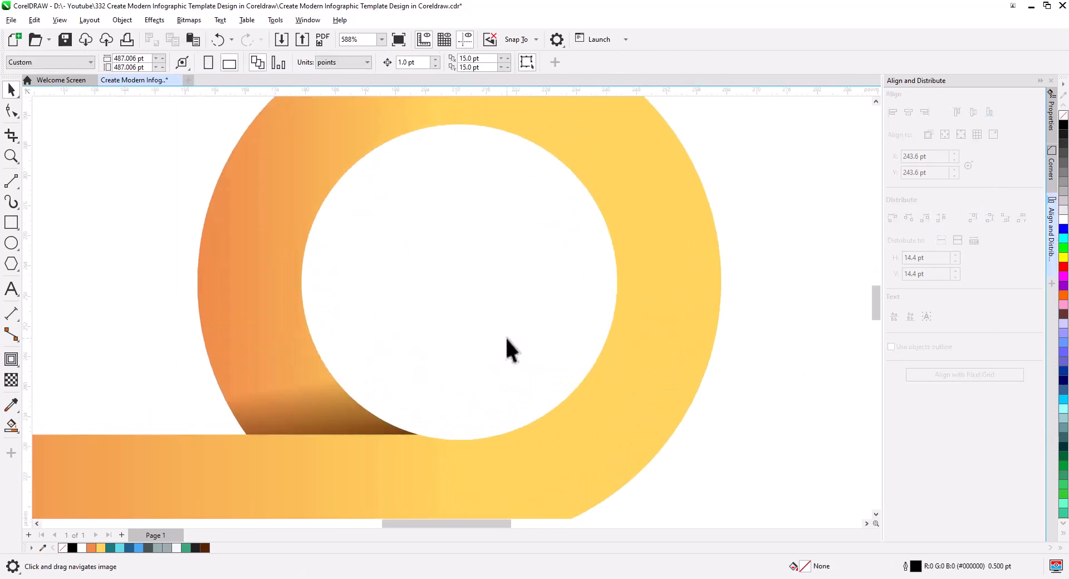
left_click(508, 352)
left_click(17, 424)
left_click(67, 432)
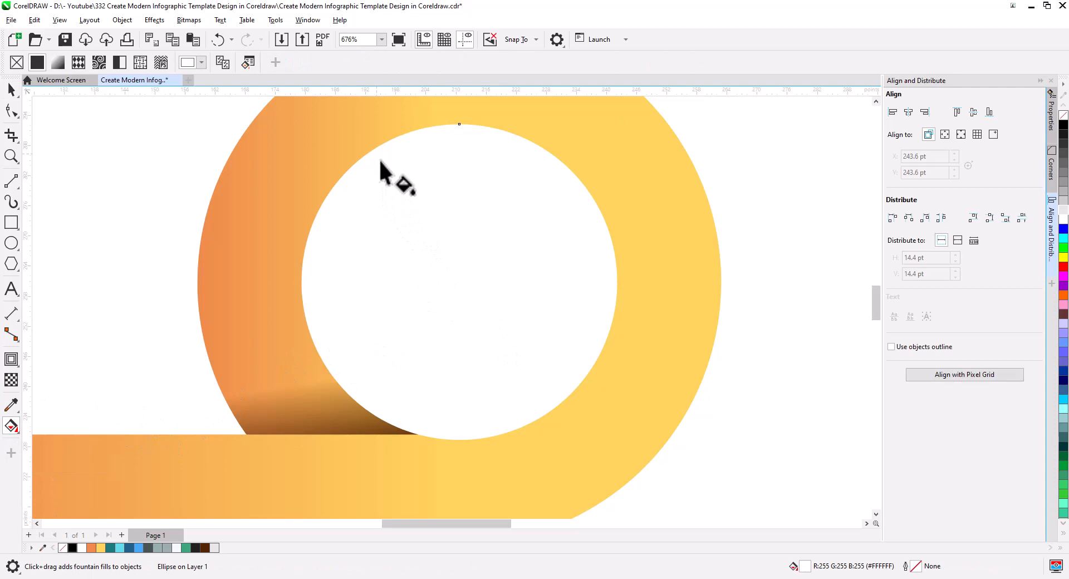
left_click_drag(377, 154, 543, 415)
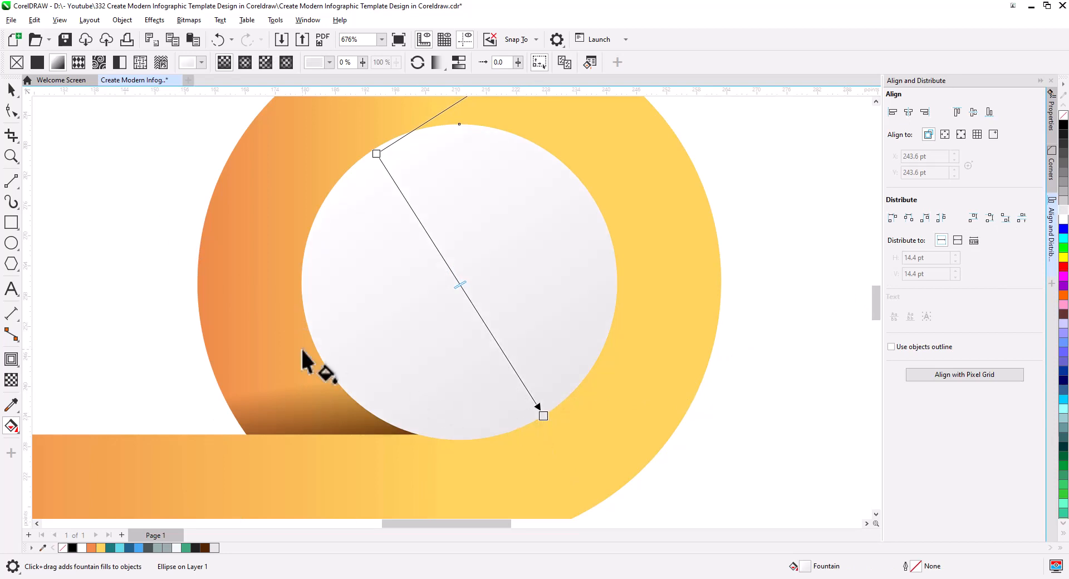
left_click_drag(382, 165, 387, 176)
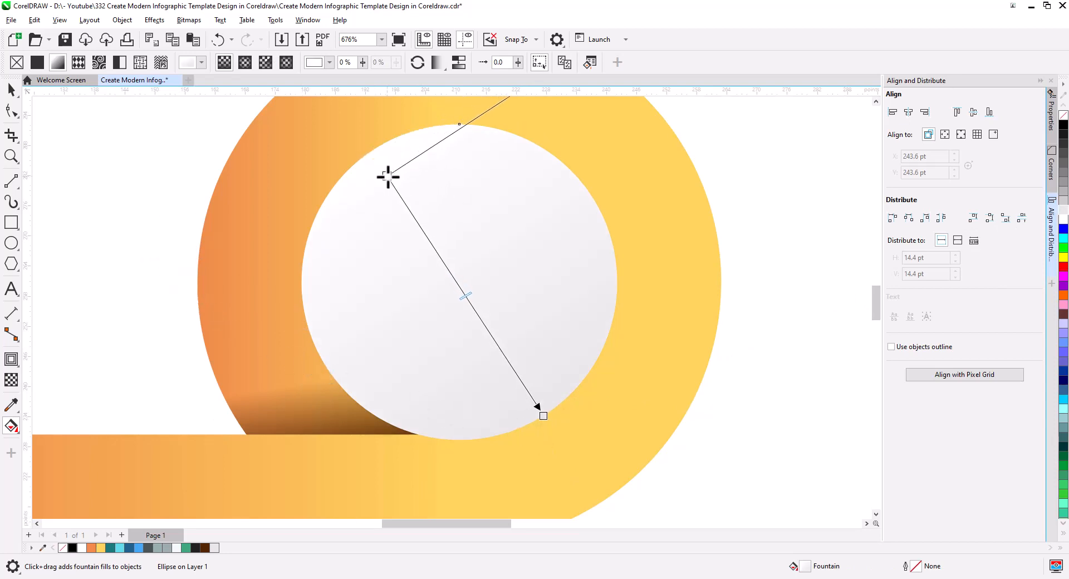
Duplicate the white circle in place, shrink the copy about its centre to about 61 pt and rotate it about 172°
left_click(9, 93)
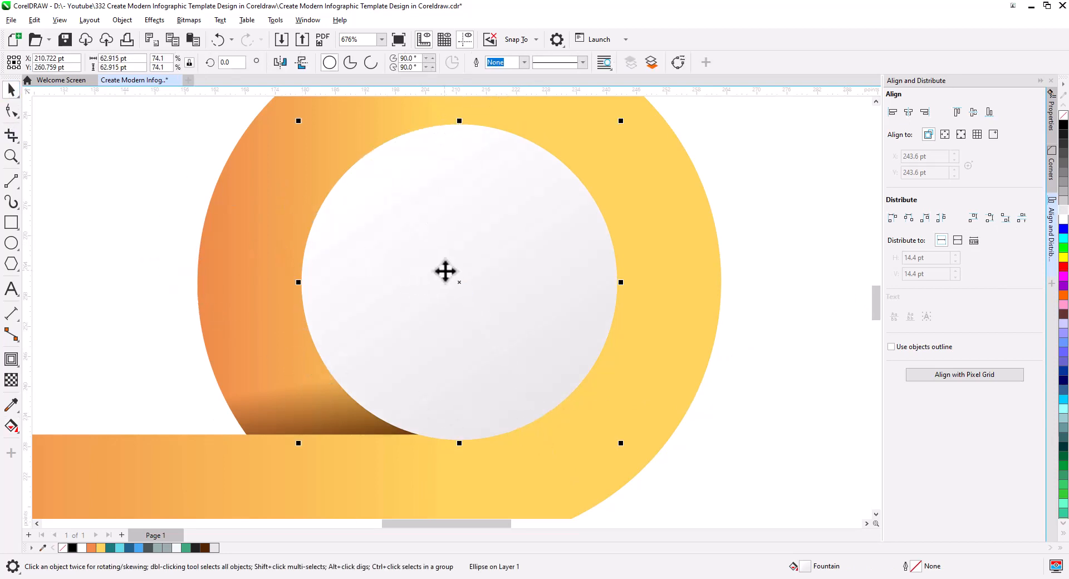
left_click(172, 39)
left_click(192, 39)
left_click_drag(620, 443, 381, 179)
left_click(529, 348)
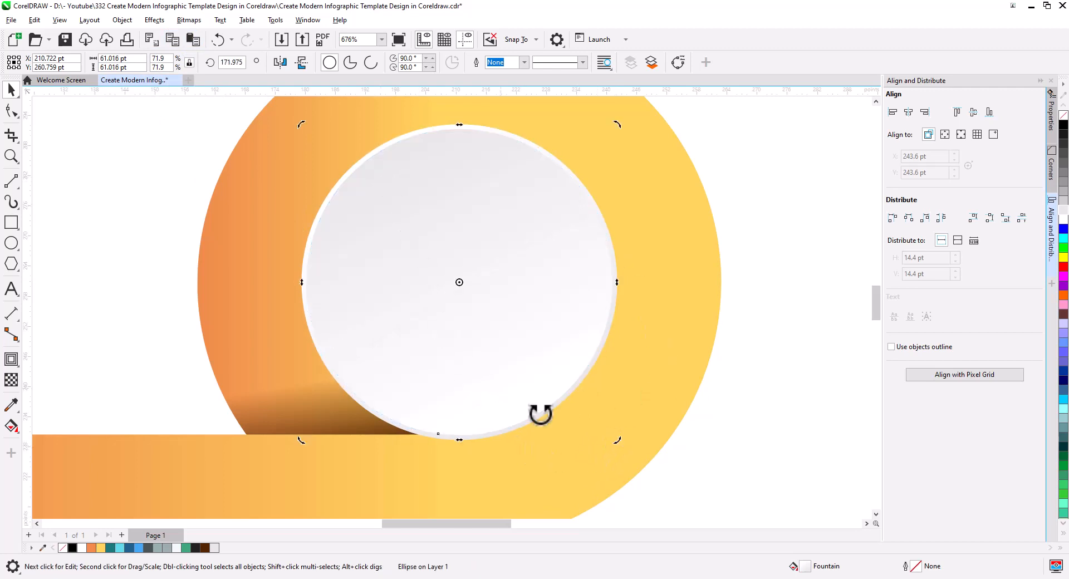
left_click(751, 432)
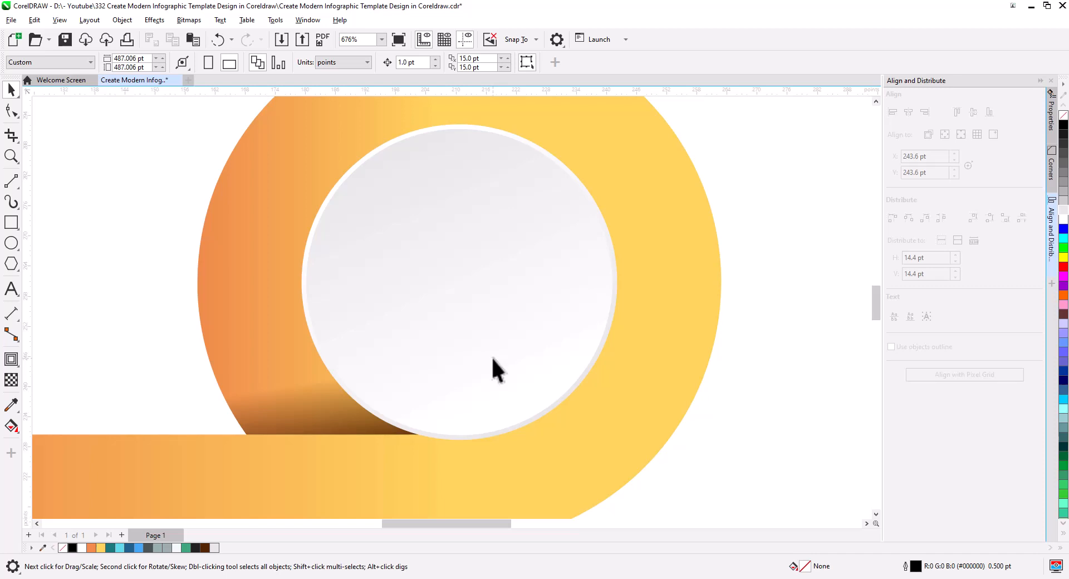
Add a centred drop shadow to the larger white circle, with a feathering of 10 and an opacity of 87
left_click(581, 386)
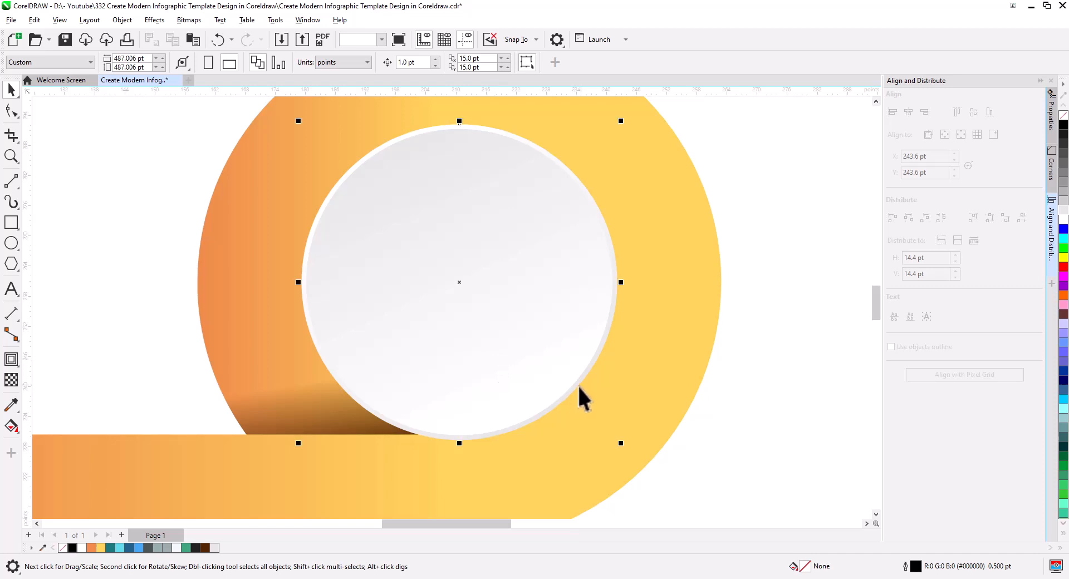
left_click(12, 359)
left_click(53, 364)
left_click_drag(459, 282, 581, 447)
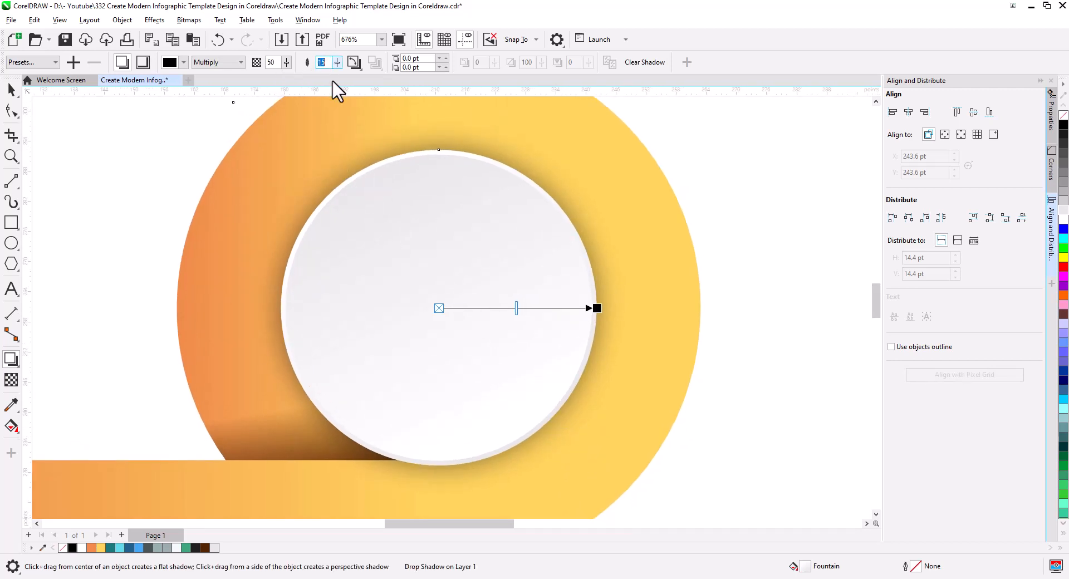
type("0")
key("Return")
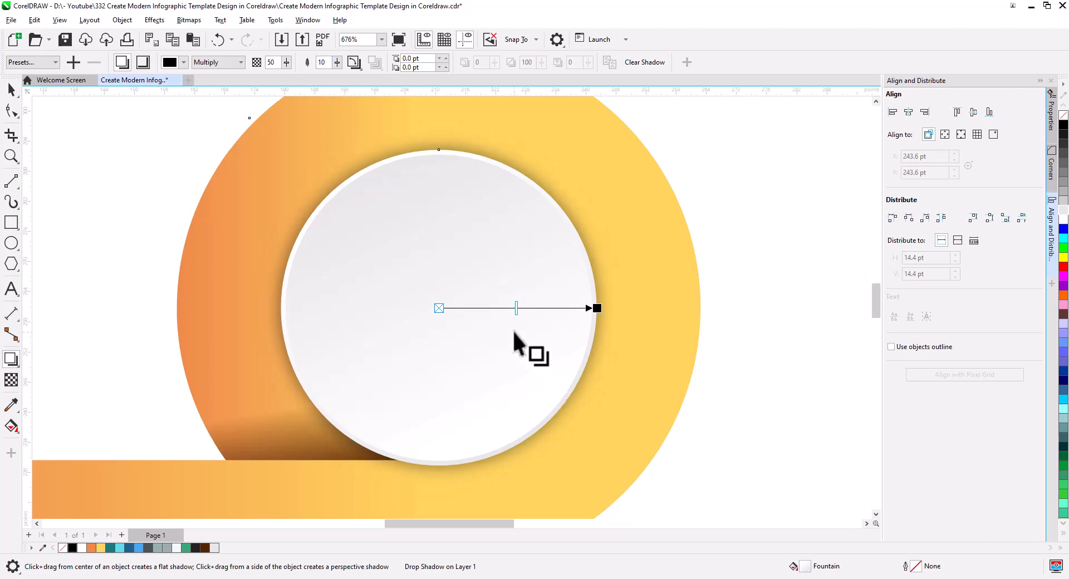
left_click_drag(550, 316, 548, 315)
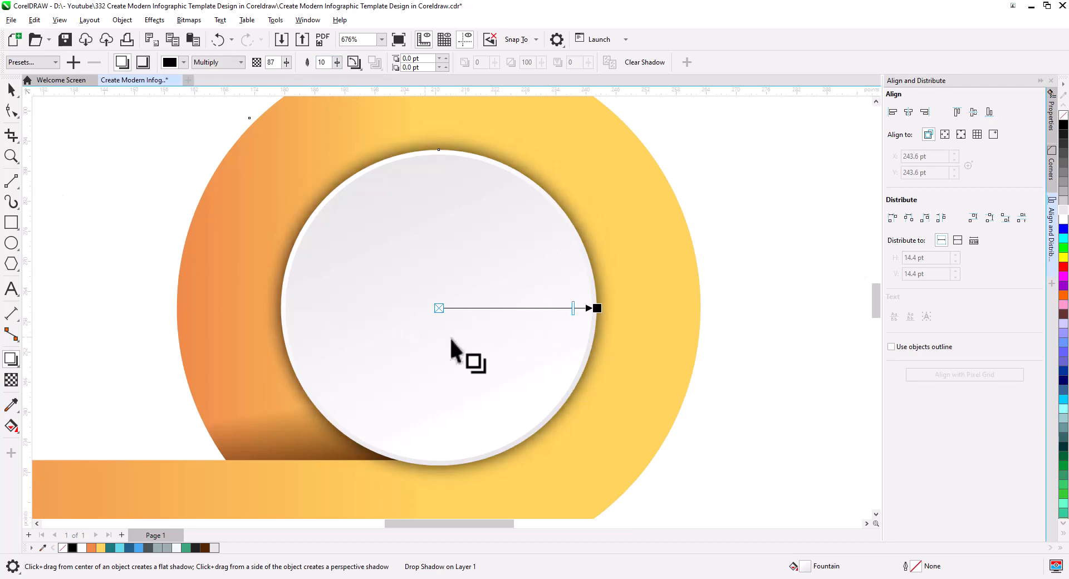
Undo a trial sideways offset of the circle's shadow and set its feathering to 12
left_click_drag(601, 309, 605, 309)
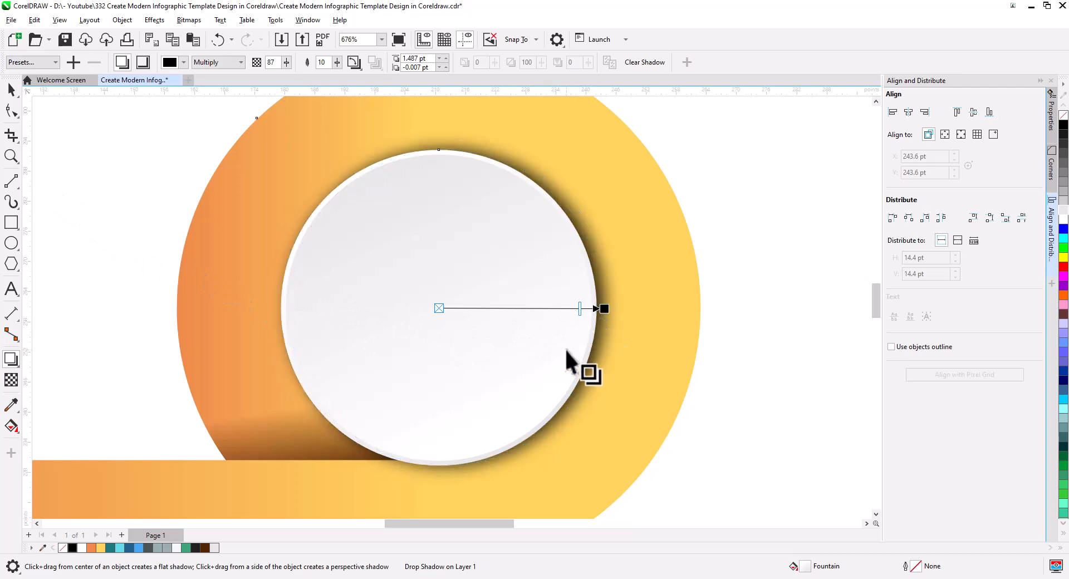
key("ctrl+z")
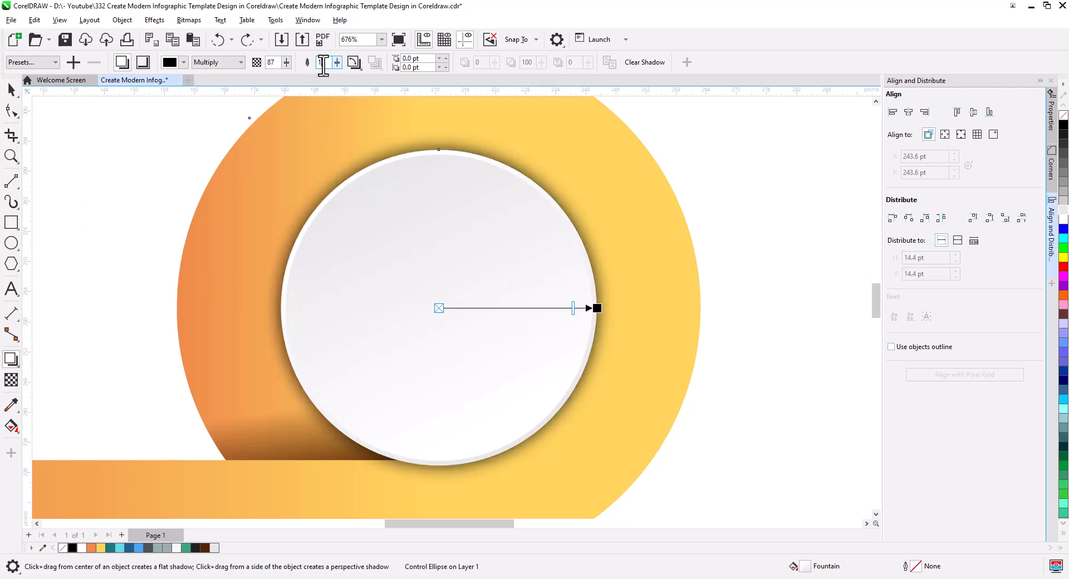
double_click(323, 62)
type("12")
key("Return")
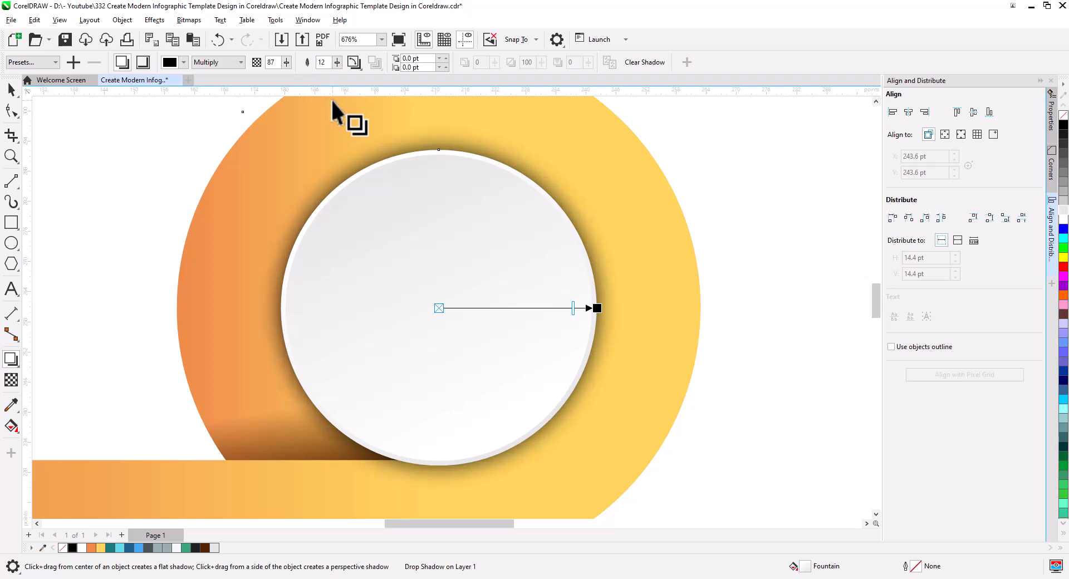
Offset the circle's drop shadow toward the lower right by about 2 pt and -1 pt, with an opacity of 71
left_click(11, 89)
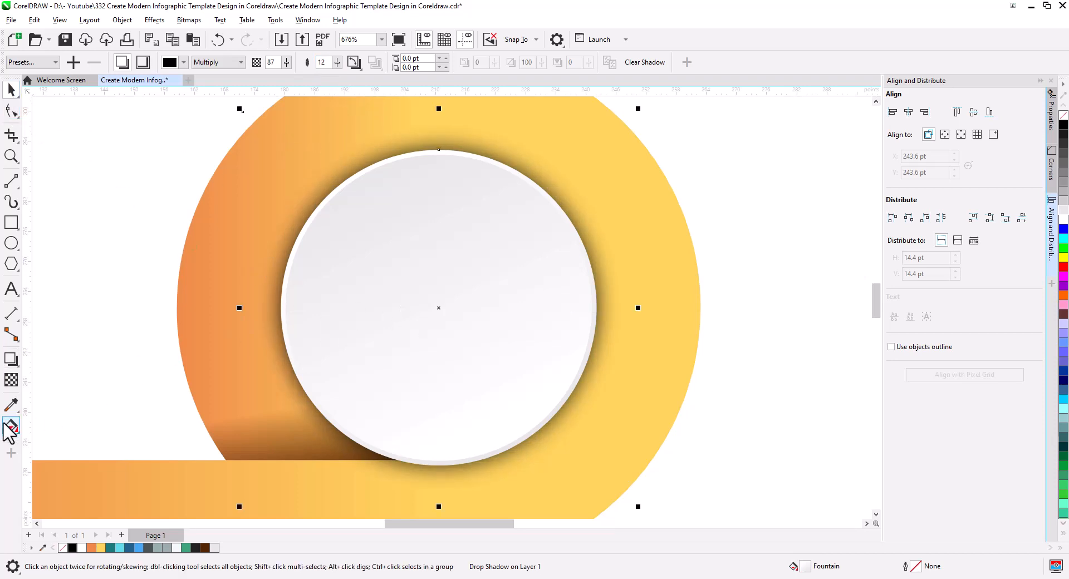
left_click(10, 359)
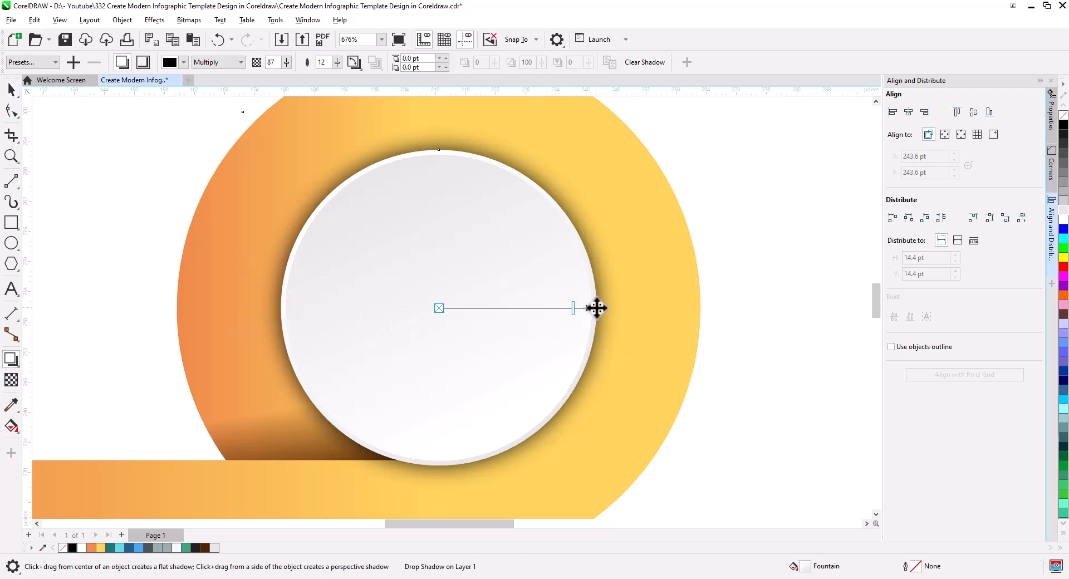
left_click_drag(596, 308, 580, 408)
left_click_drag(596, 309, 606, 392)
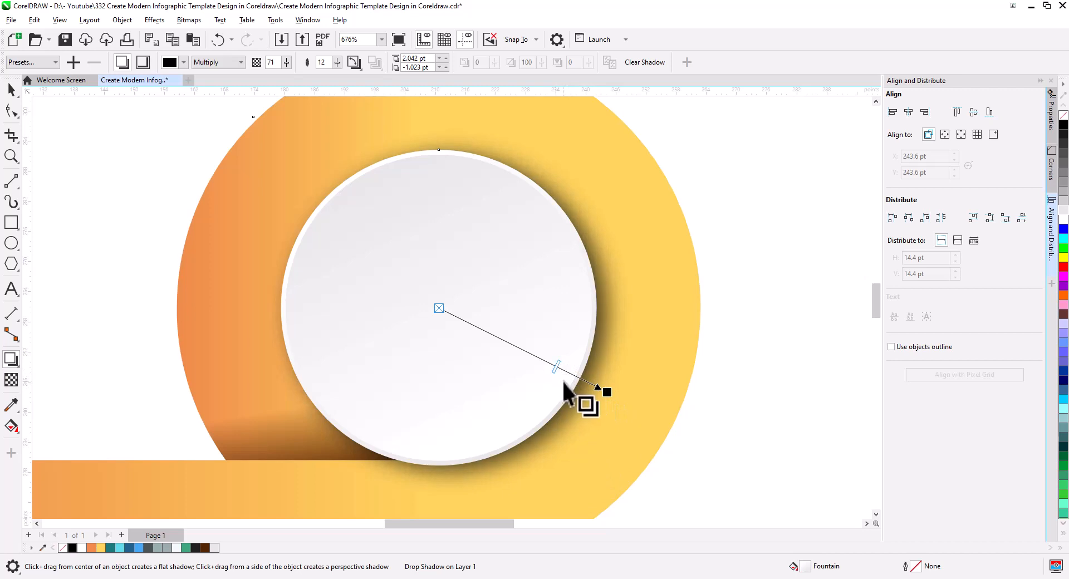
Save the drop shadow settings as a preset, overwriting the existing file 11.PST
left_click(73, 62)
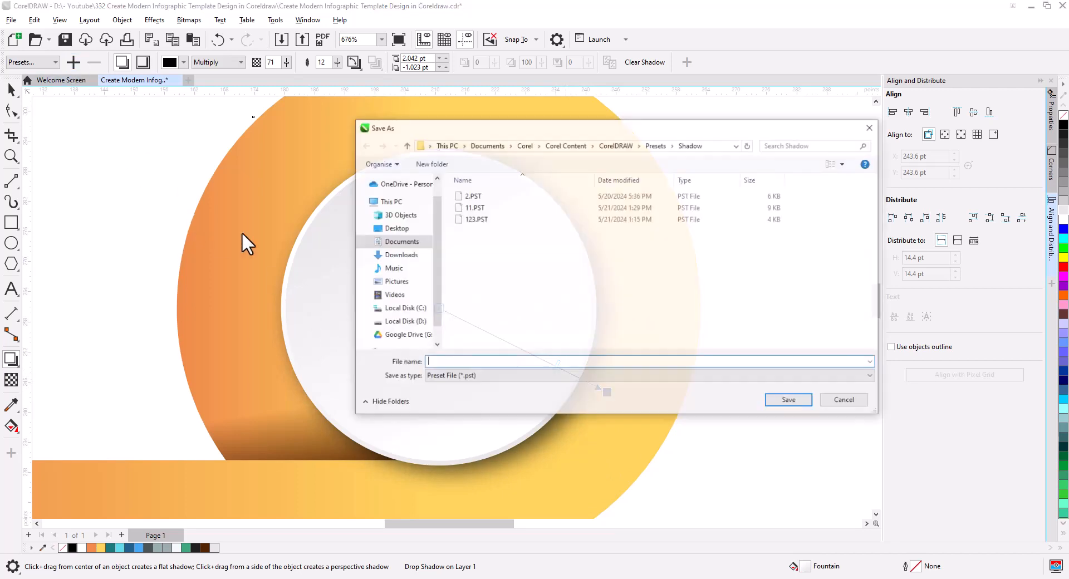
double_click(473, 207)
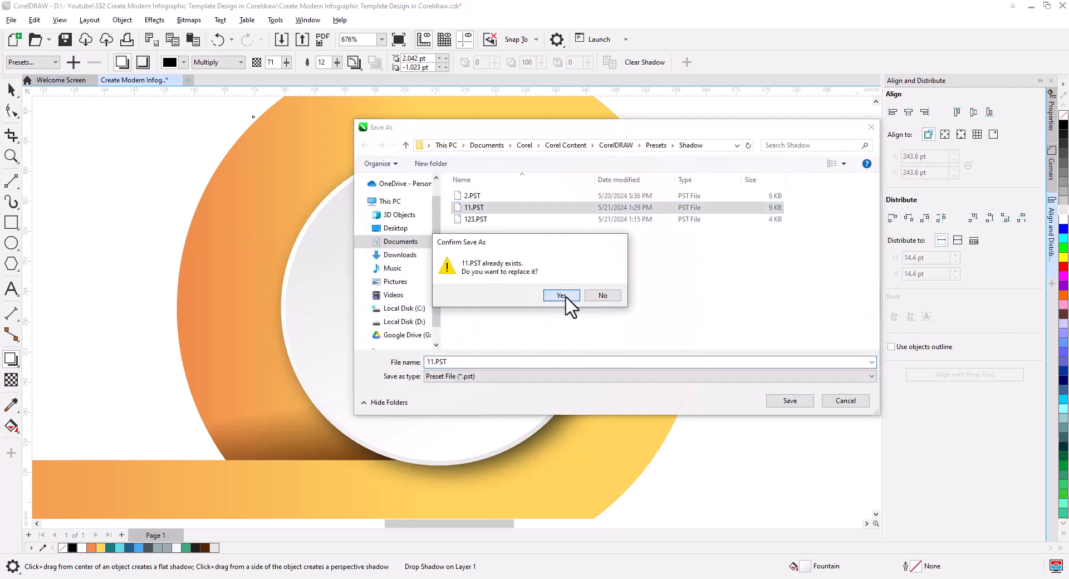
left_click(563, 297)
left_click(11, 90)
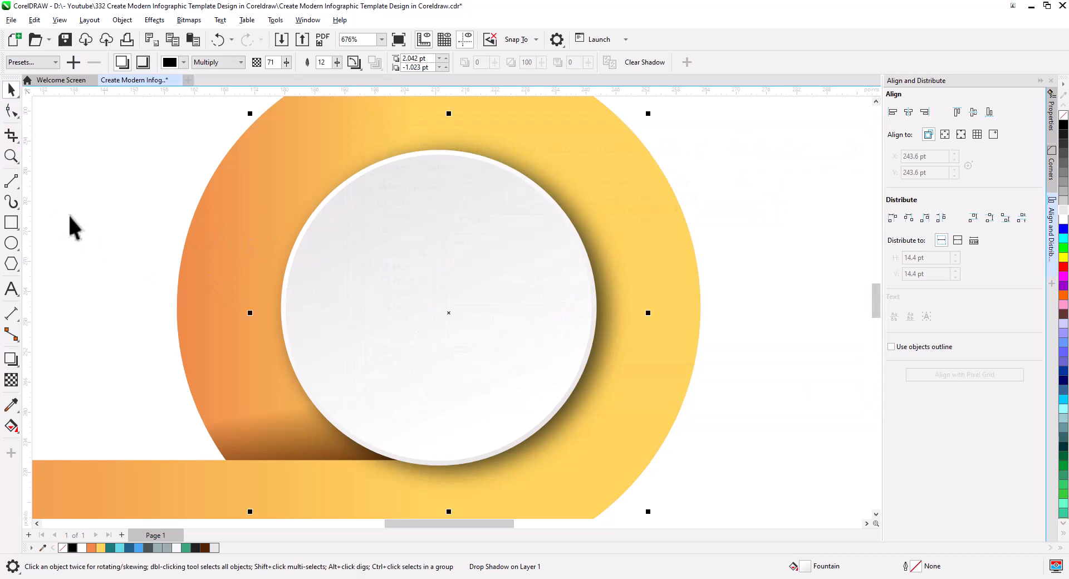
left_click(69, 226)
Copy the complete ring, band and inner circles to an empty spot at the upper right of the original
scroll(422, 339, "down", 5)
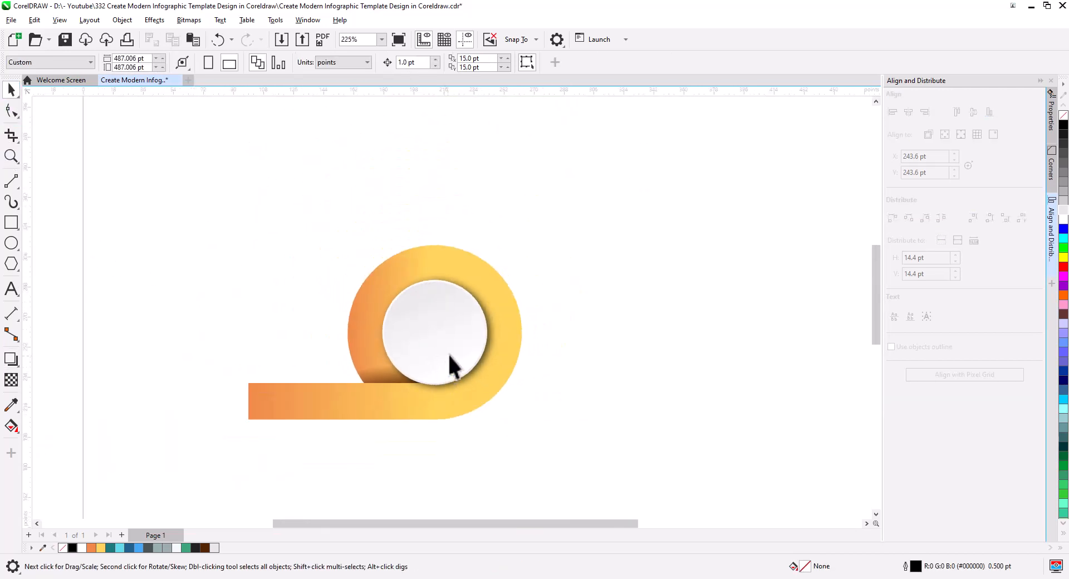
left_click_drag(454, 368, 480, 360)
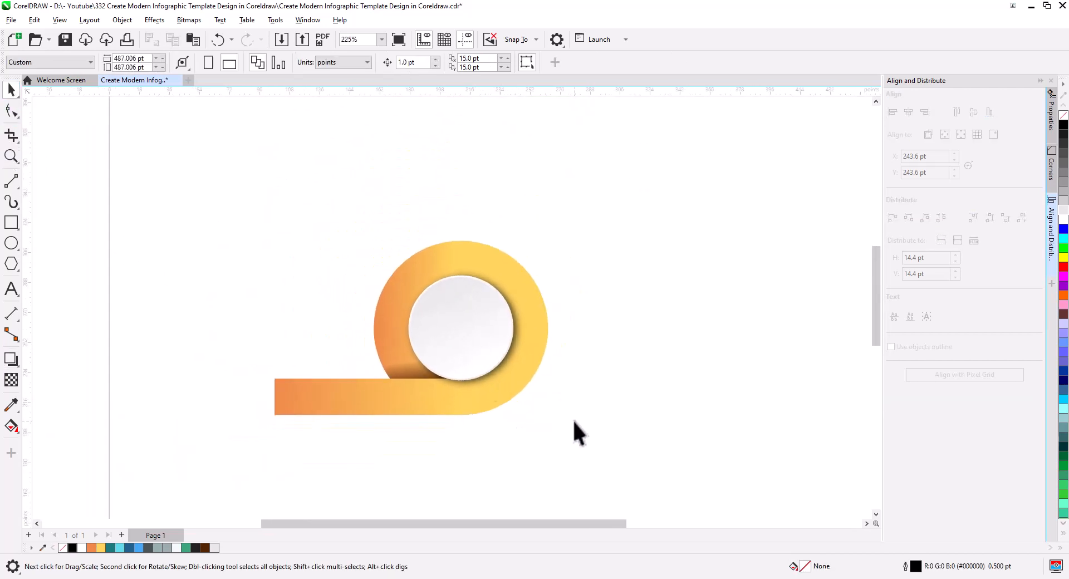
left_click_drag(620, 466, 212, 210)
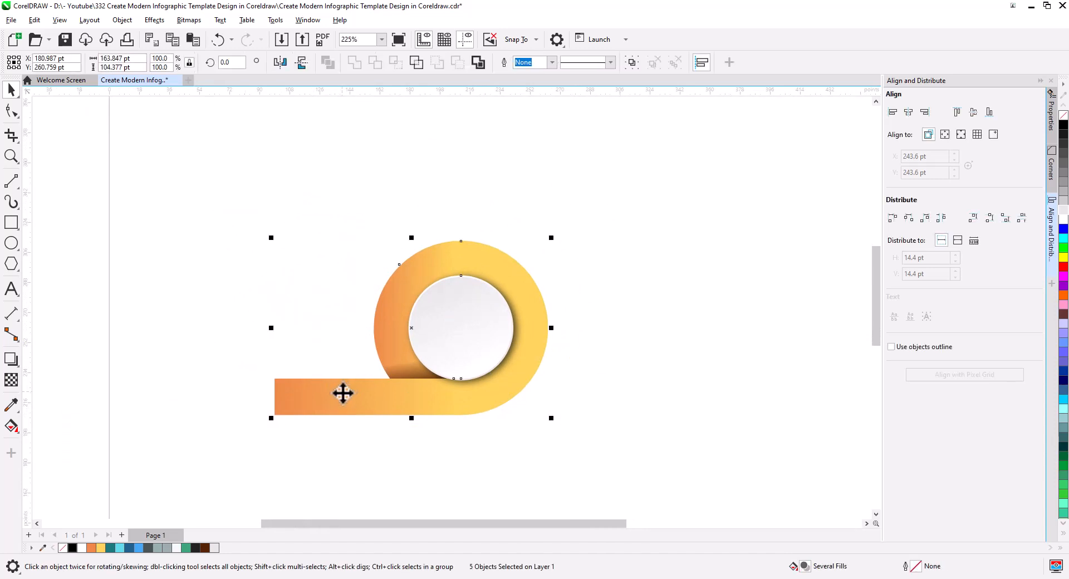
left_click_drag(337, 397, 616, 263)
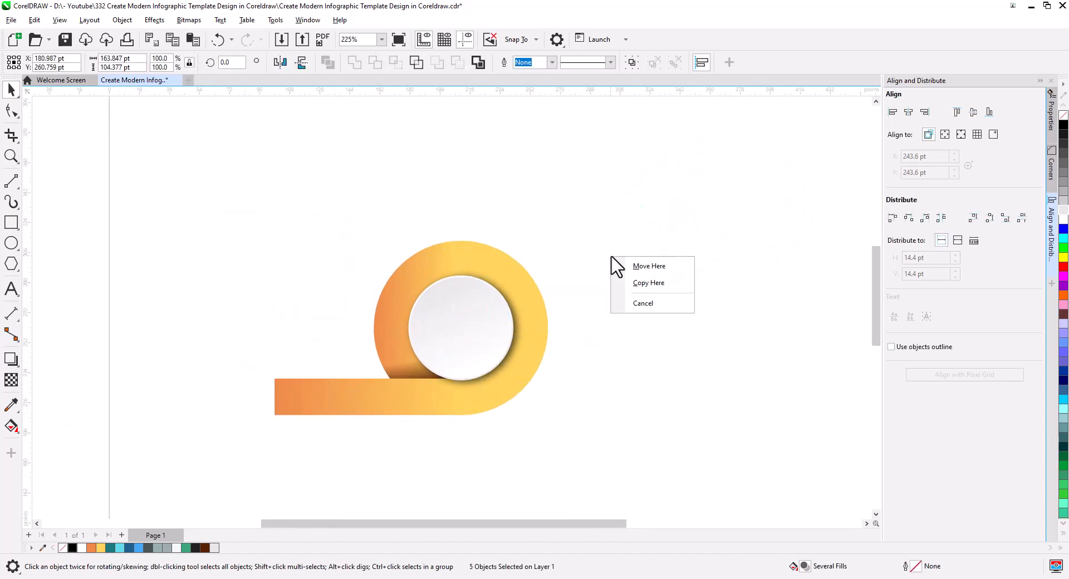
left_click(638, 282)
Mirror the copied ring unit horizontally and rotate it to 90° so that its band hangs straight down
scroll(549, 365, "down", 2)
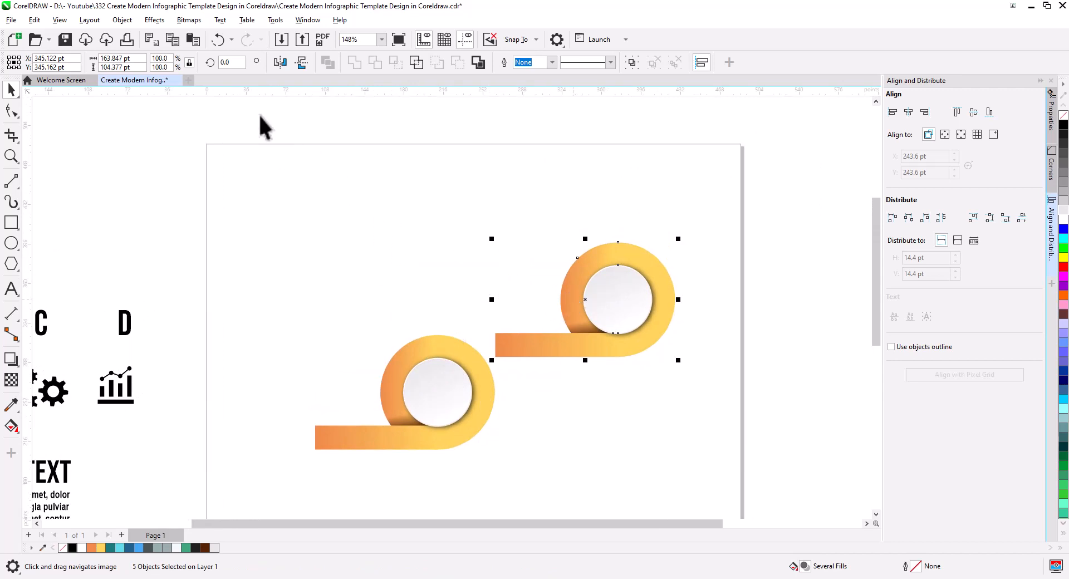
left_click(280, 62)
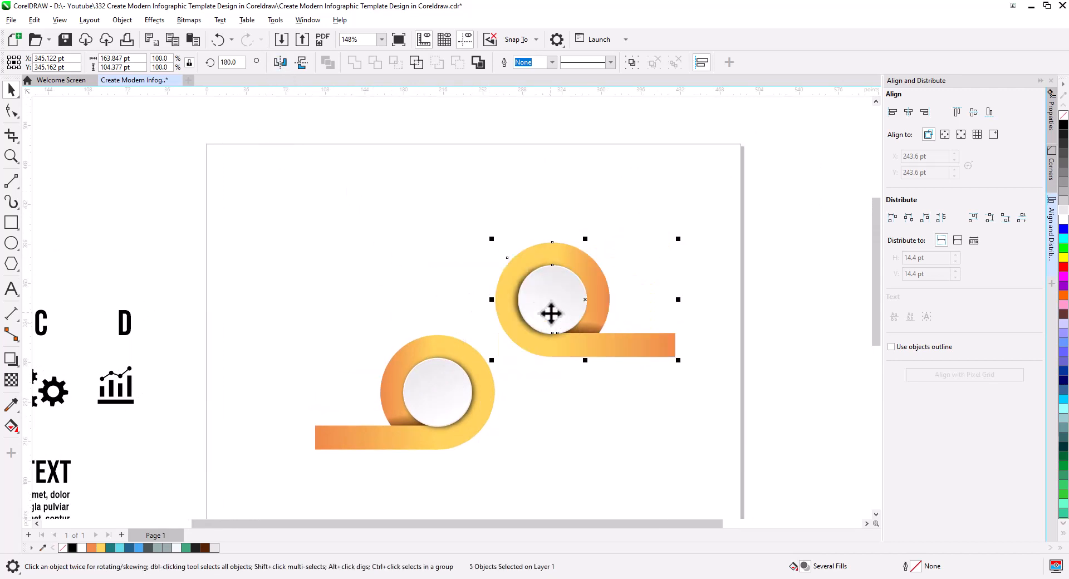
left_click(551, 314)
left_click_drag(680, 240, 661, 391)
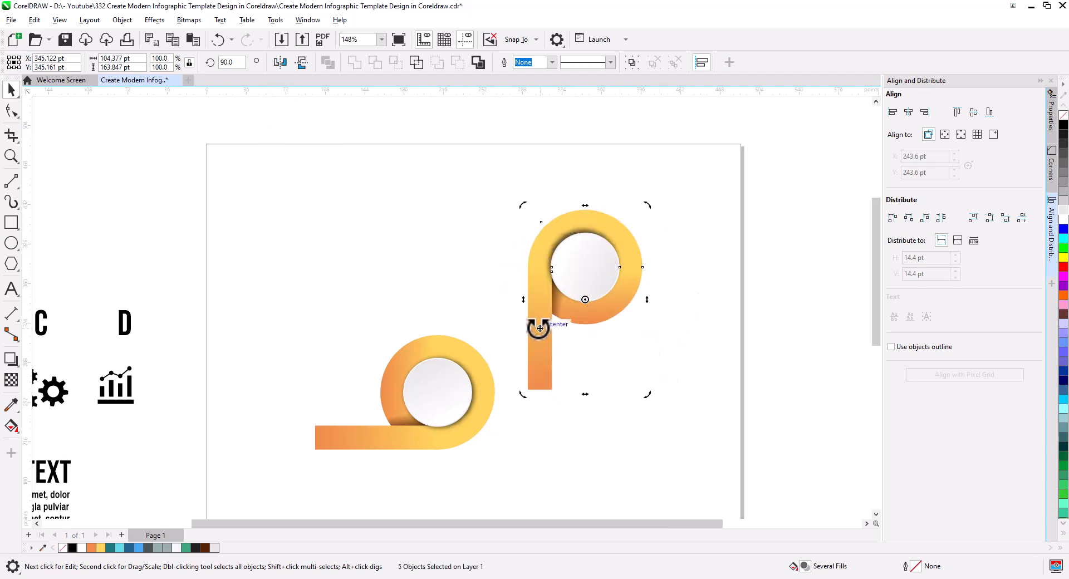
Move the rotated ring unit so its band overlaps the first ring, and send it behind the original unit
left_click(543, 342)
left_click_drag(529, 346, 449, 342)
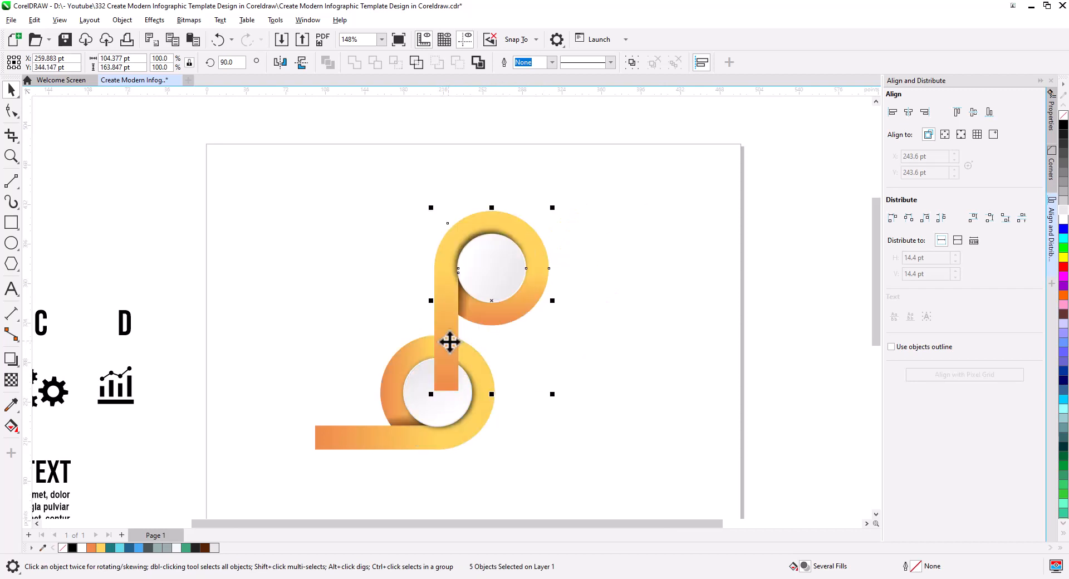
right_click(492, 318)
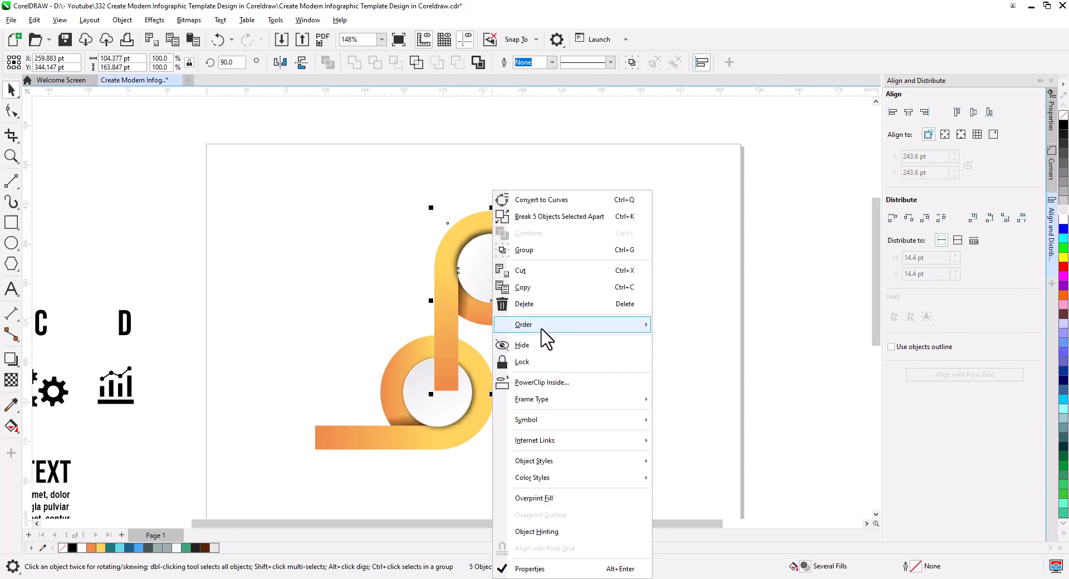
mouse_move(545, 325)
left_click(696, 343)
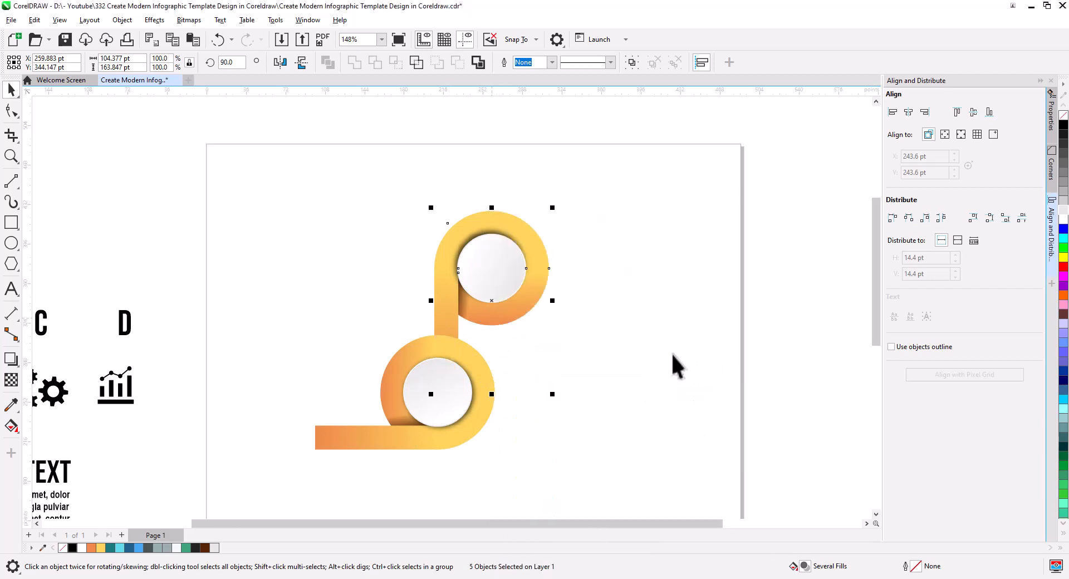
Move the upper ring unit so its vertical band stands against the right edge of the lower ring
left_click(577, 406)
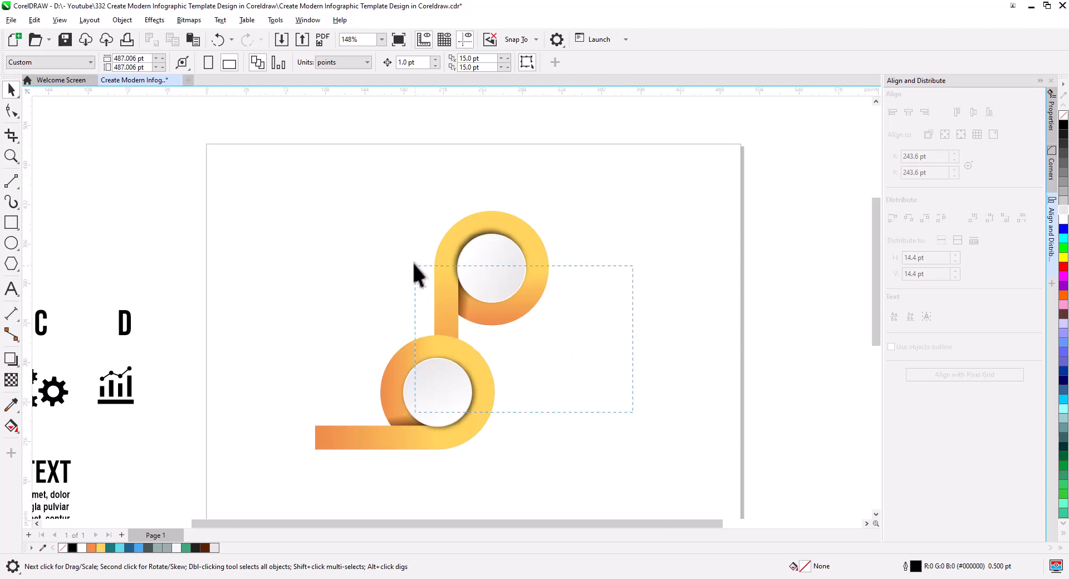
left_click_drag(397, 178, 396, 178)
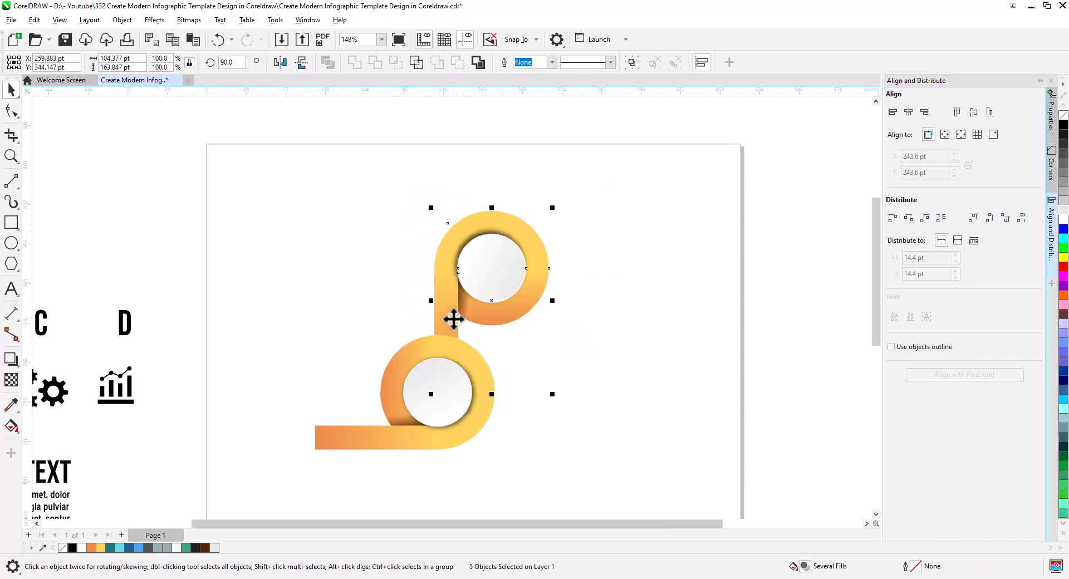
left_click_drag(453, 318, 514, 339)
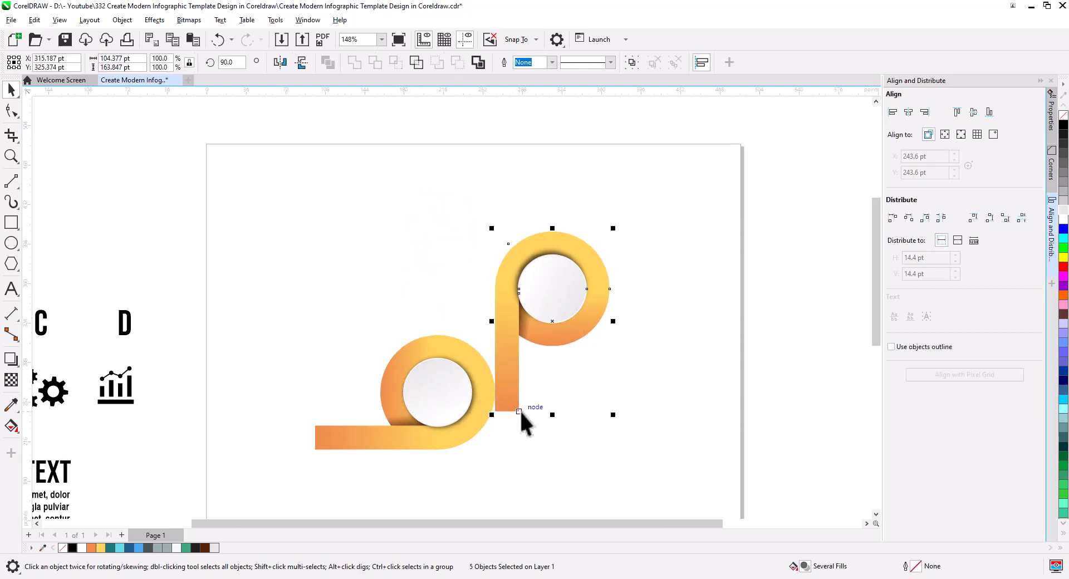
Shorten the vertical band from its lower end to about 90 pt long, ending level with the lower ring's centre
left_click(510, 406)
key("F10")
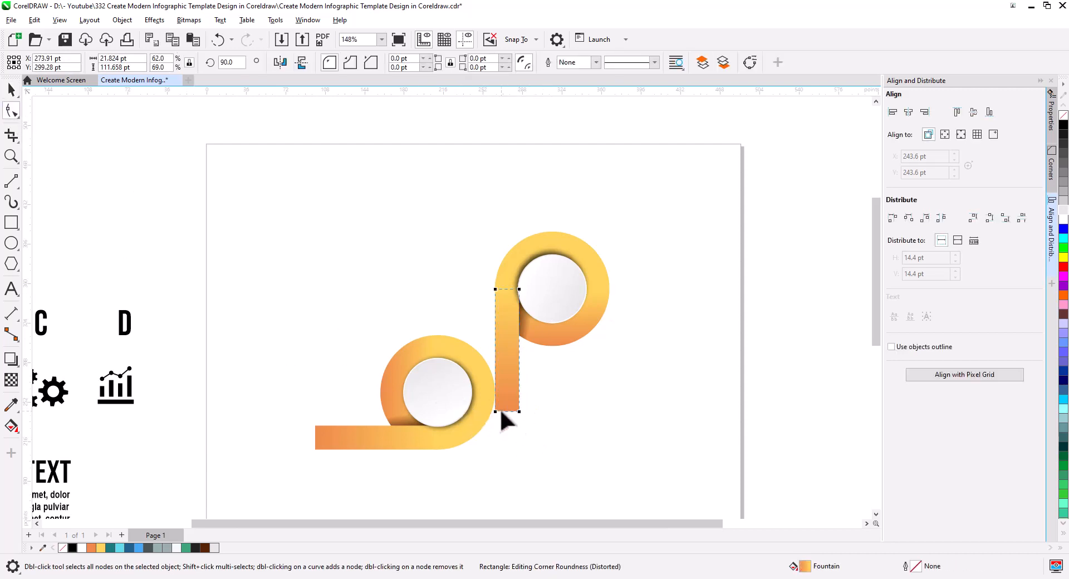
key("space")
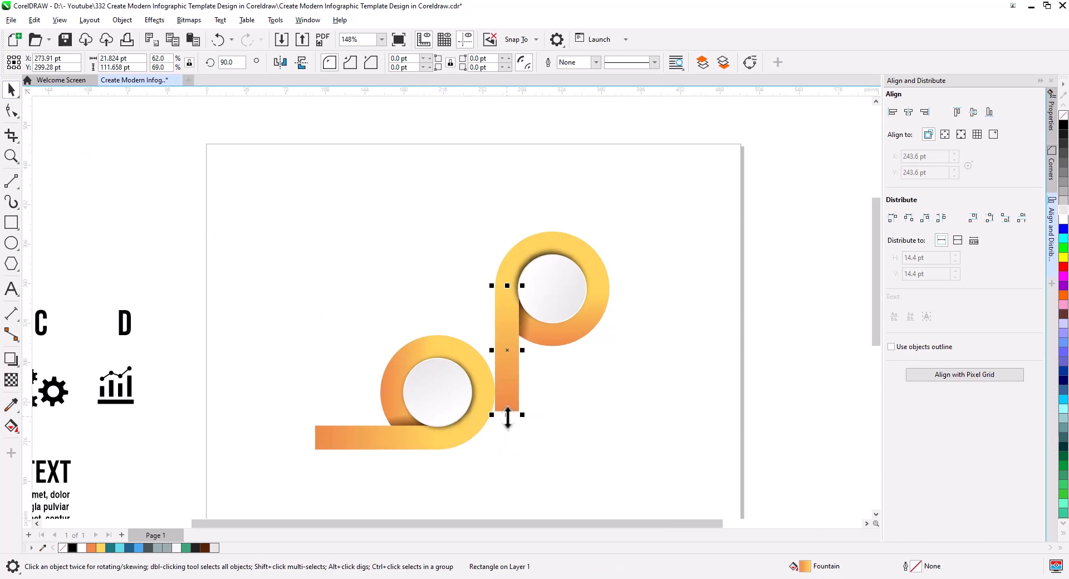
left_click_drag(507, 419, 507, 394)
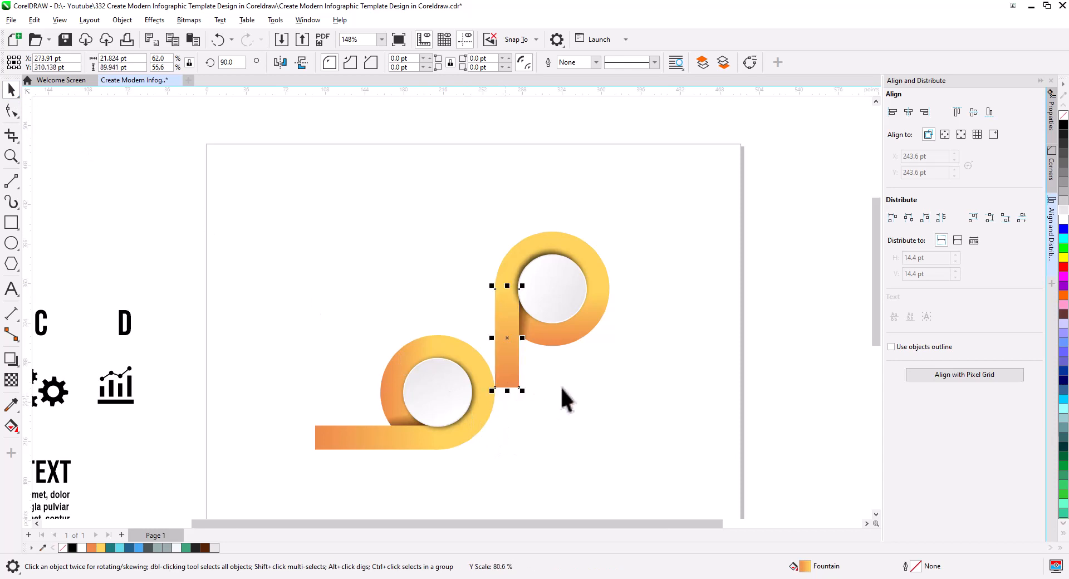
left_click(664, 391)
Move the upper ring unit so its band tucks behind the lower ring, with their right edges aligned
left_click_drag(472, 236, 472, 238)
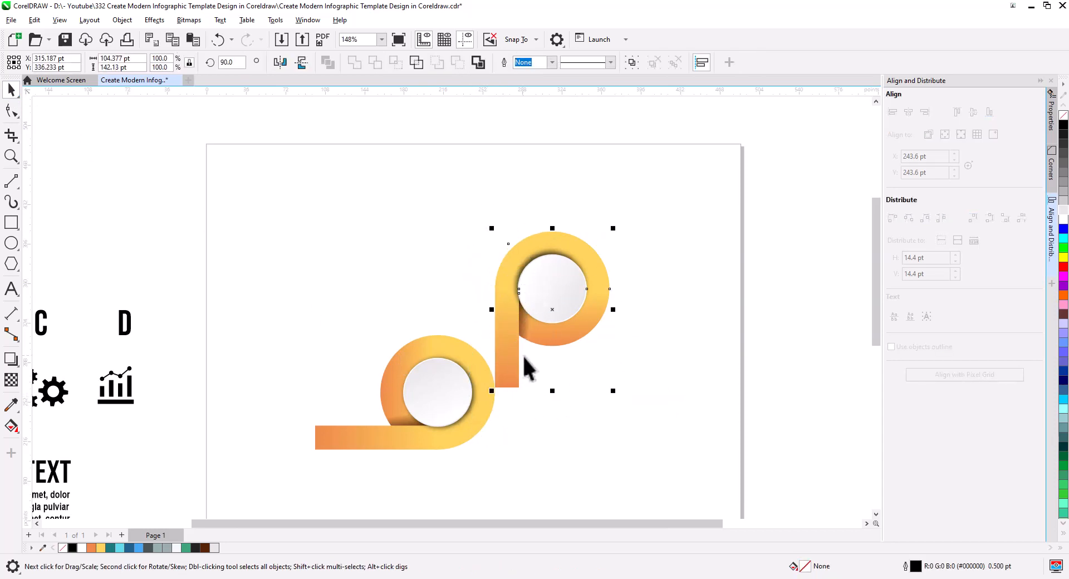
scroll(535, 372, "up", 1)
left_click_drag(550, 394, 477, 430)
left_click(516, 448)
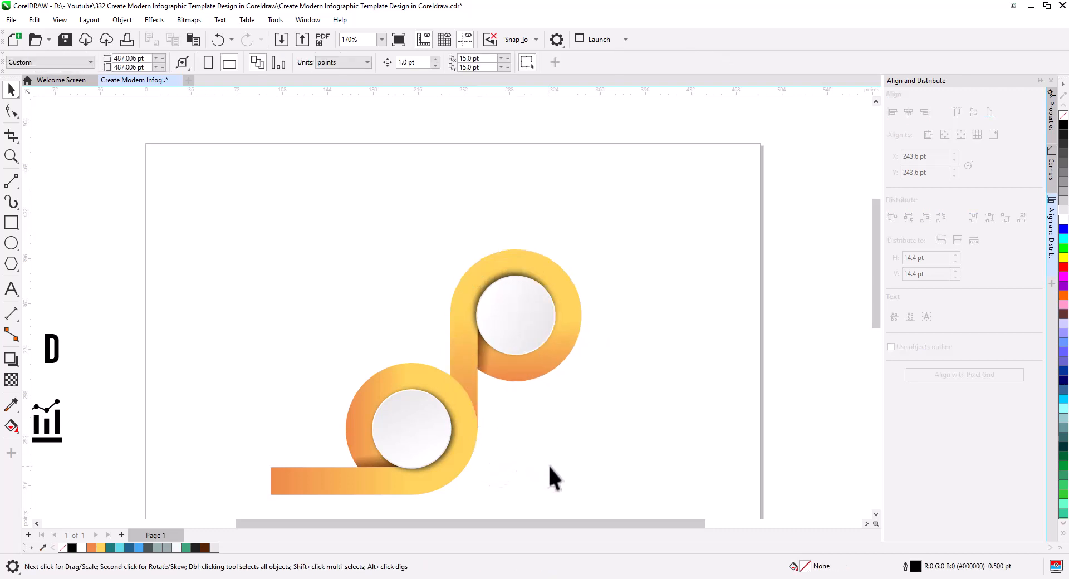
Duplicate the two-ring unit up and to the right so the copy's horizontal band starts at the upper ring's top centre
scroll(565, 456, "down", 1)
left_click_drag(607, 483, 639, 381)
left_click_drag(688, 421, 486, 353)
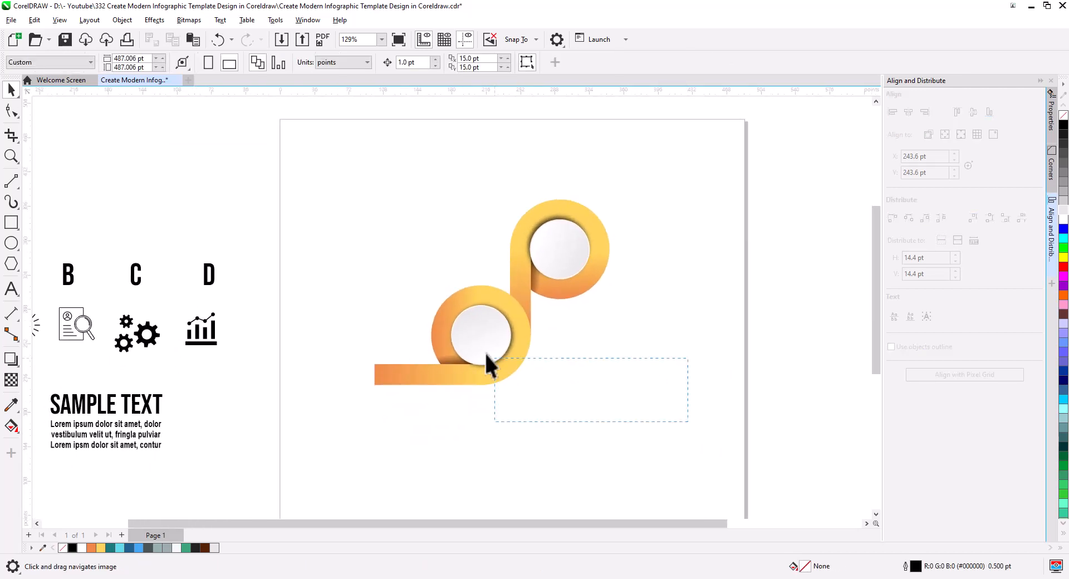
left_click_drag(613, 196, 588, 221)
left_click_drag(493, 337, 445, 447)
left_click_drag(562, 476, 612, 412)
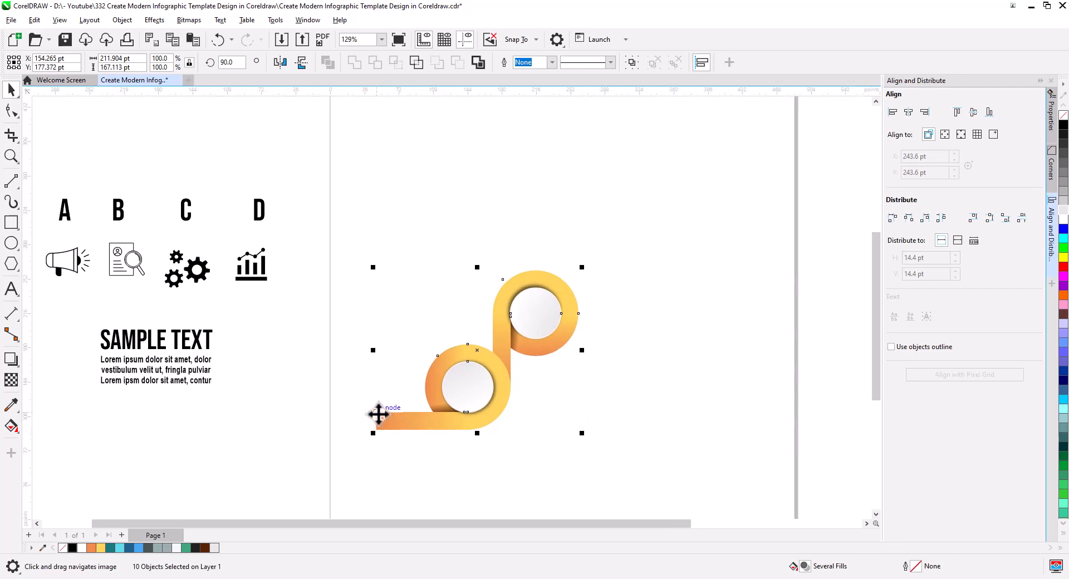
left_click_drag(377, 414, 536, 273)
left_click(573, 300)
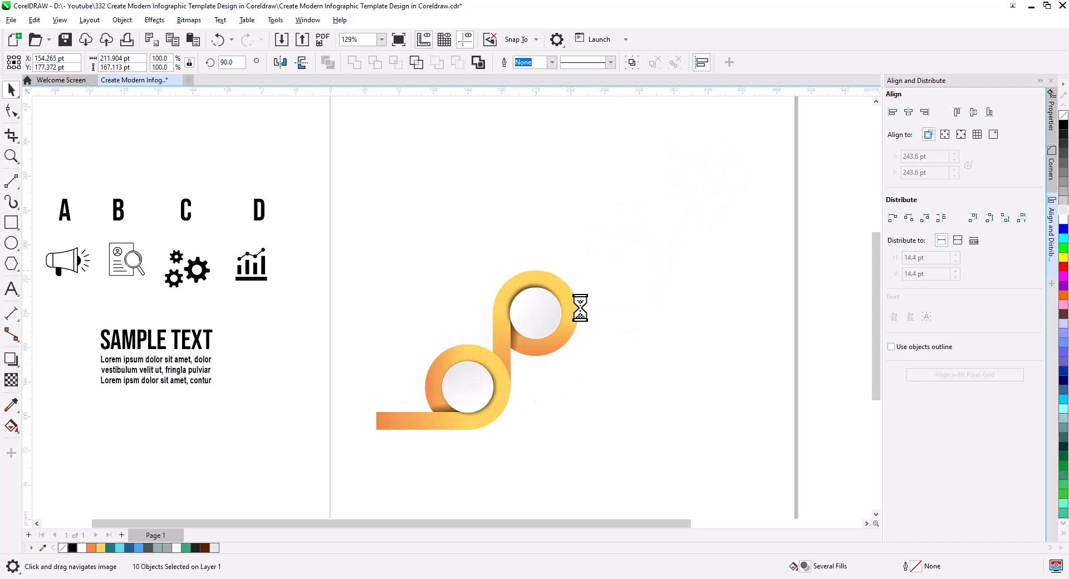
Set the copied unit's horizontal band length to 77.349 pt, matching the vertical band of the lower unit
left_click(615, 363)
left_click(501, 350)
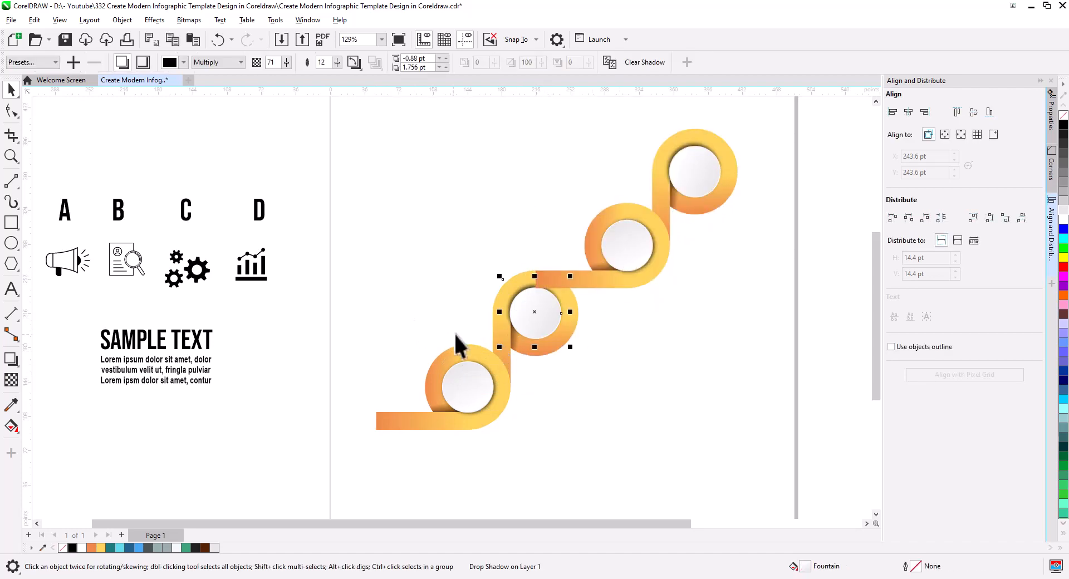
left_click(508, 362)
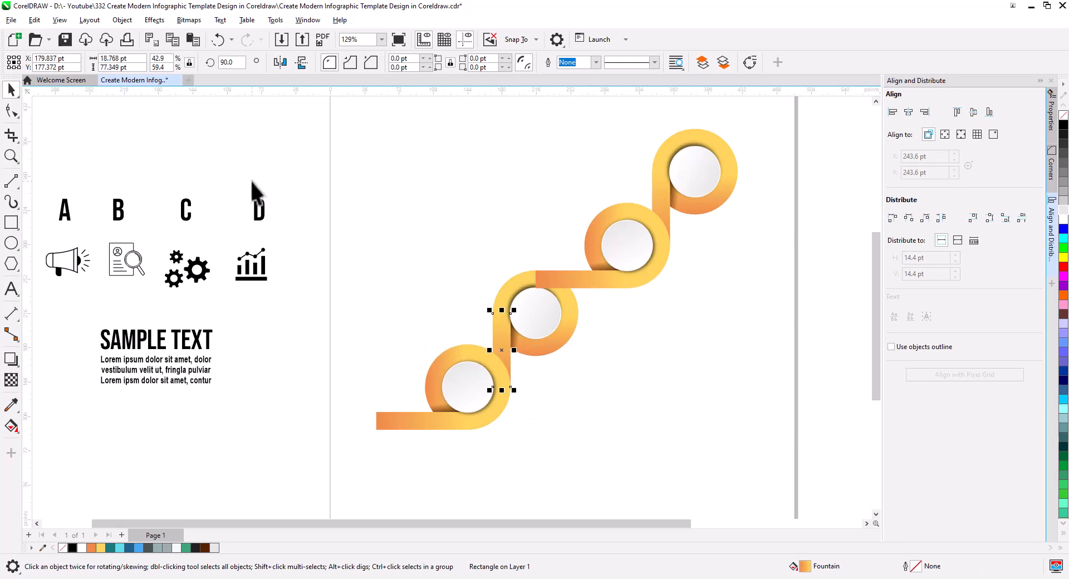
double_click(109, 67)
right_click(110, 67)
left_click(137, 105)
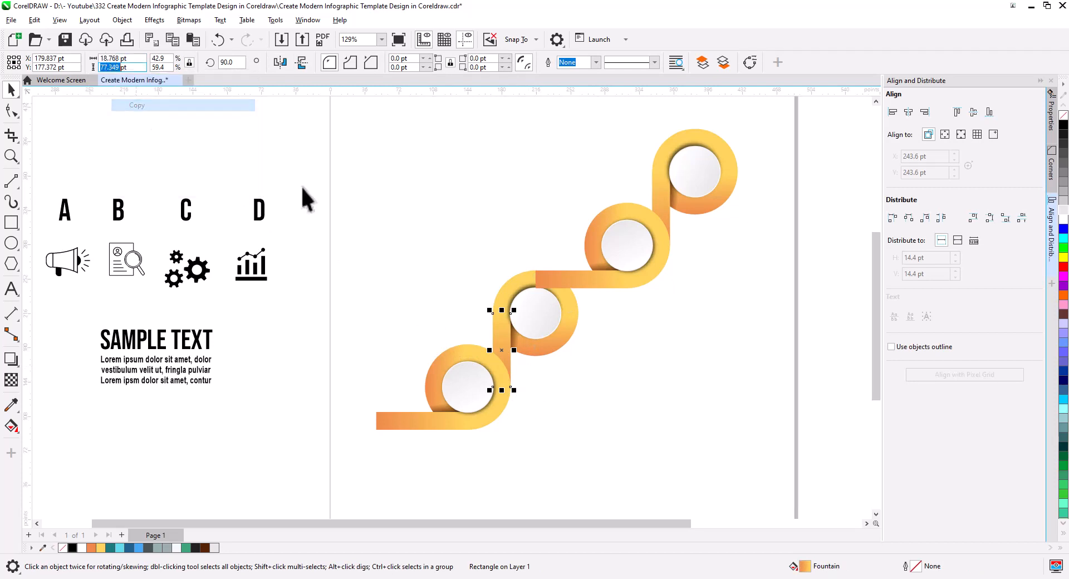
left_click(588, 283)
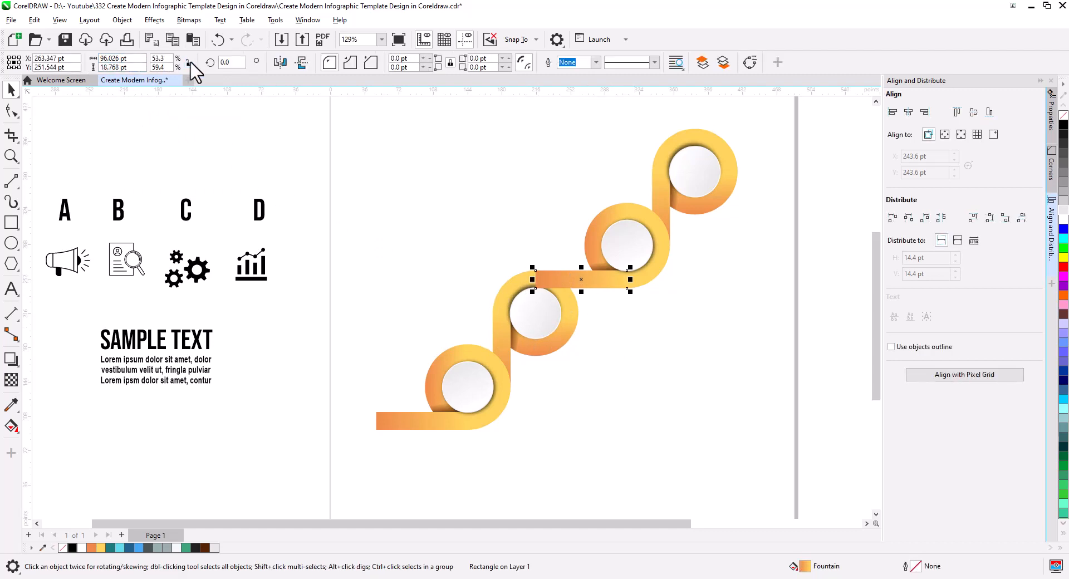
double_click(113, 61)
right_click(113, 62)
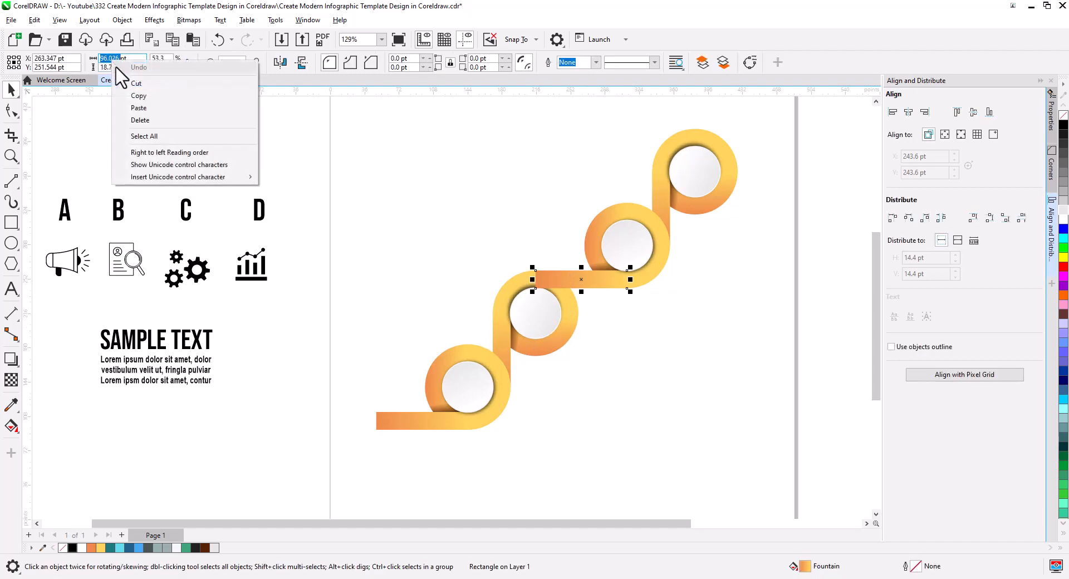
left_click(151, 105)
key("Return")
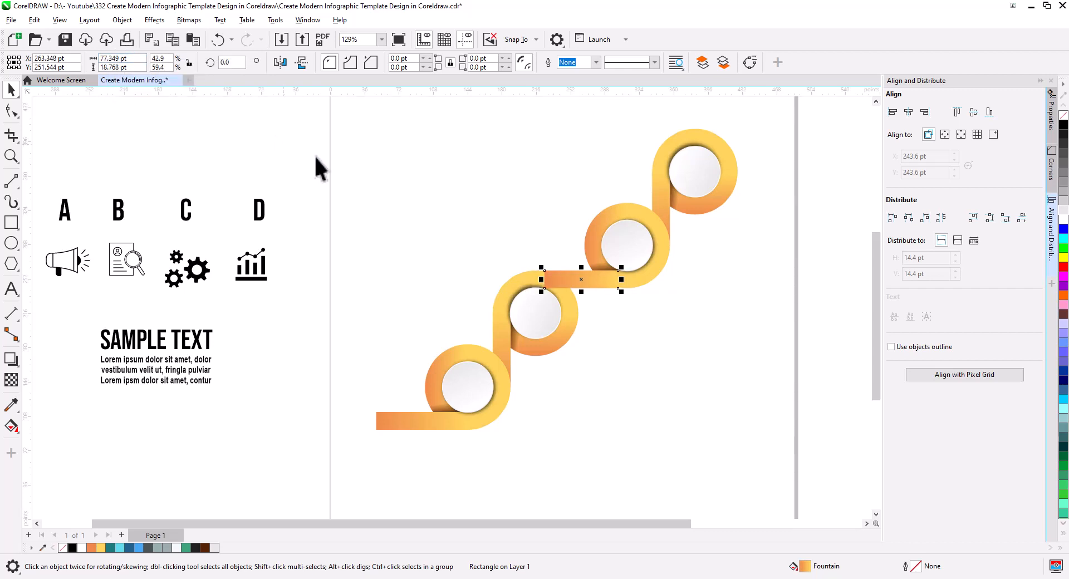
Move the shortened horizontal band right so its end meets the bottom centre of the third ring
scroll(640, 301, "up", 3)
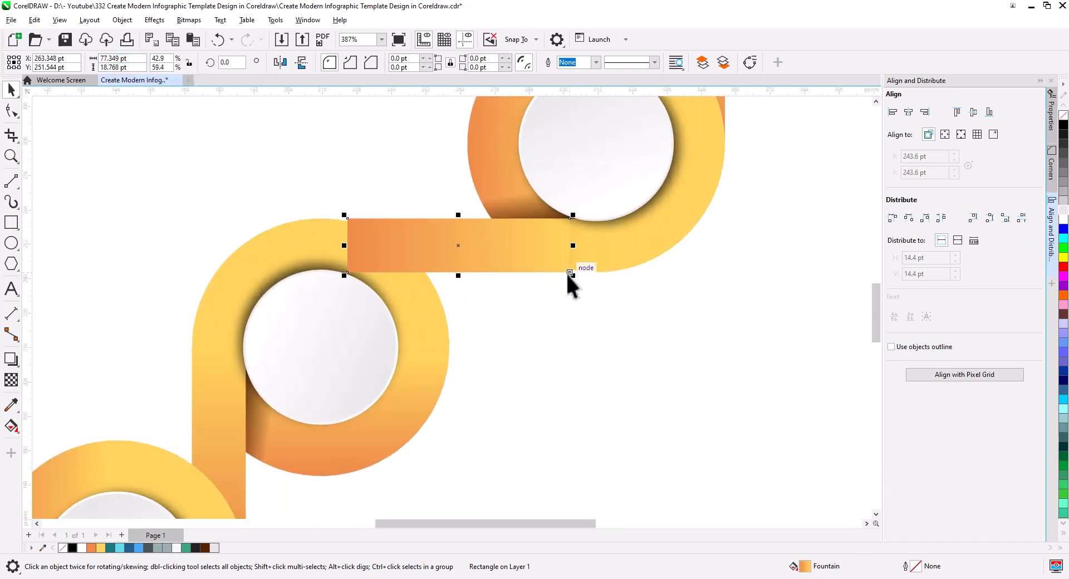
left_click_drag(566, 272, 595, 272)
left_click(618, 320)
Move the upper two-ring unit left so its band starts at the second ring's top centre, and send it behind the lower unit
scroll(618, 334, "down", 3)
left_click_drag(706, 344, 652, 370)
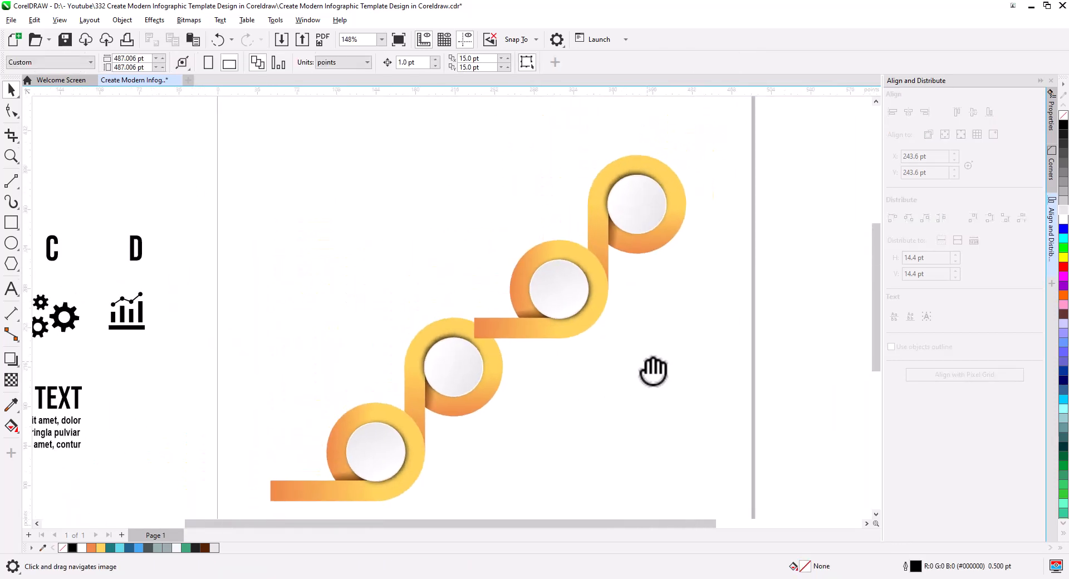
left_click_drag(741, 370, 578, 282)
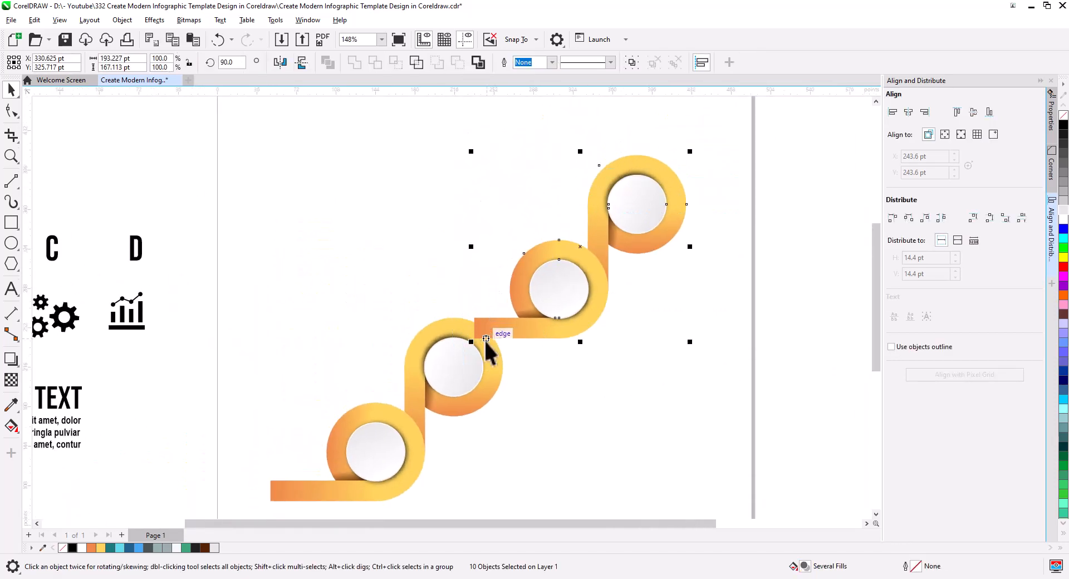
left_click_drag(477, 319, 453, 319)
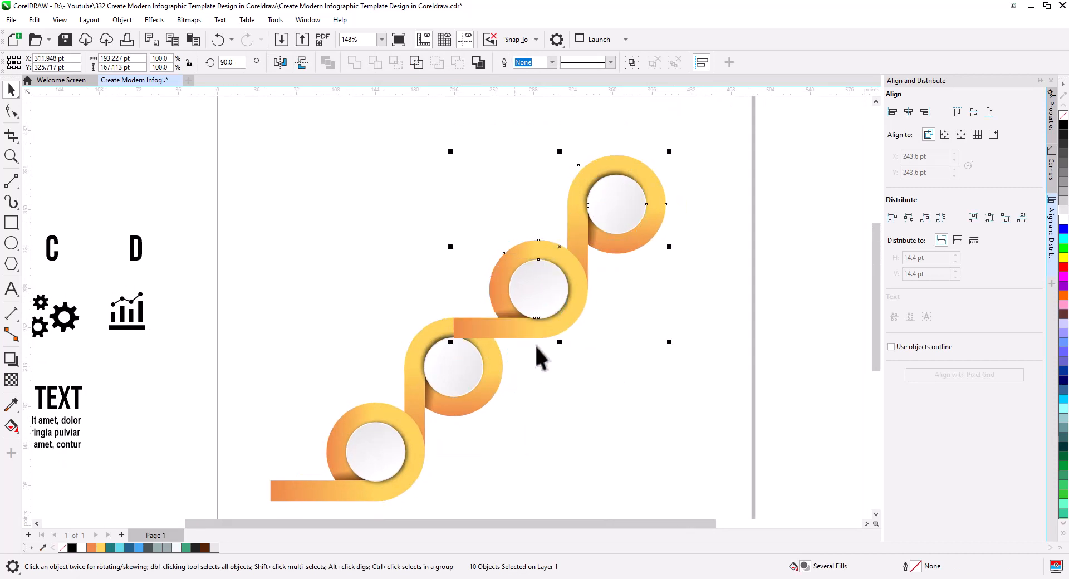
right_click(539, 328)
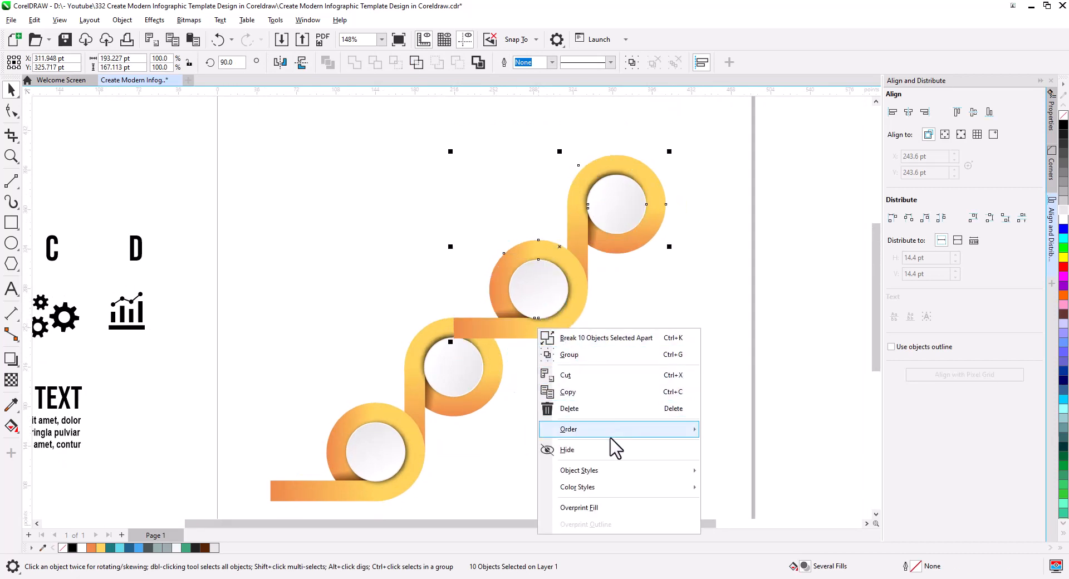
mouse_move(623, 430)
left_click(745, 441)
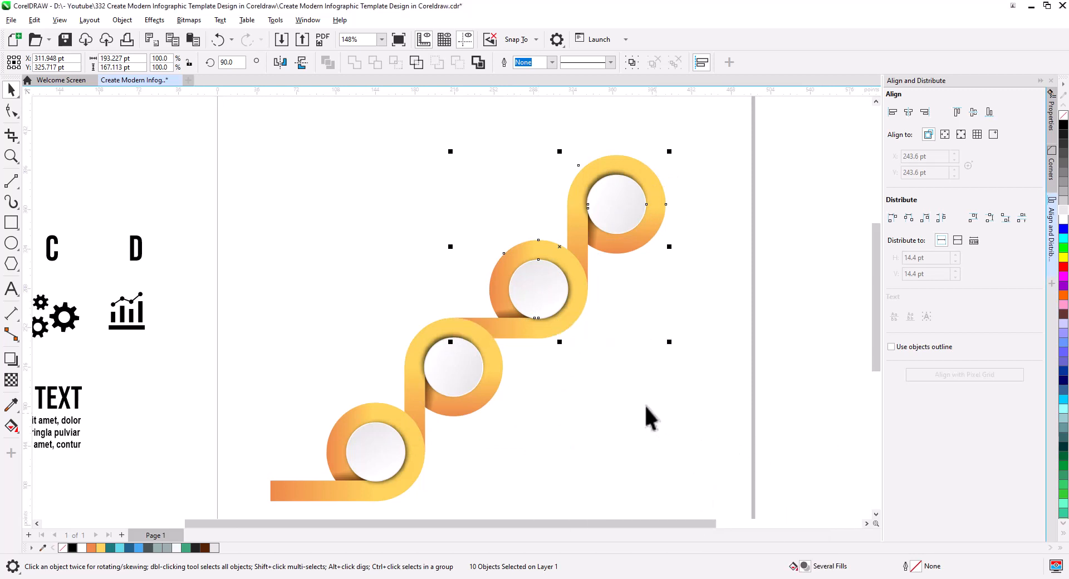
left_click(624, 396)
Move the whole four-ring chain toward the page's lower-left area and scale it up to 111.9%
scroll(559, 368, "down", 2)
left_click_drag(599, 417, 637, 338)
left_click_drag(744, 411, 619, 369)
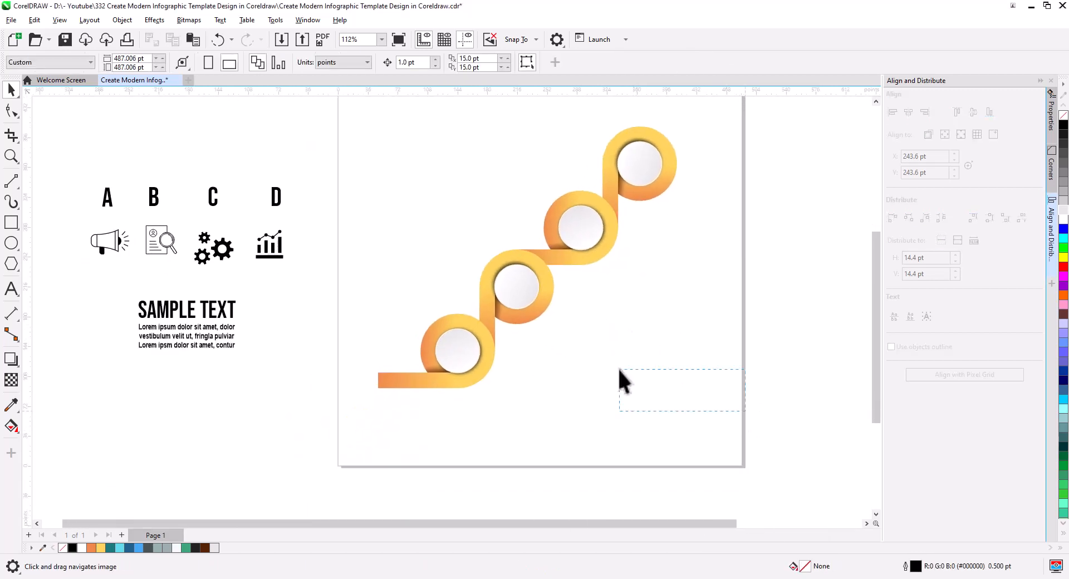
left_click_drag(316, 110, 316, 109)
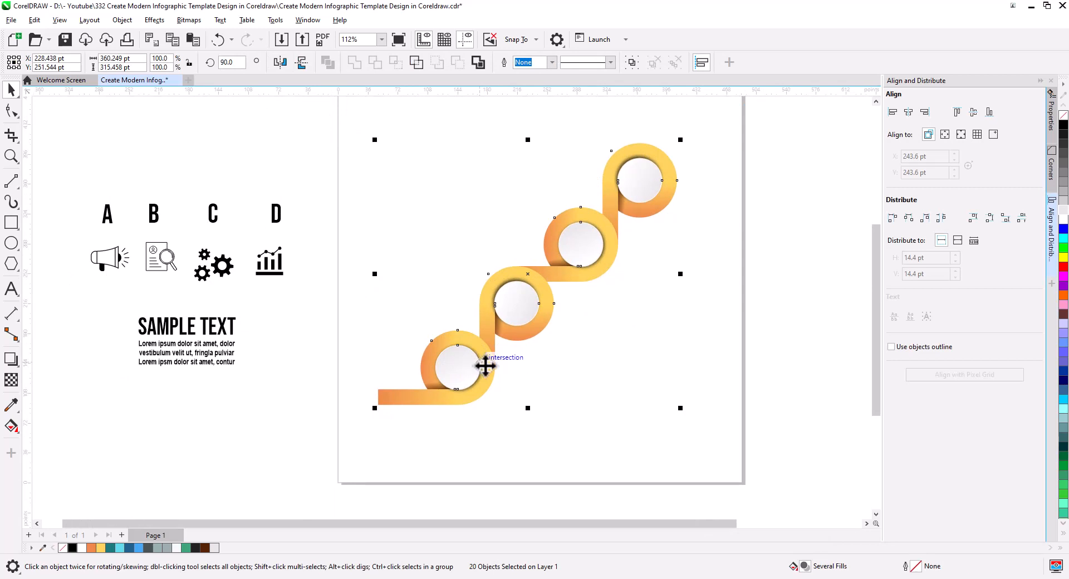
left_click_drag(486, 365, 467, 421)
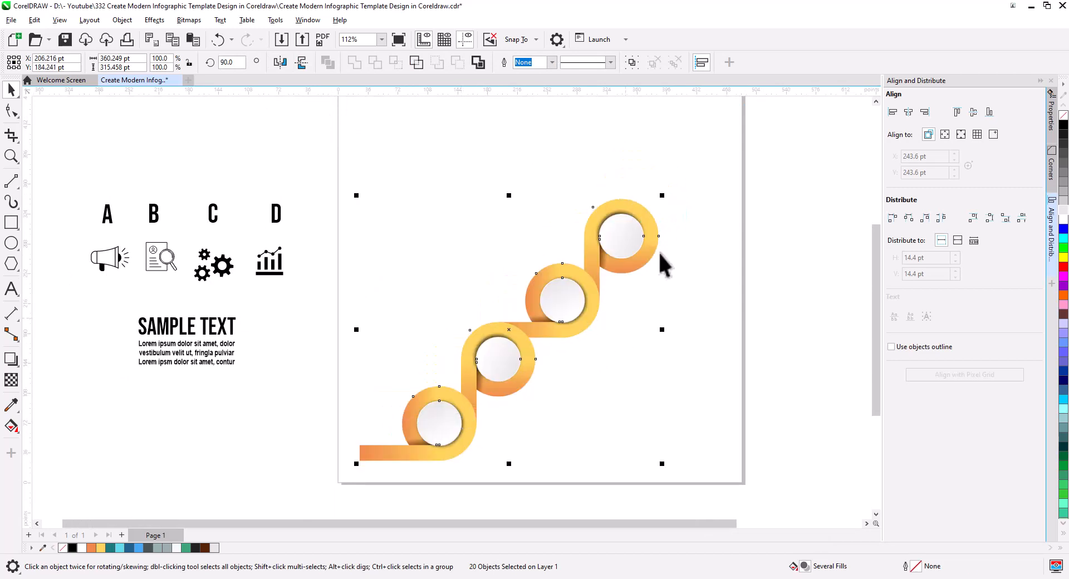
left_click_drag(662, 197, 699, 148)
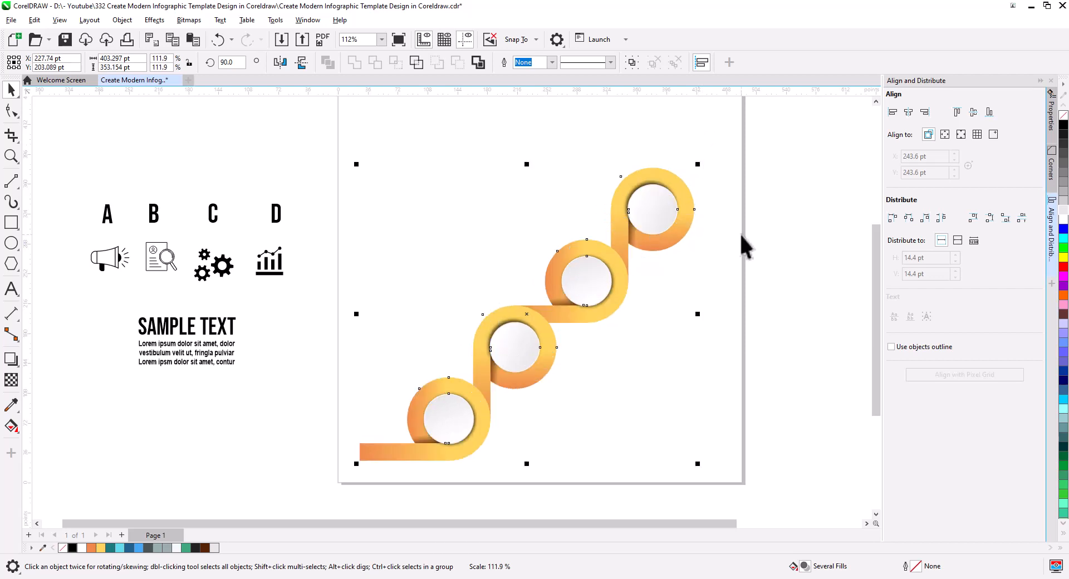
left_click_drag(748, 246, 698, 266)
Copy the middle horizontal band to the topmost ring, starting at its top centre, and send it behind the ring
left_click_drag(503, 332, 635, 186)
left_click(637, 189)
scroll(627, 191, "up", 3)
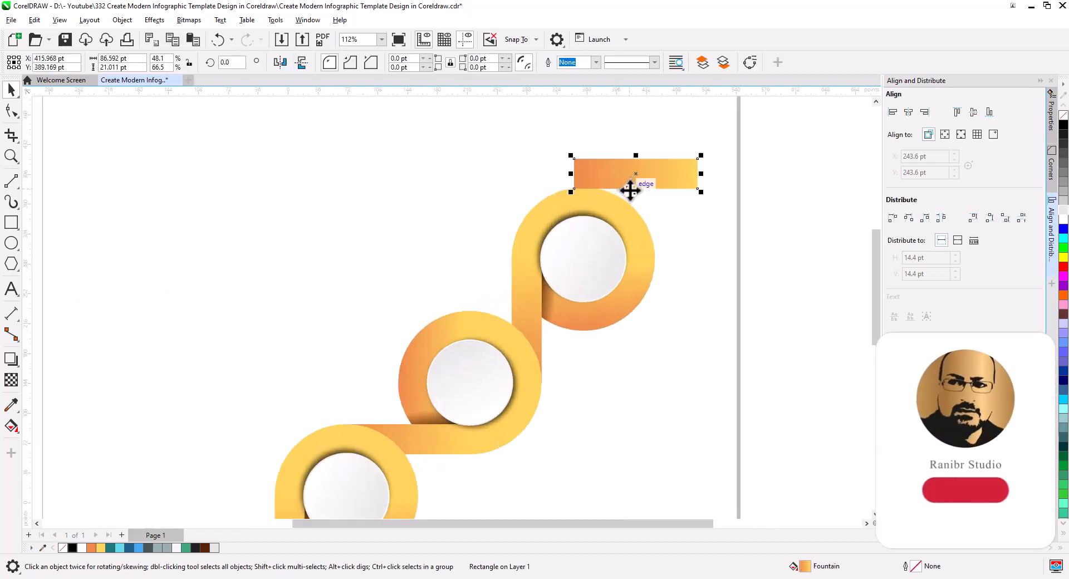
left_click_drag(576, 161, 583, 189)
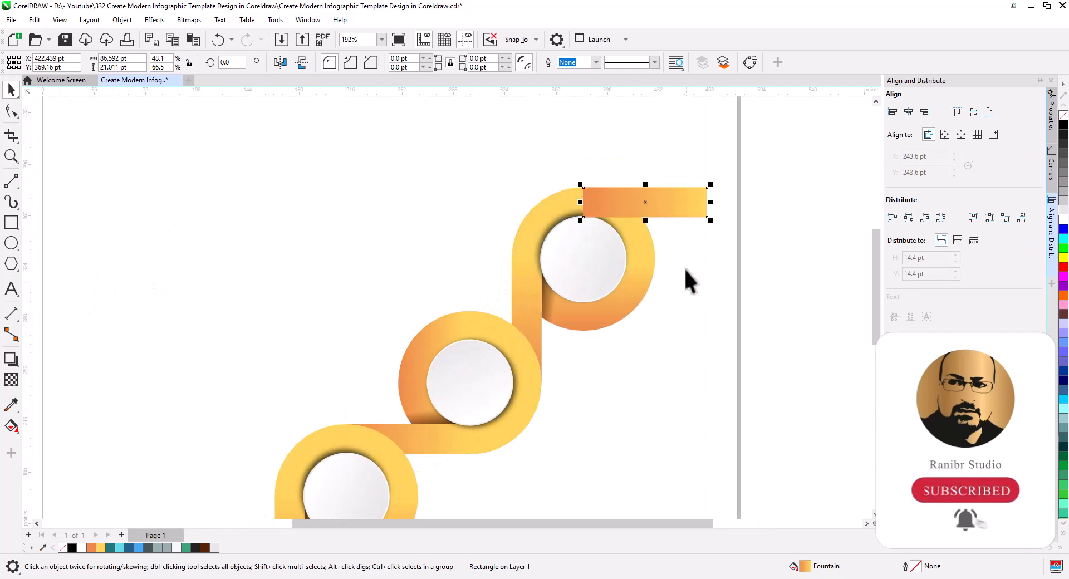
right_click(680, 210)
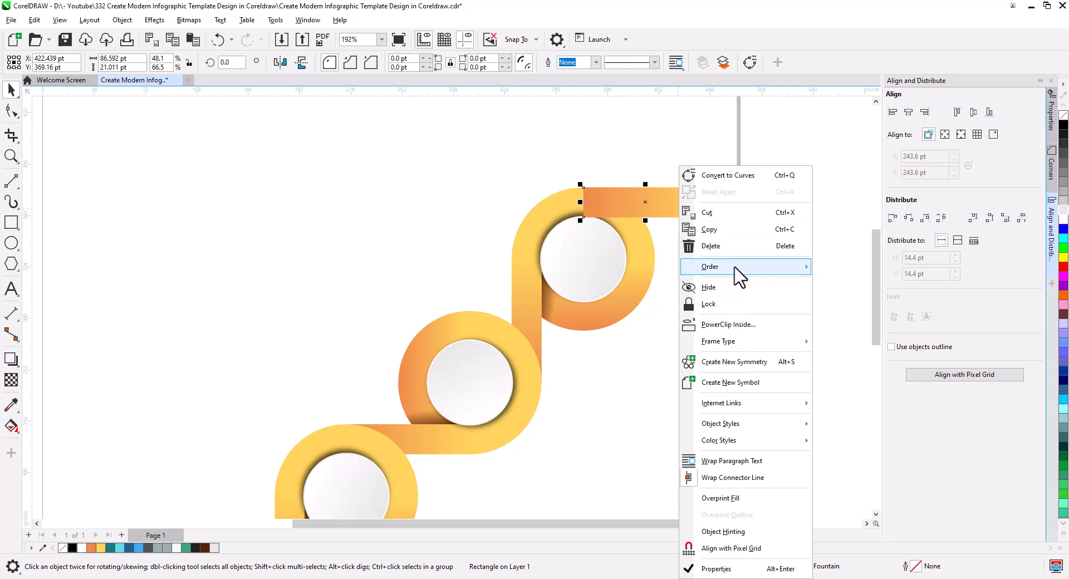
mouse_move(779, 268)
left_click(842, 285)
left_click(800, 301)
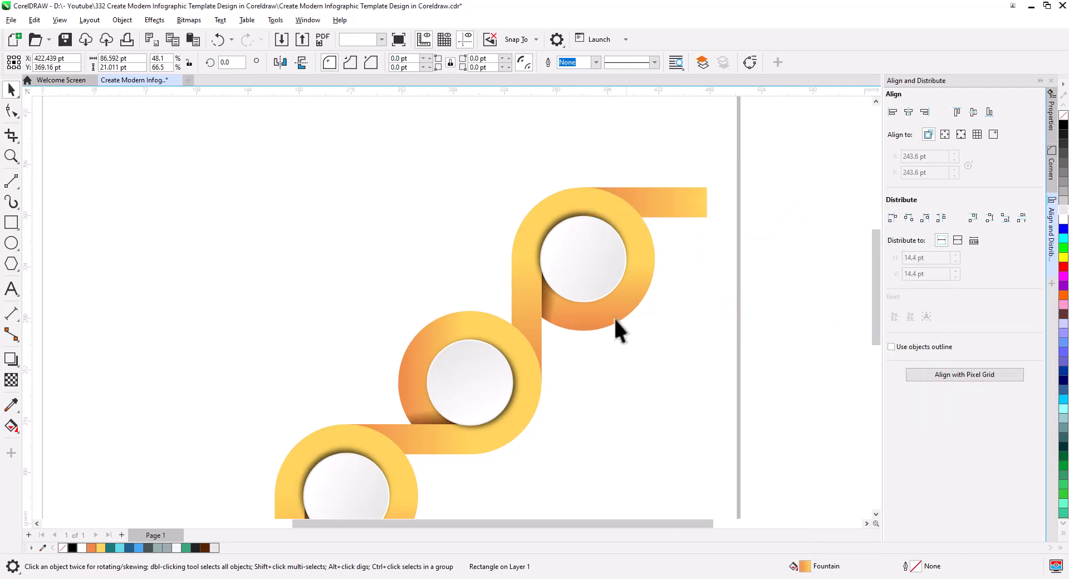
Break apart the drop shadow of the second ring's inner circle and delete the shadow
scroll(607, 317, "down", 2)
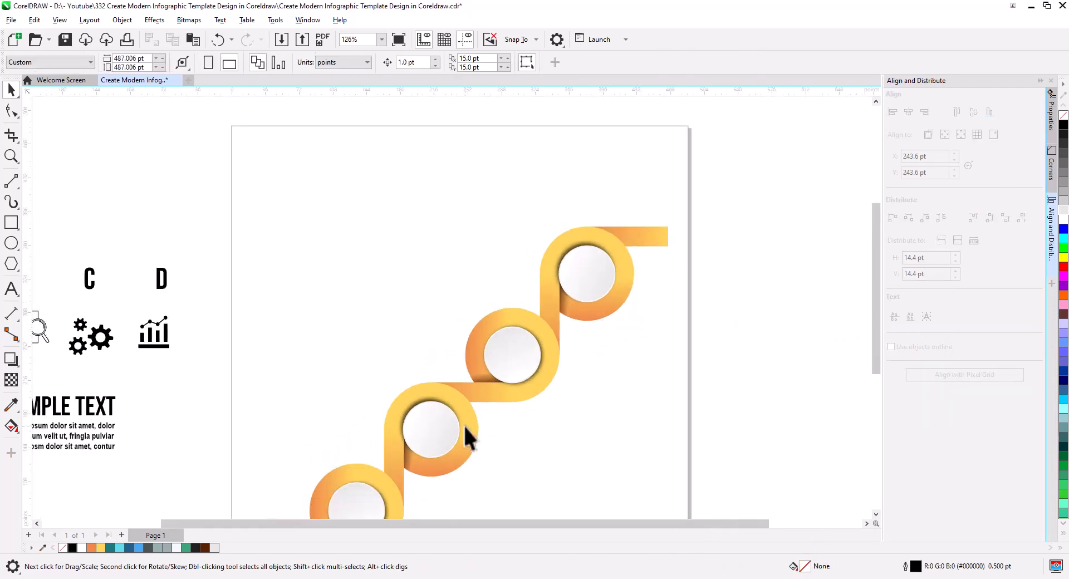
scroll(465, 430, "up", 5)
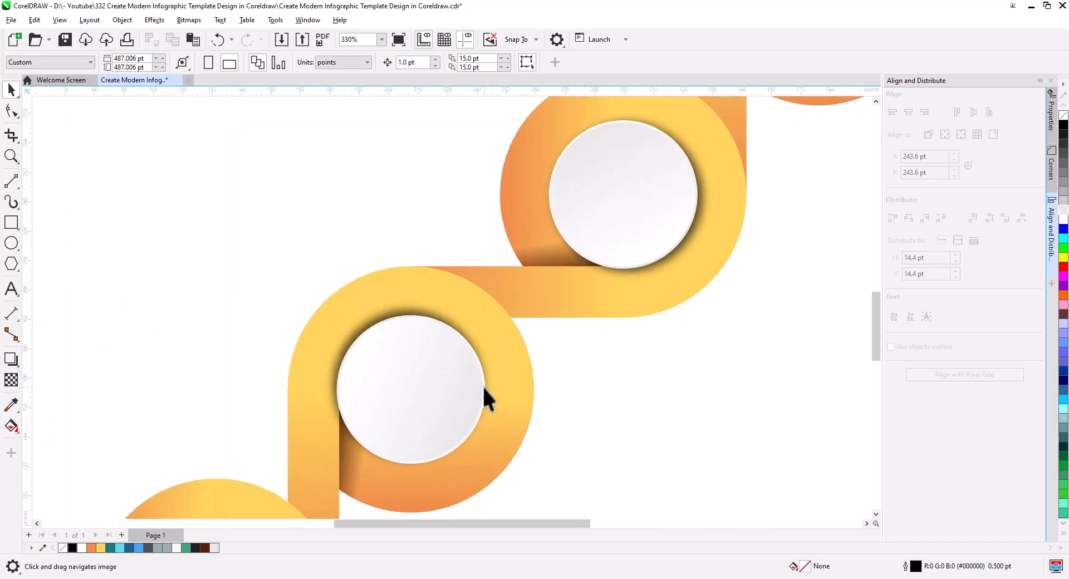
right_click(447, 320)
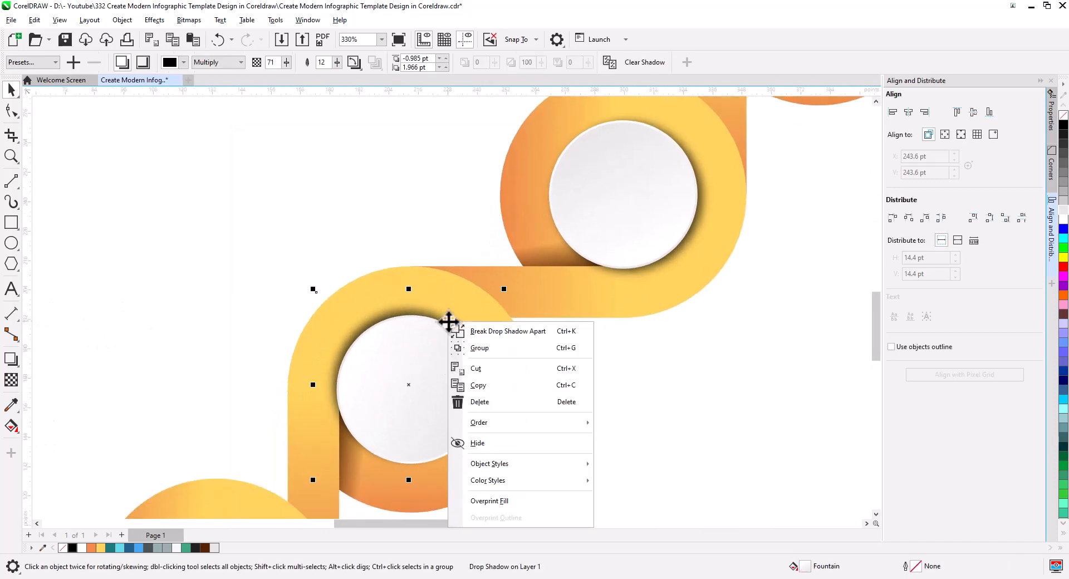
left_click(490, 331)
left_click(447, 327)
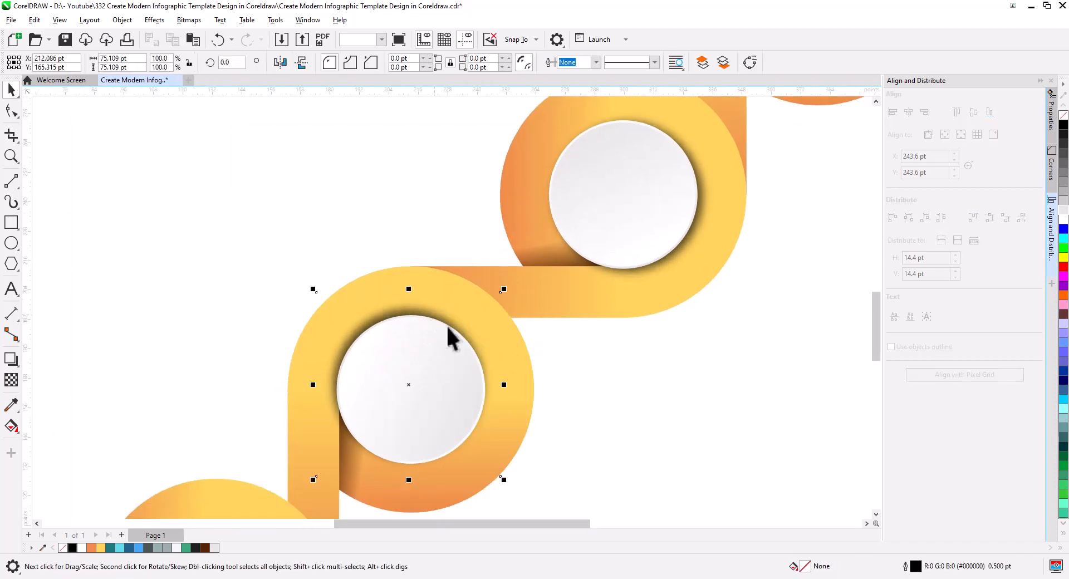
key("Delete")
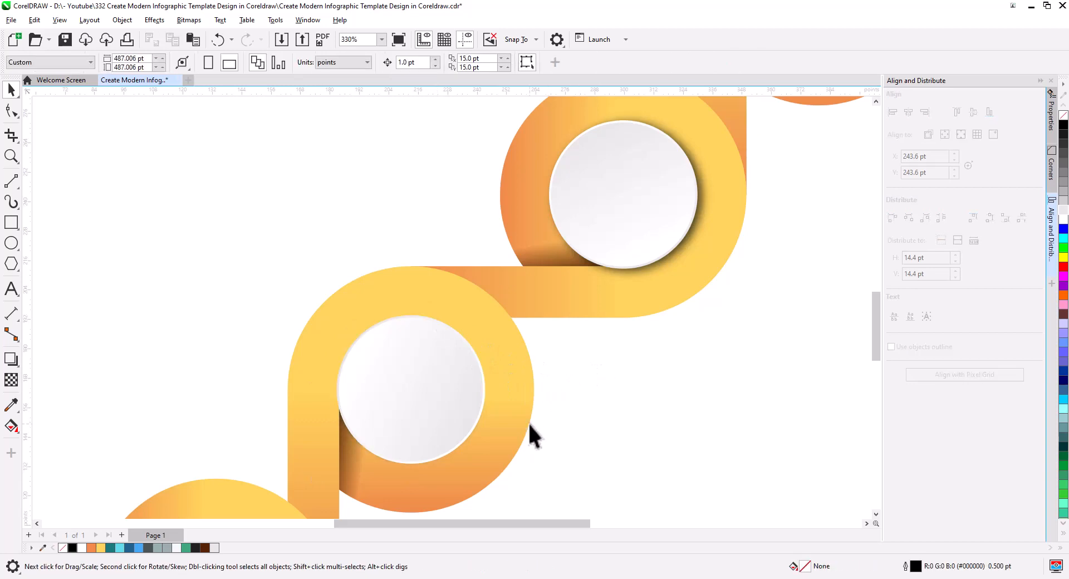
Apply the drop shadow preset "11" to the second ring's inner circle
left_click(480, 418)
left_click(12, 359)
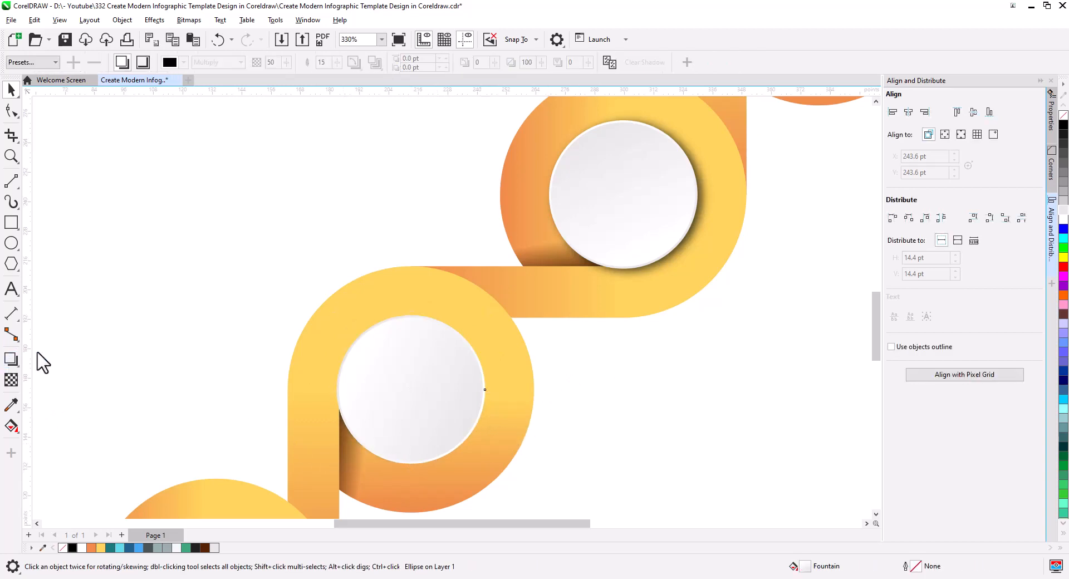
left_click(55, 62)
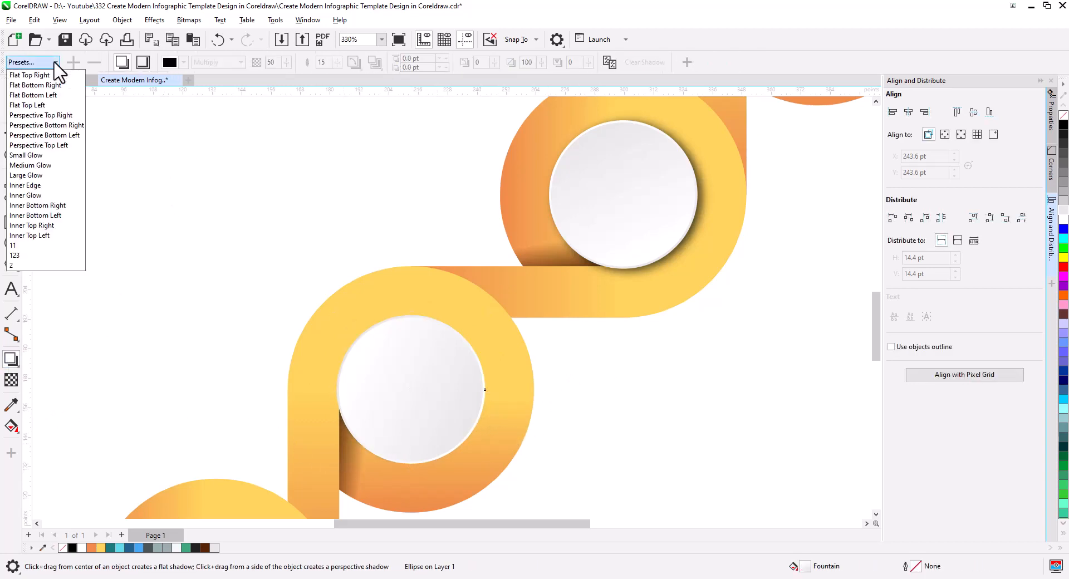
left_click(12, 245)
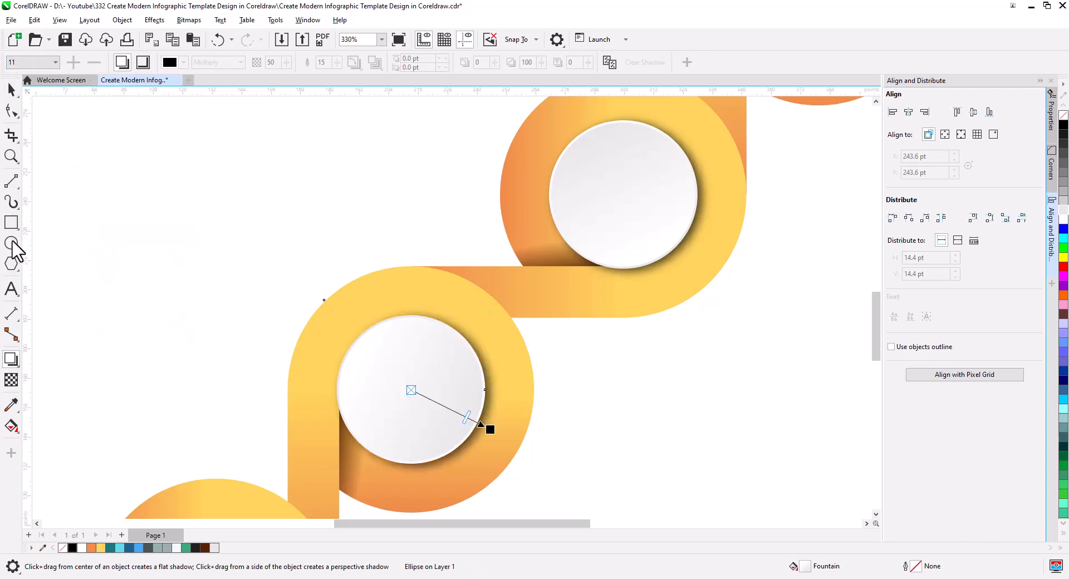
left_click(11, 93)
key("Escape")
Break apart the drop shadow of the topmost ring's inner circle and delete the shadow
left_click_drag(606, 348, 503, 490)
left_click_drag(699, 318, 635, 432)
scroll(651, 356, "up", 1)
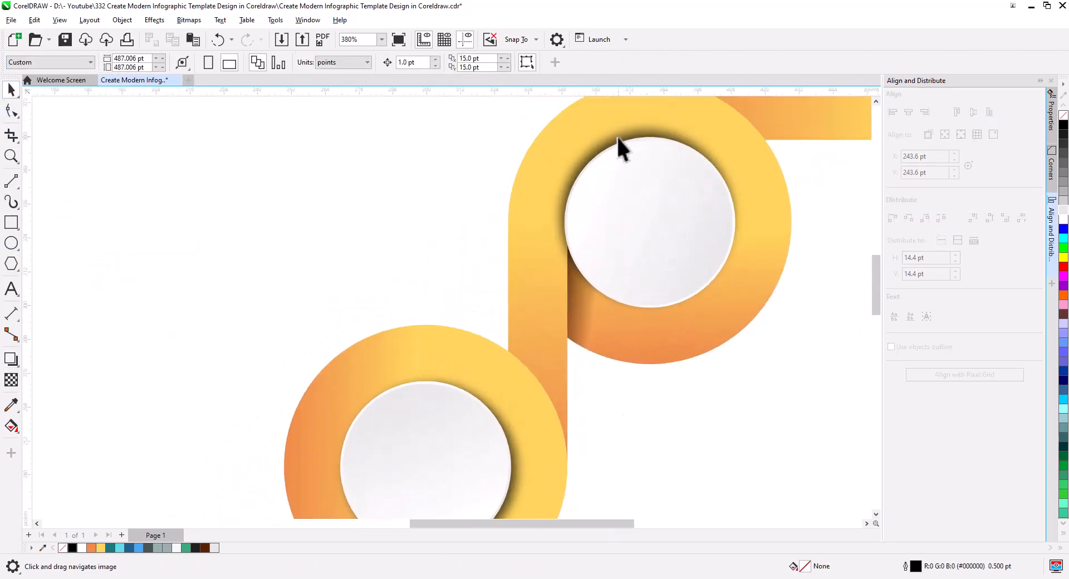
right_click(619, 135)
left_click(654, 147)
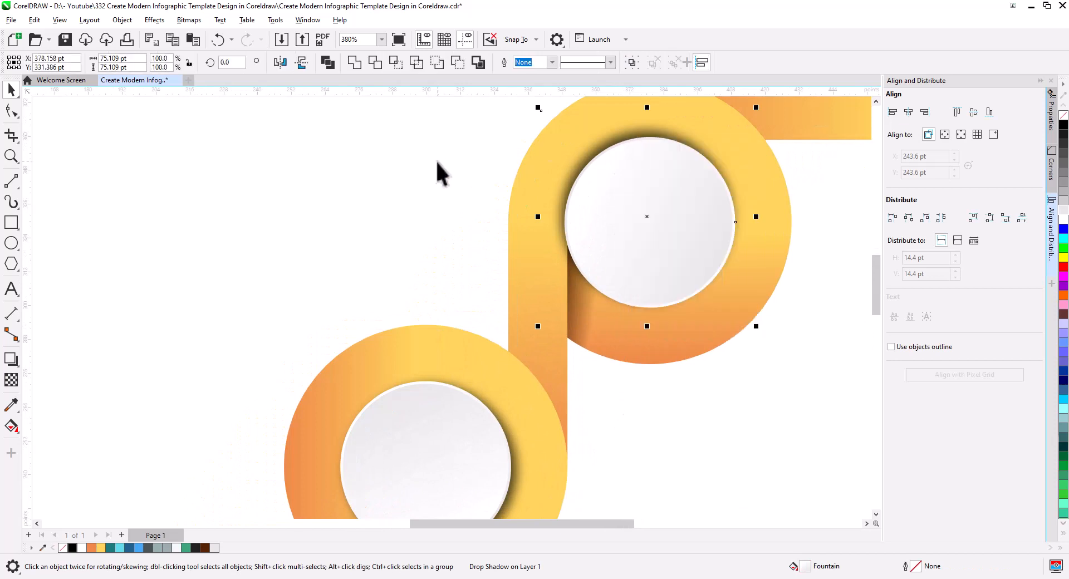
left_click(440, 172)
left_click(635, 132)
key("Delete")
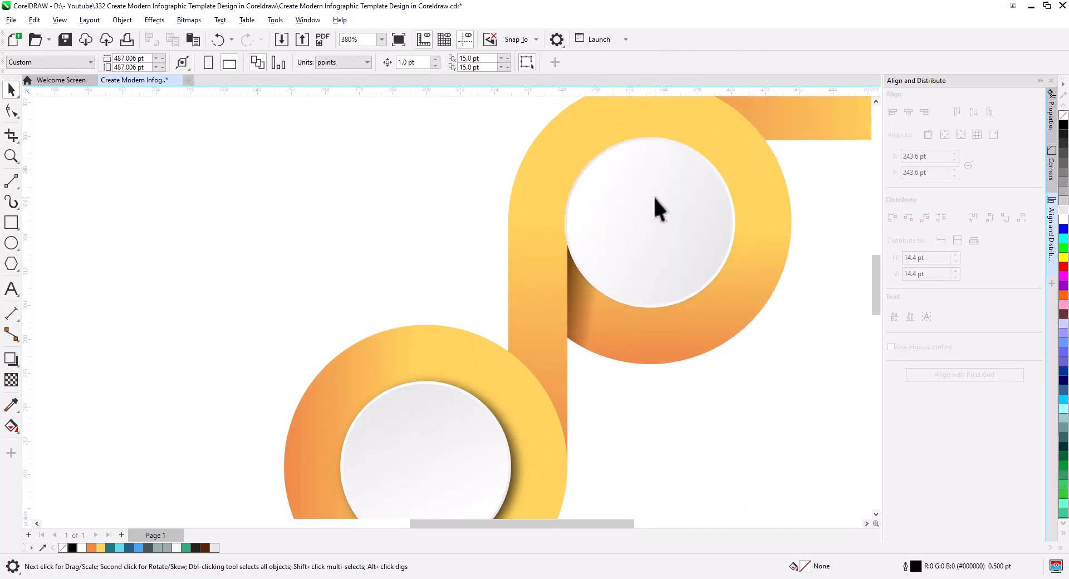
Apply the drop shadow preset "11" to the topmost ring's inner circle
left_click(718, 269)
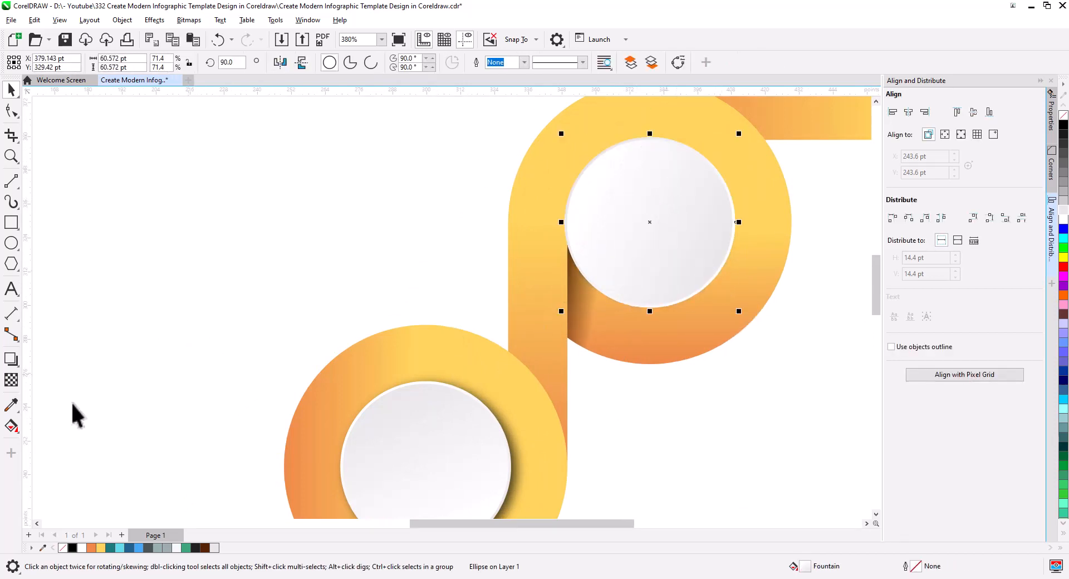
left_click(11, 359)
left_click(51, 62)
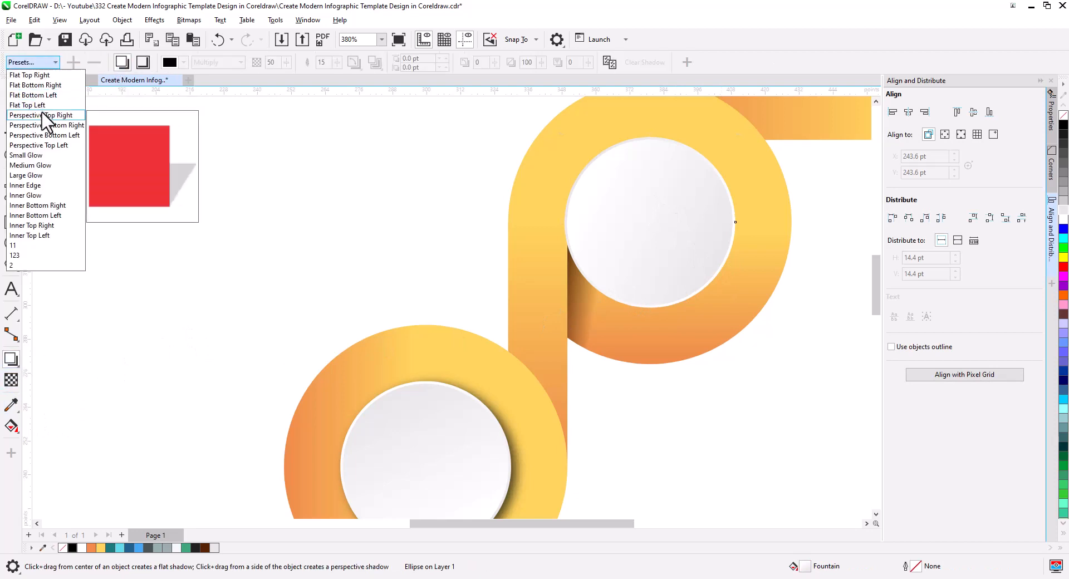
left_click(23, 244)
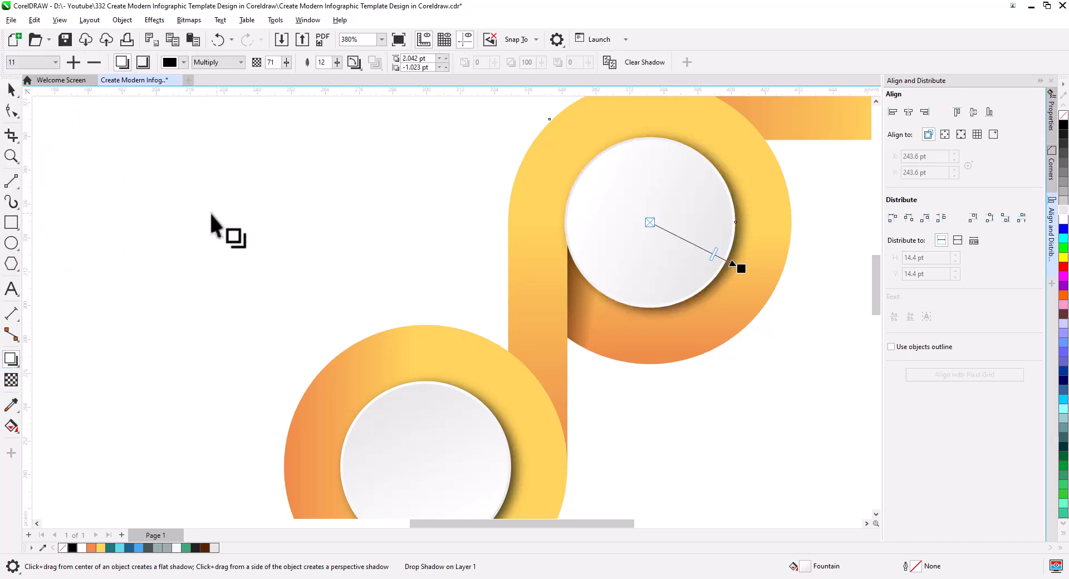
left_click(12, 91)
left_click(284, 243)
Recolour the lower vertical band's gradient to run from dark teal at its lower end to light cyan at its upper end
scroll(415, 282, "down", 2)
scroll(541, 362, "down", 2)
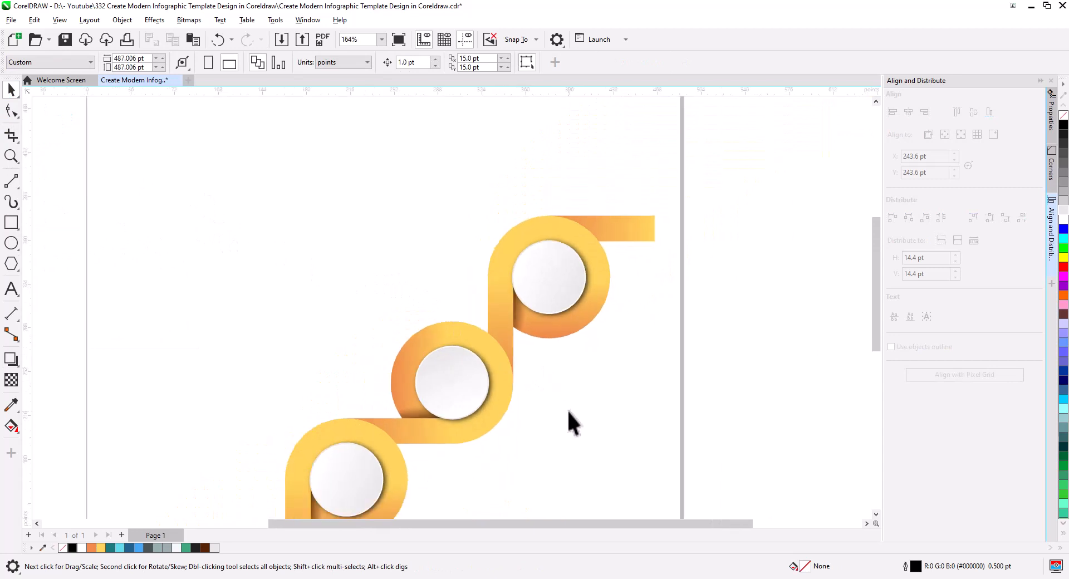
left_click_drag(567, 409, 564, 336)
scroll(563, 347, "down", 2)
left_click_drag(540, 394, 584, 348)
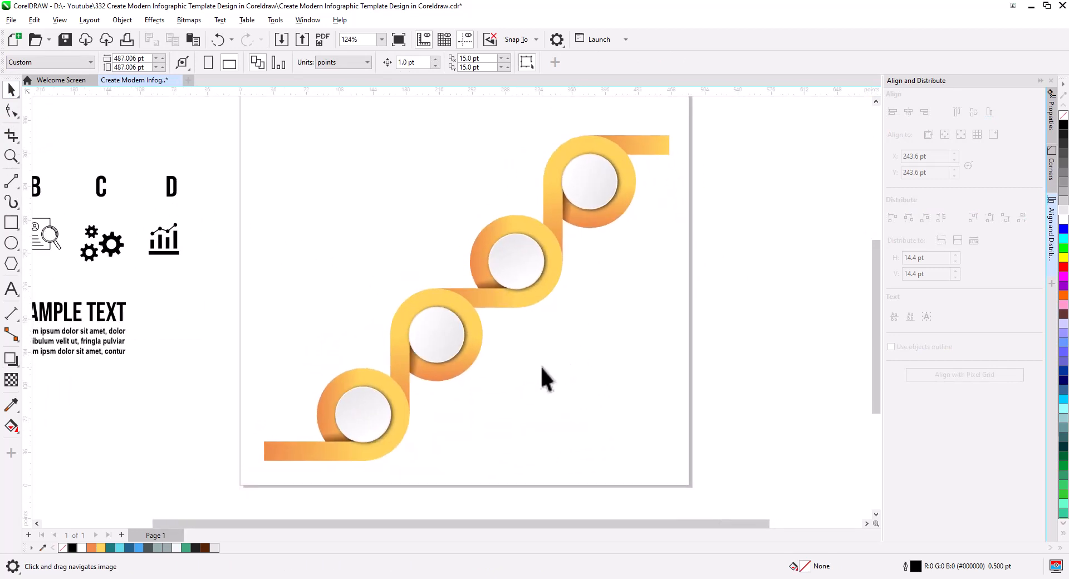
scroll(415, 406, "up", 5)
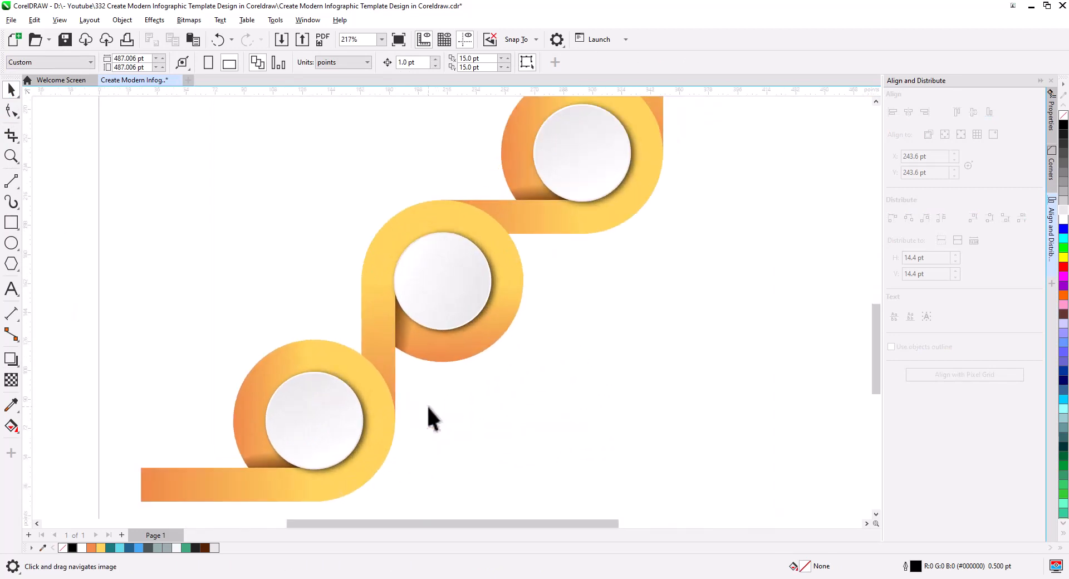
left_click(410, 398)
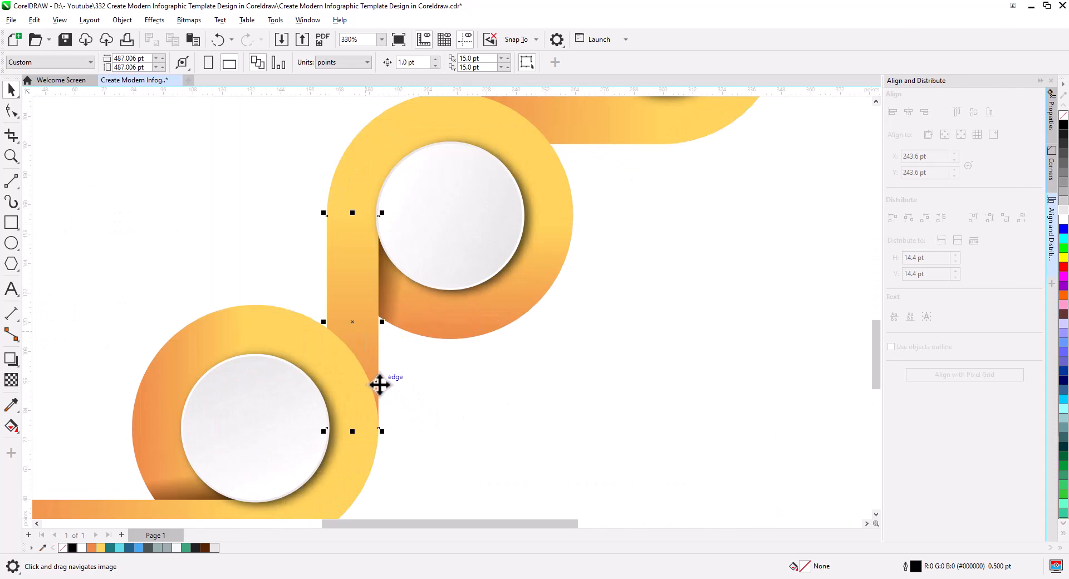
left_click(10, 426)
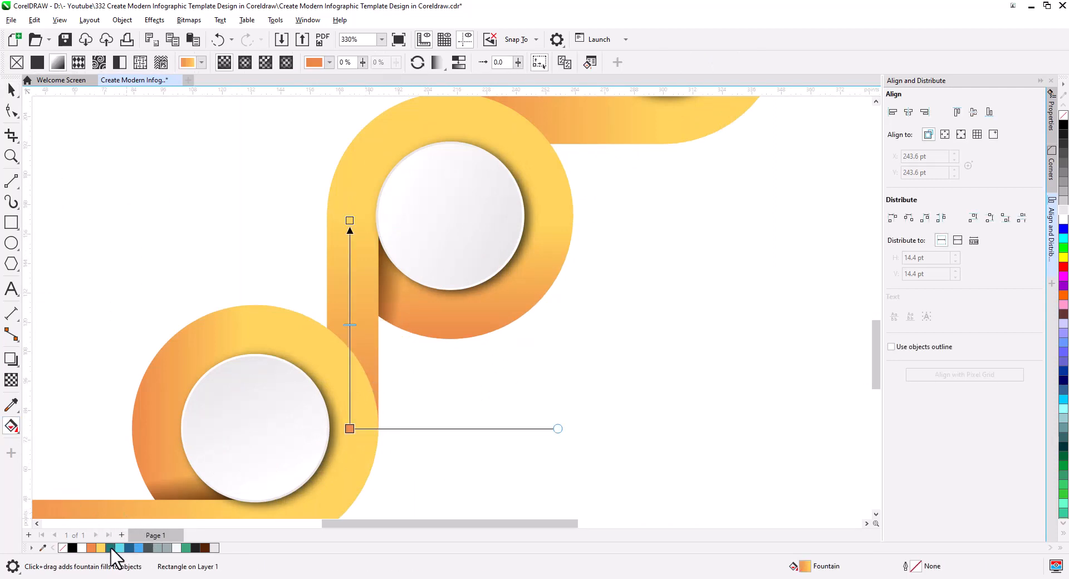
left_click_drag(110, 548, 350, 428)
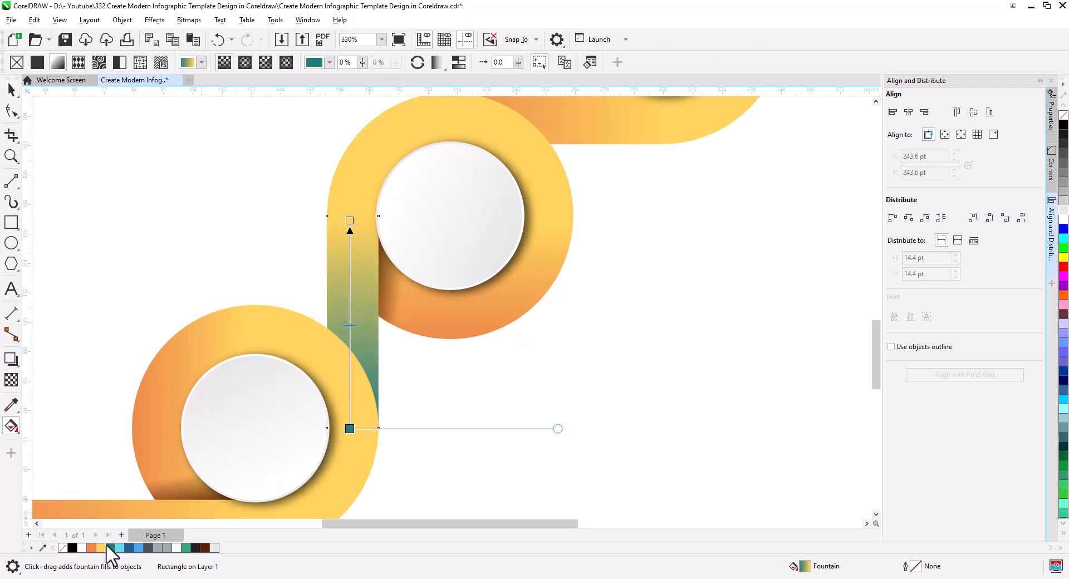
left_click_drag(350, 221, 349, 222)
Recolour the gradient of the second ring from the bottom from dark teal to light cyan
left_click(550, 239)
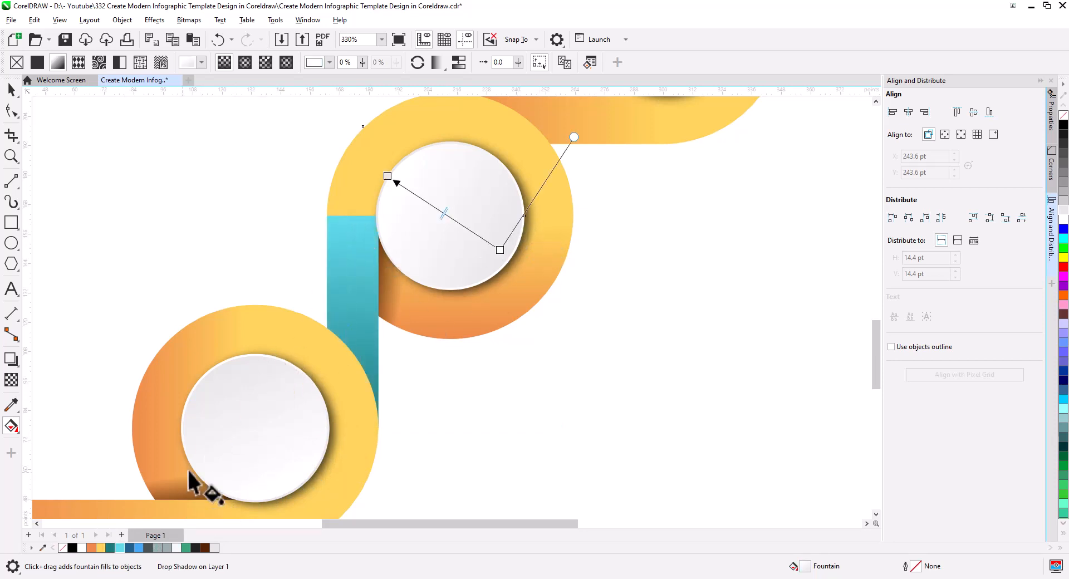
left_click(565, 228)
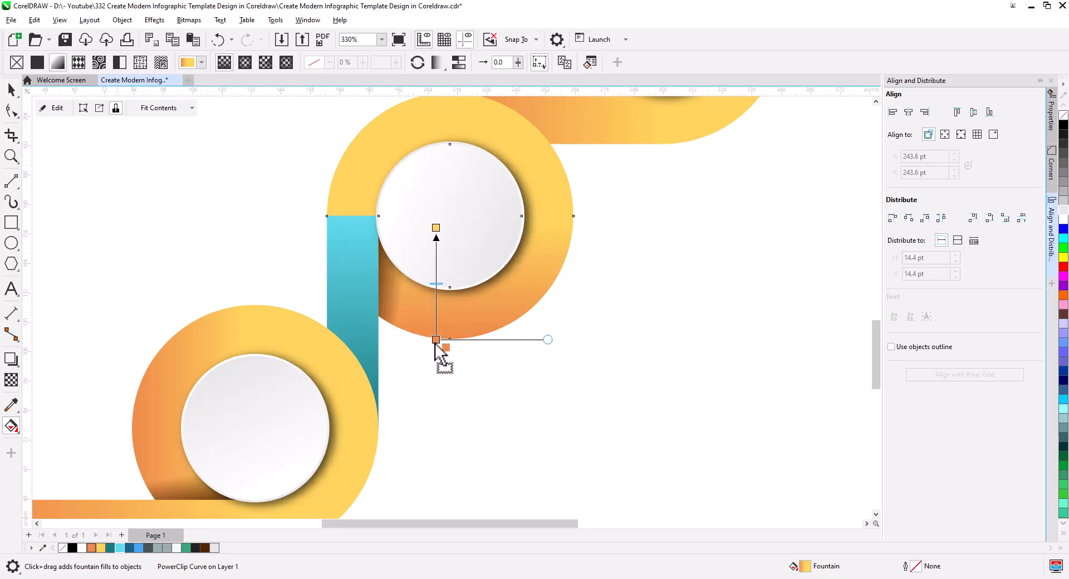
left_click_drag(113, 548, 436, 228)
left_click(11, 90)
left_click(592, 256)
Recolour the gradients of the middle horizontal band and the third ring from the bottom from dark blue to bright blue
left_click_drag(591, 256, 417, 518)
left_click(395, 385)
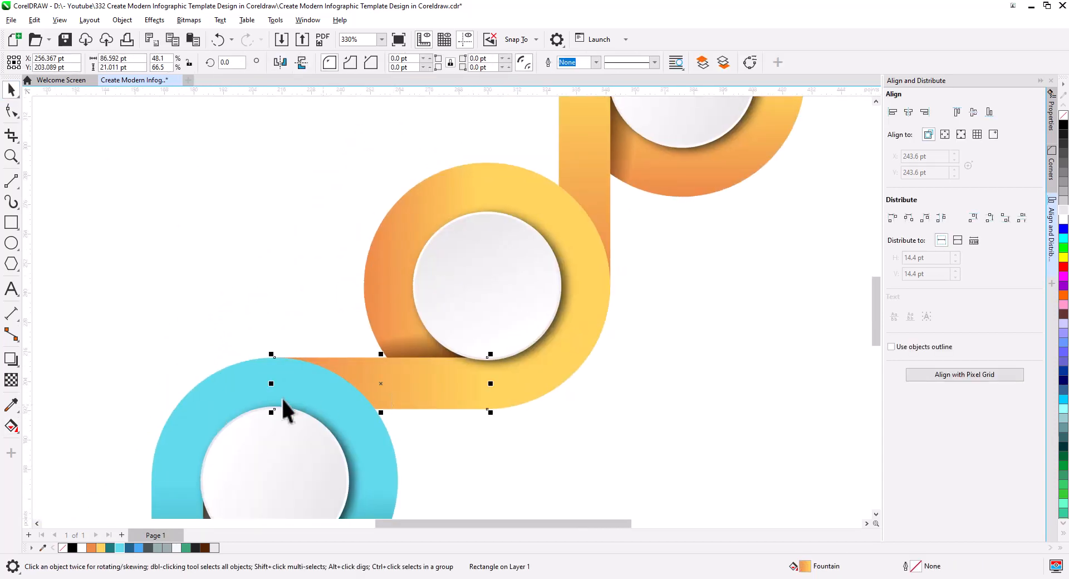
left_click(11, 425)
left_click_drag(129, 548, 483, 388)
left_click(515, 374)
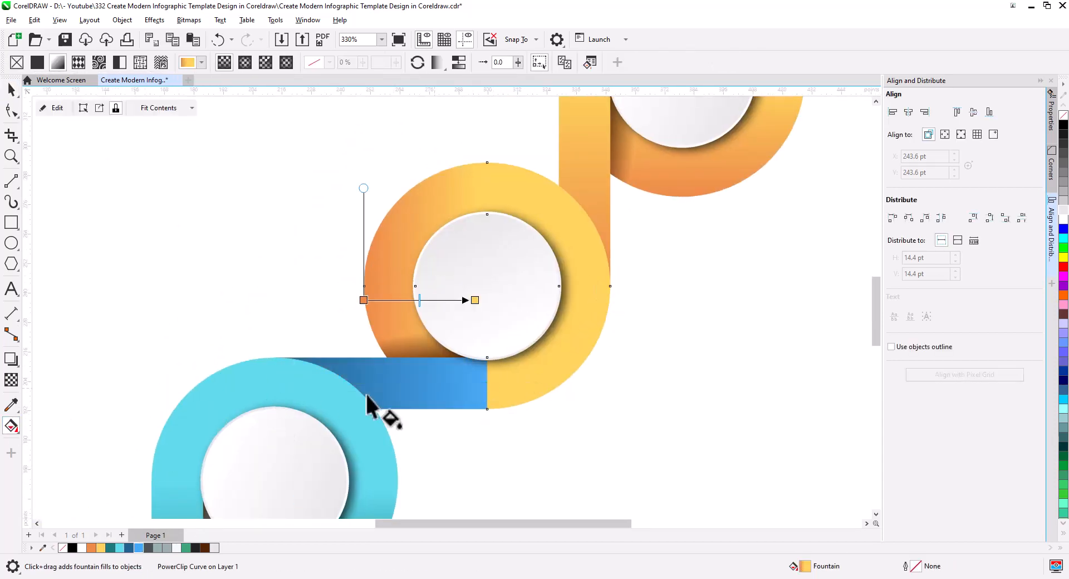
left_click_drag(129, 548, 363, 300)
left_click_drag(138, 548, 476, 302)
Recolour the gradients of the upper vertical band and the topmost ring from dark grey to light grey-green
left_click_drag(607, 165, 409, 352)
left_click(398, 372)
left_click_drag(148, 548, 387, 268)
left_click(534, 362)
left_click(537, 371)
left_click_drag(148, 548, 471, 272)
left_click(11, 91)
left_click(494, 436)
Inside the topmost ring's PowerClip, recolour the fold shadow dark grey #485454 and darken it with black to #272D2D
scroll(494, 436, "down", 1)
left_click_drag(494, 436, 546, 355)
left_click(496, 285)
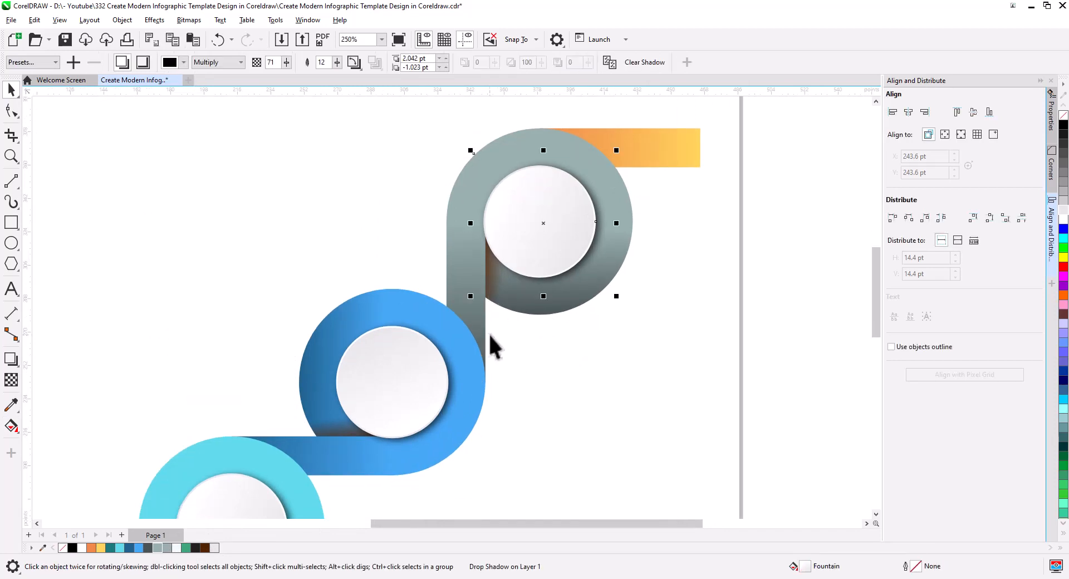
left_click(490, 334)
left_click(494, 295)
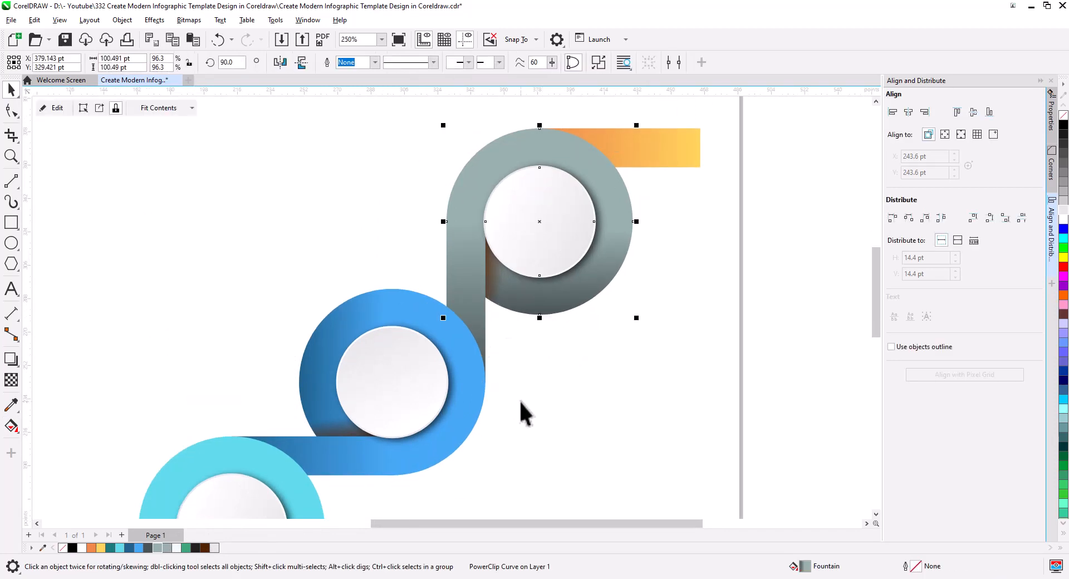
left_click(56, 109)
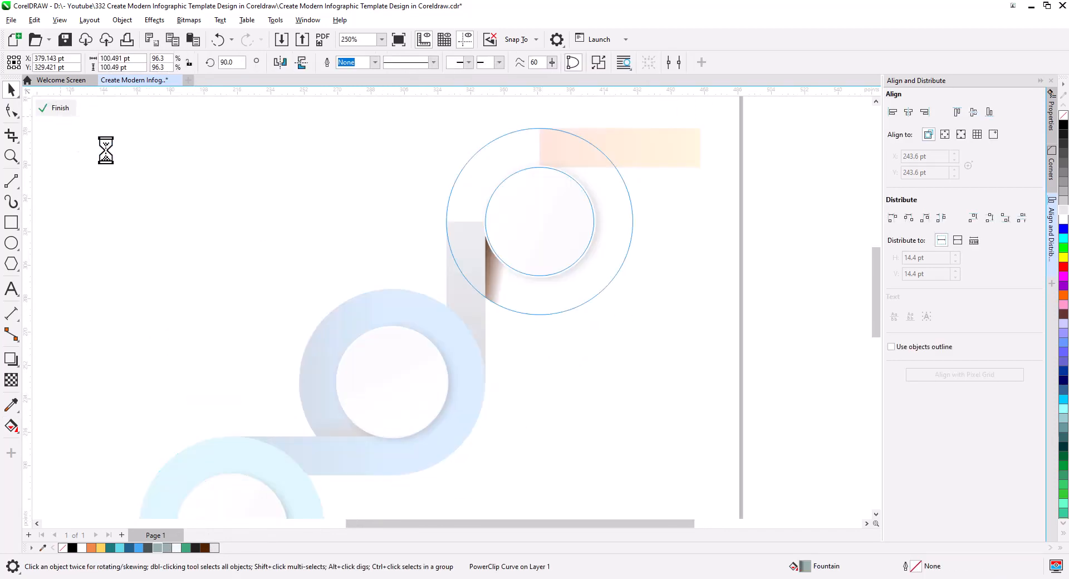
left_click(484, 319)
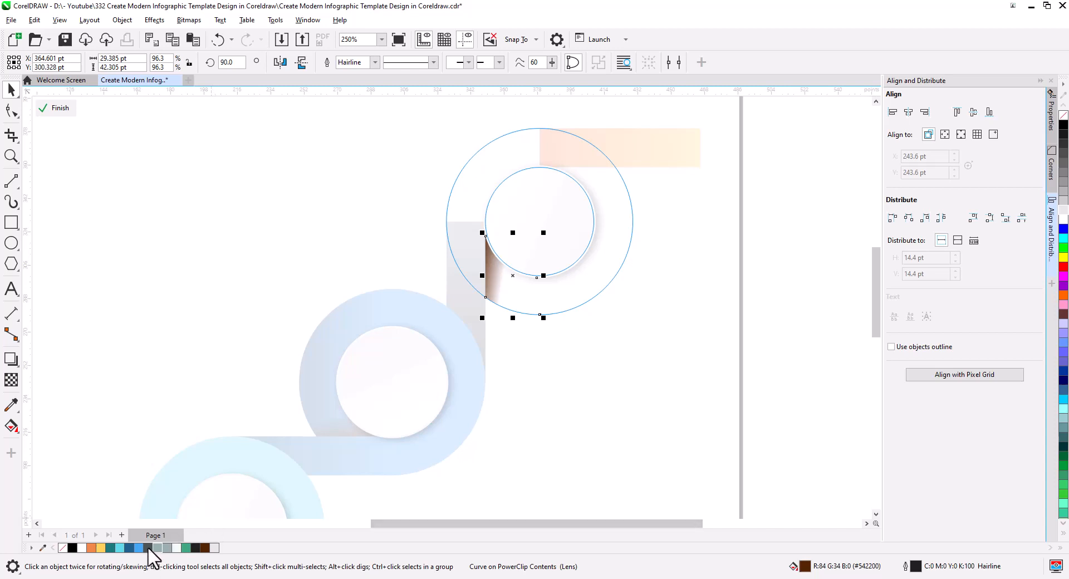
left_click(149, 548)
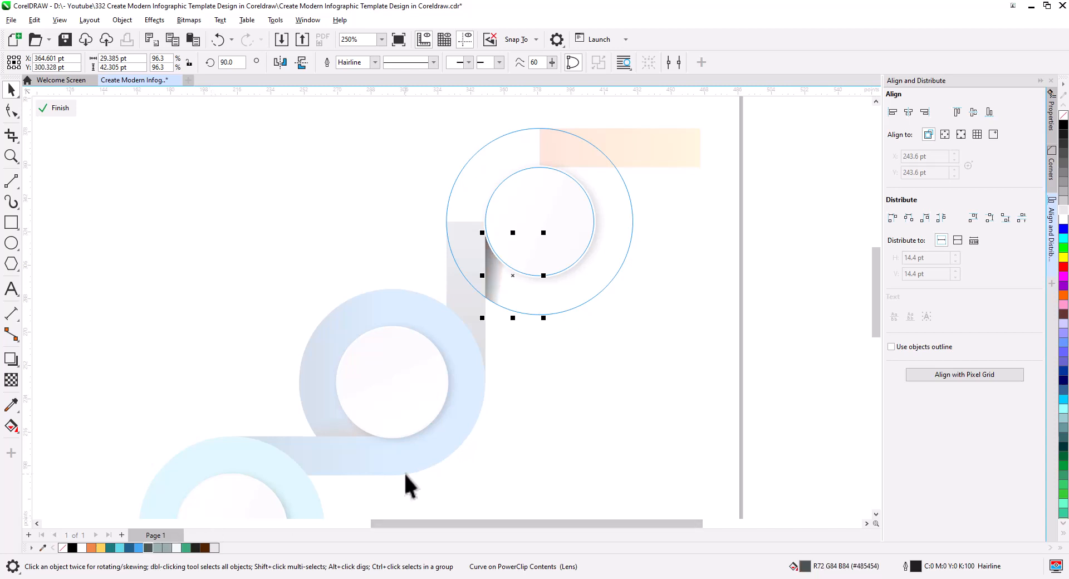
left_click(1063, 126, "ctrl")
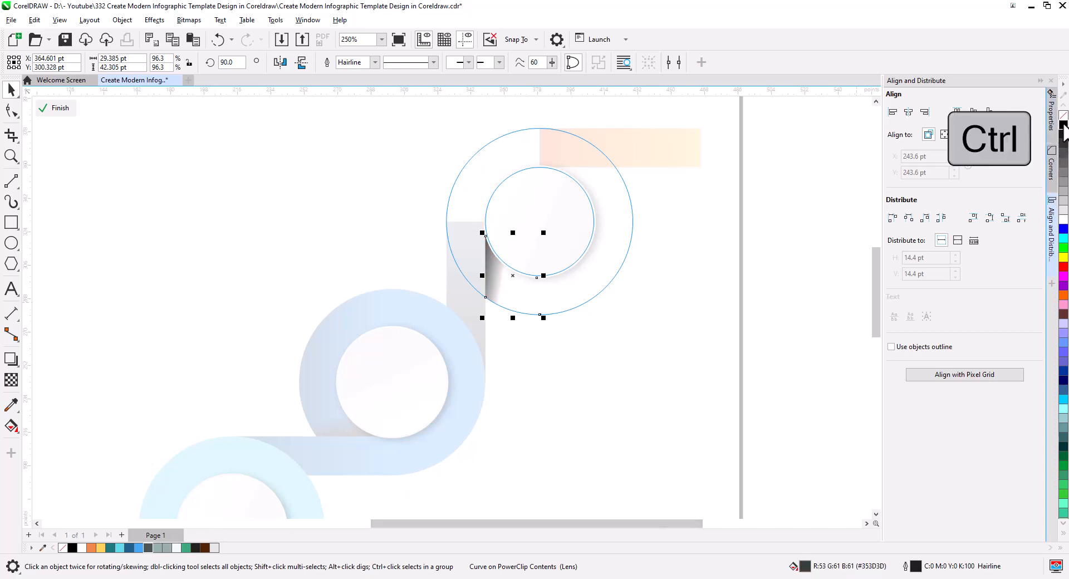
left_click(1064, 125, "ctrl")
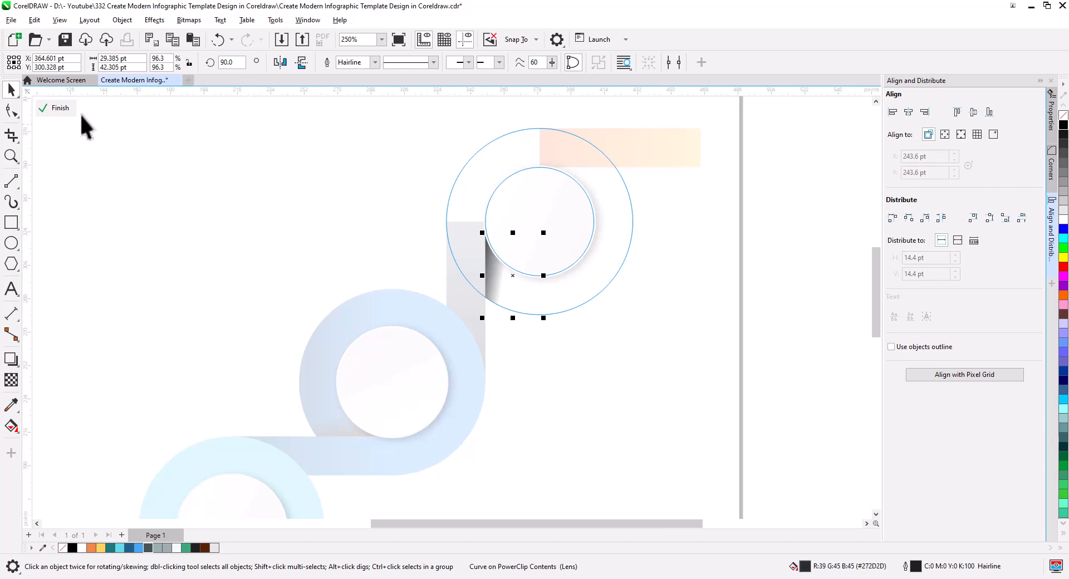
left_click(60, 108)
left_click(536, 385)
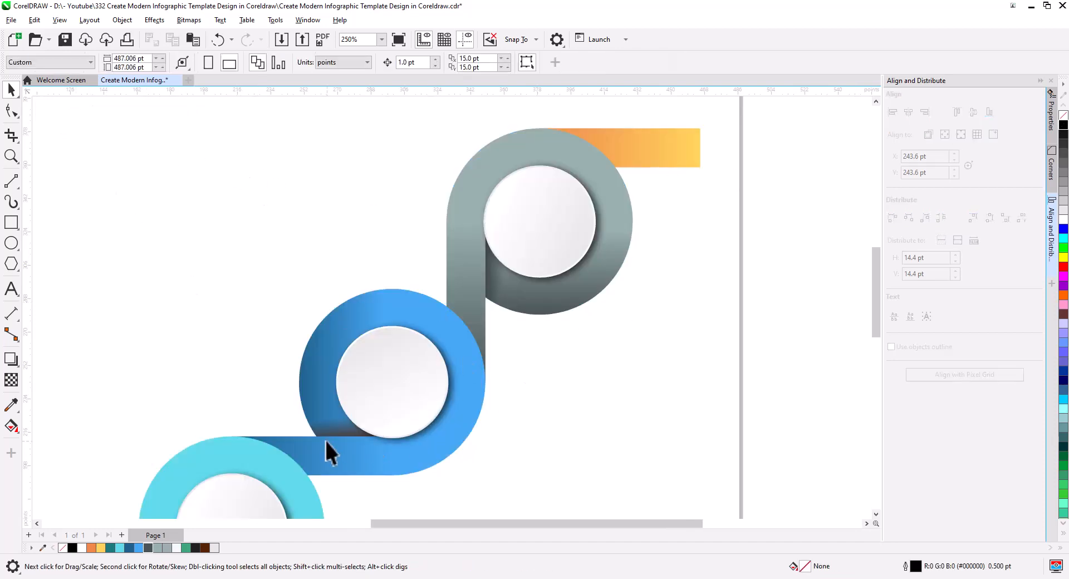
Inside the blue ring's PowerClip, recolour the fold shadow dark blue #1E618C and darken it with black to #123953
left_click(325, 439)
left_click(68, 112)
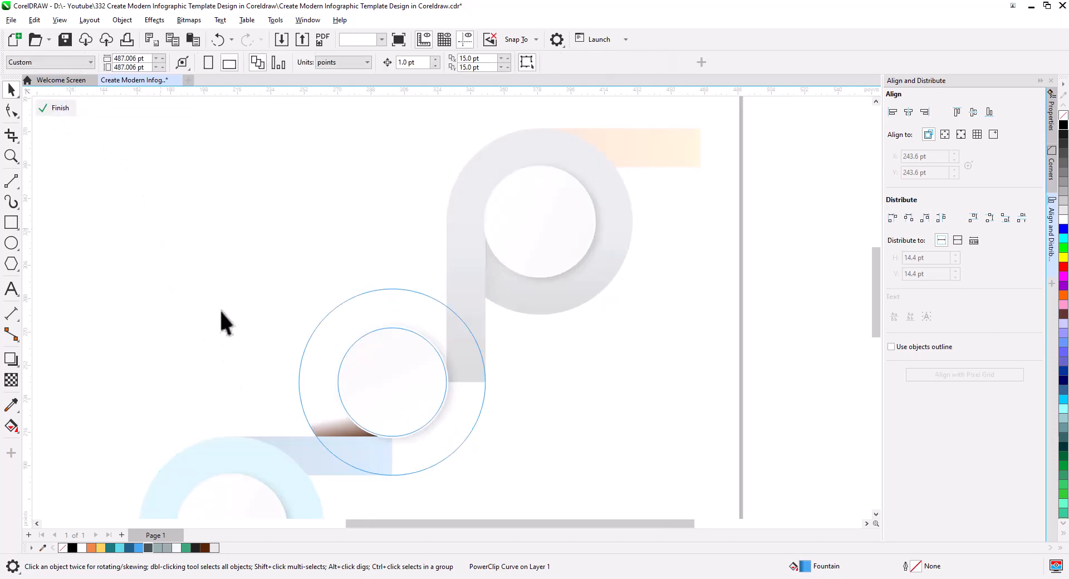
left_click(339, 426)
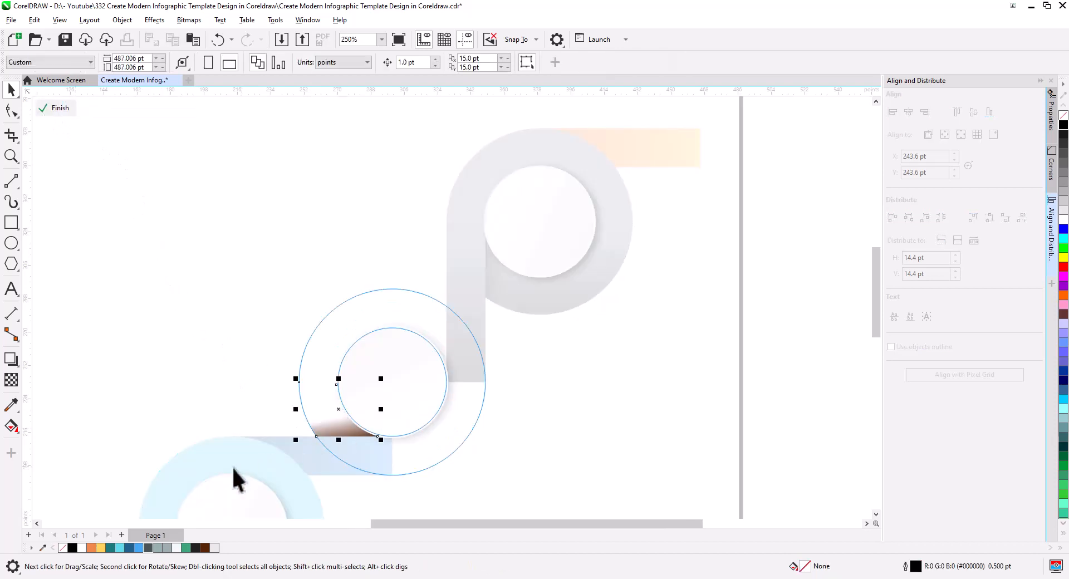
left_click(129, 548)
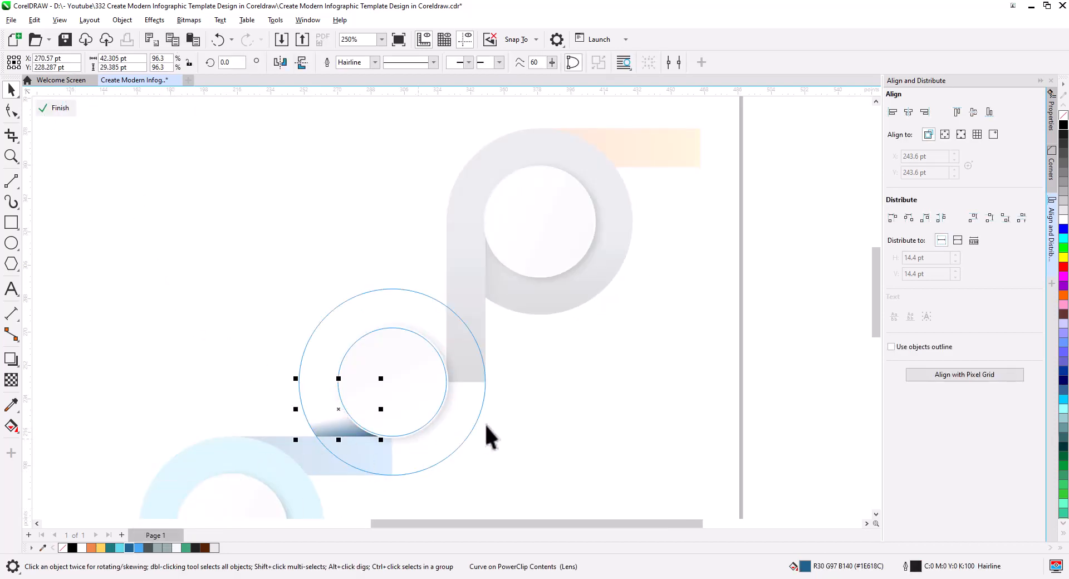
key("ctrl")
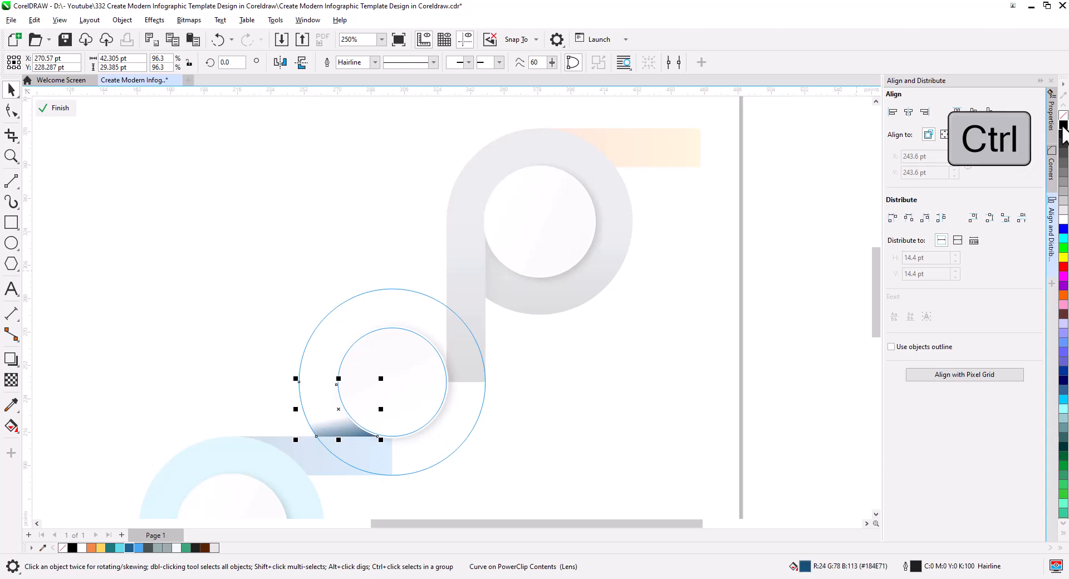
left_click(1062, 126, "ctrl")
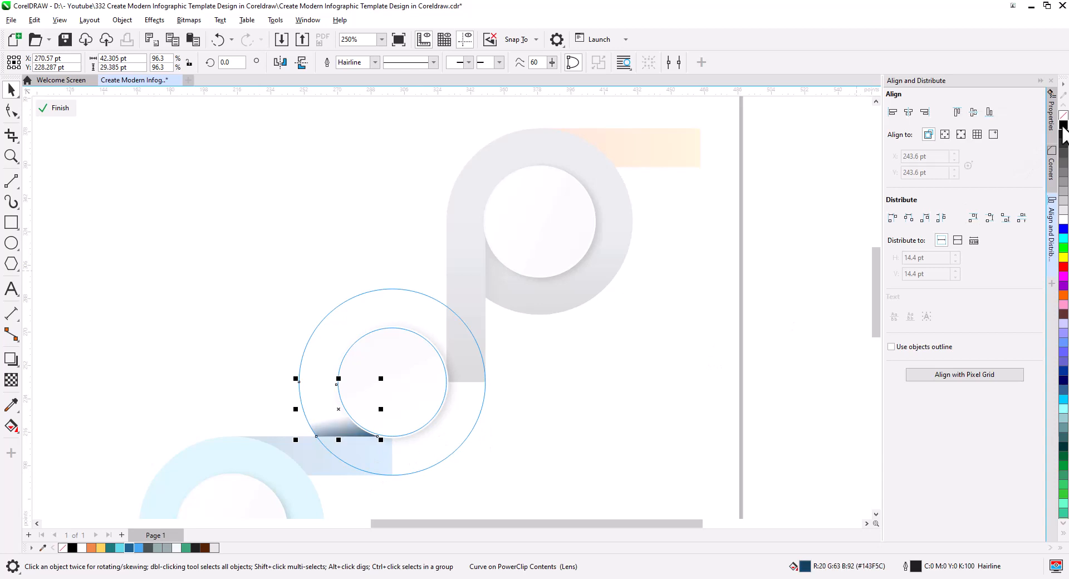
left_click(54, 108)
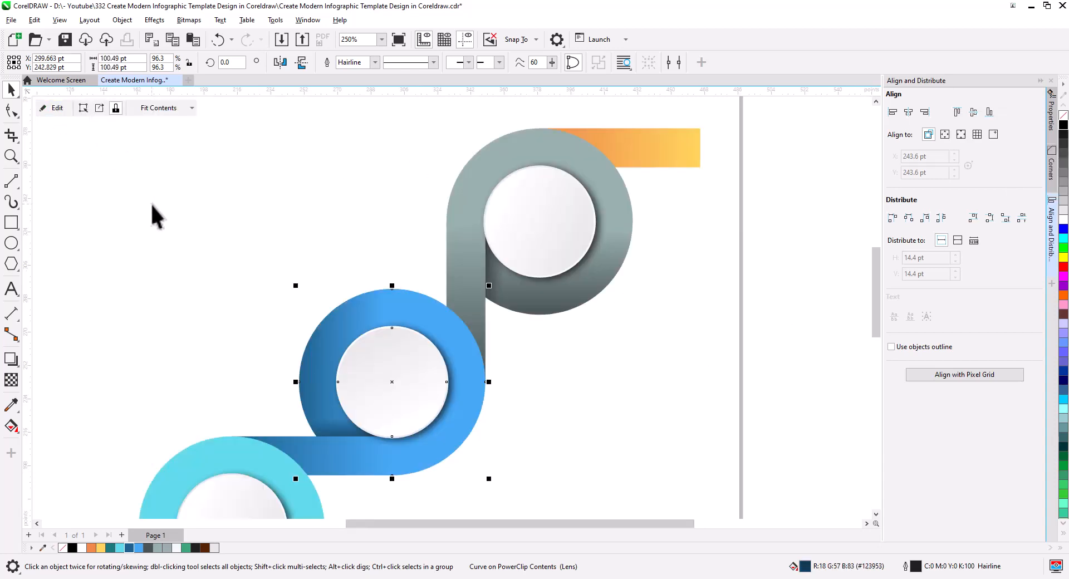
left_click(522, 467)
Inside the cyan ring's PowerClip, recolour the brown fold shadow dark teal
left_click_drag(523, 467, 618, 266)
scroll(294, 439, "up", 1)
left_click(293, 398)
left_click(52, 108)
left_click(253, 384)
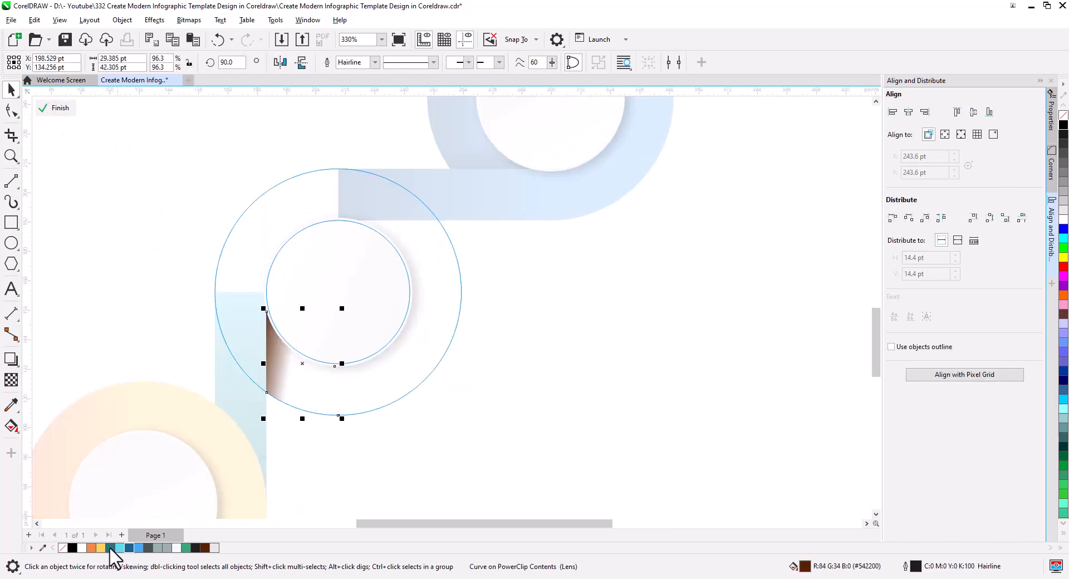
left_click(111, 547)
left_click(54, 108)
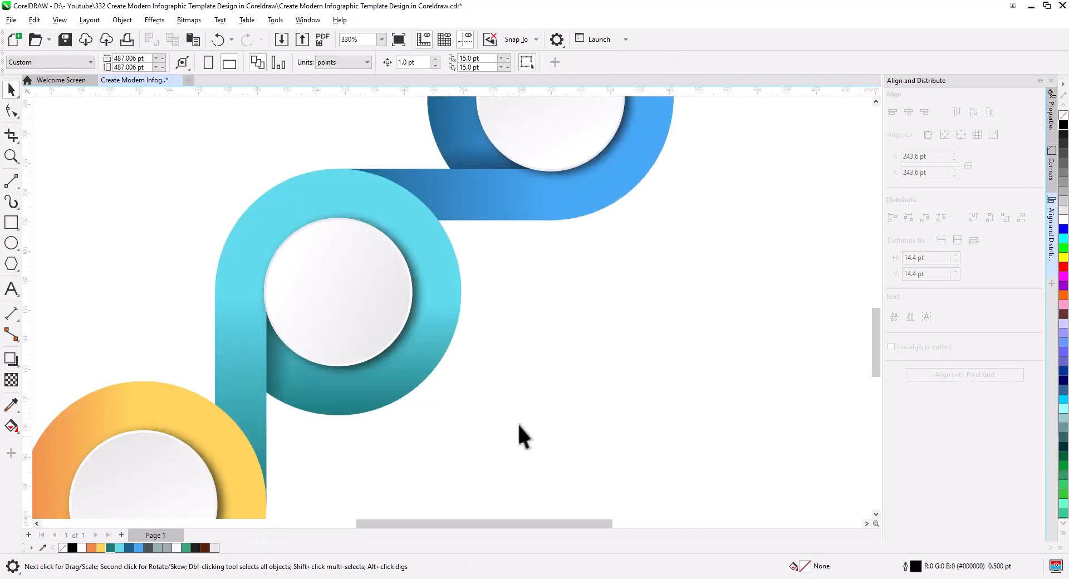
Copy only the fill of the grey upper vertical band to the topmost horizontal band using Copy Properties
scroll(516, 422, "down", 3)
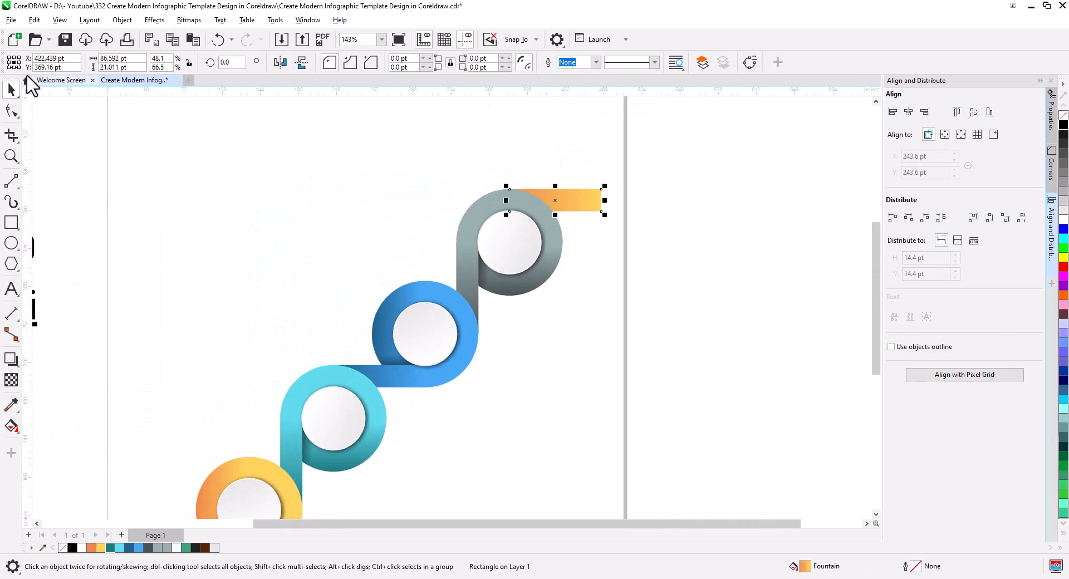
left_click(34, 21)
left_click(72, 129)
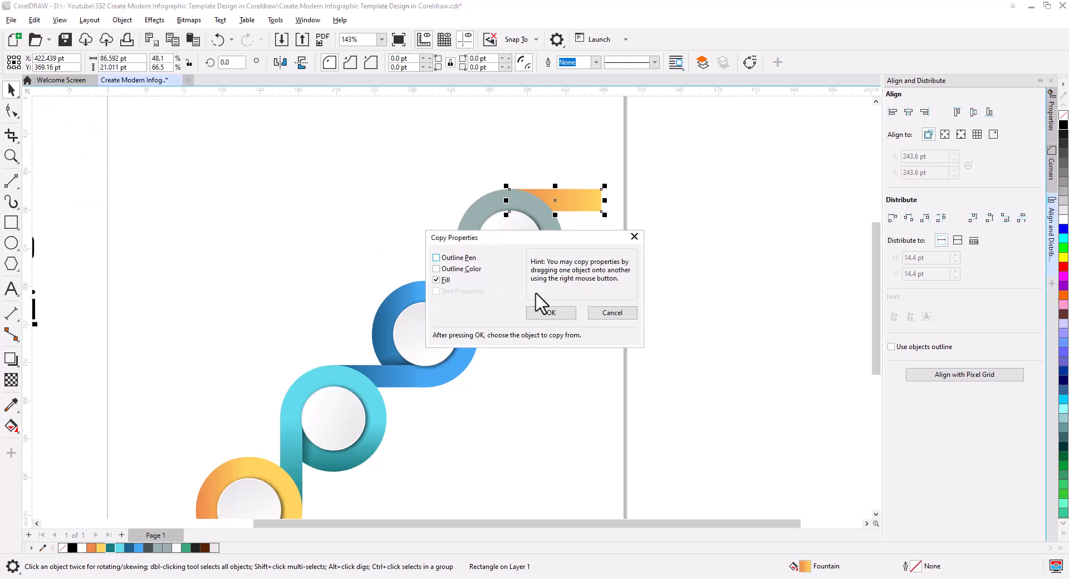
left_click(548, 312)
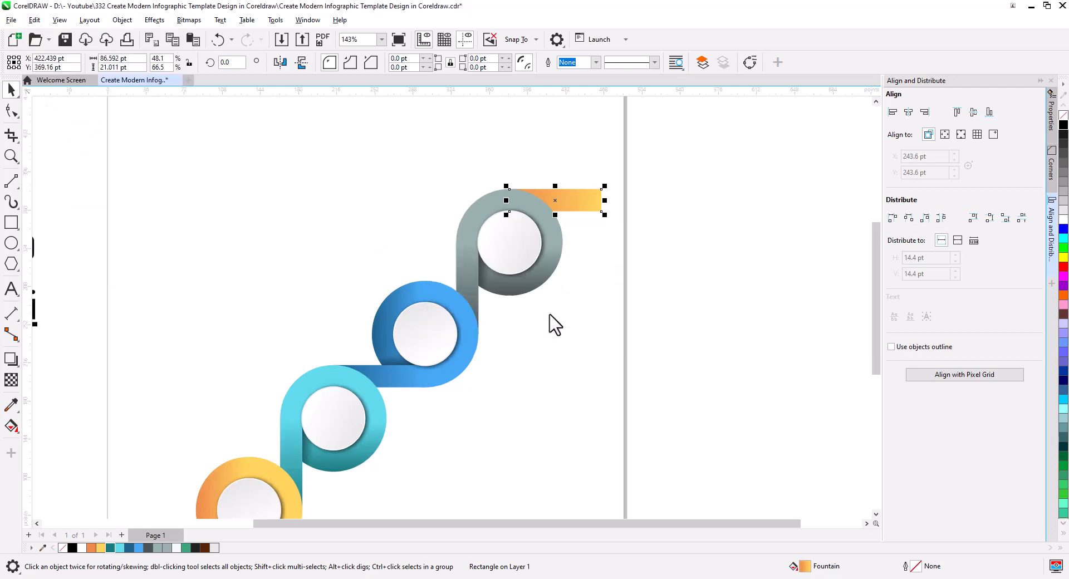
left_click(463, 277)
left_click(586, 253)
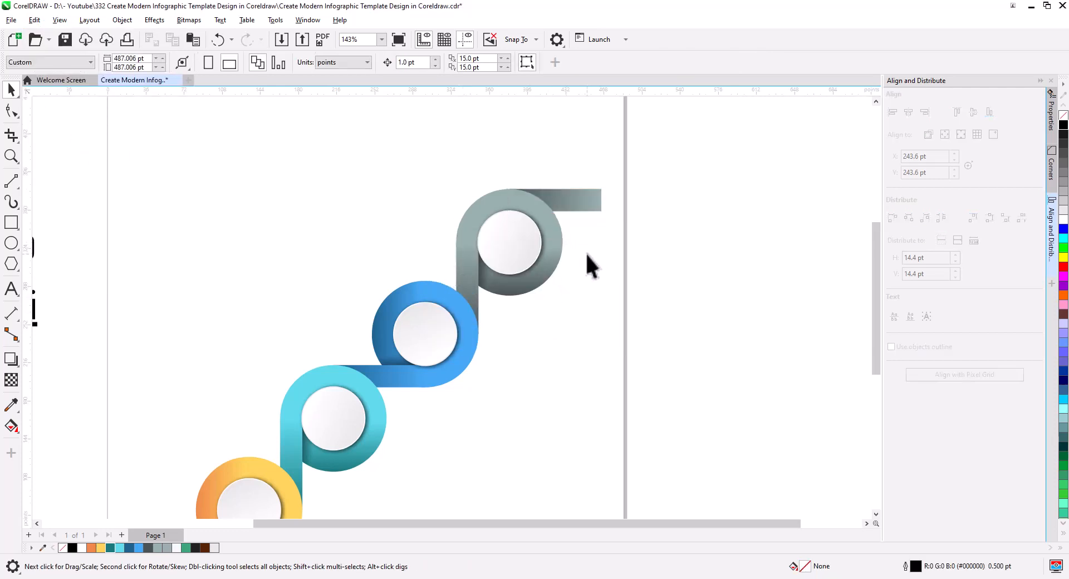
left_click_drag(563, 300, 571, 292)
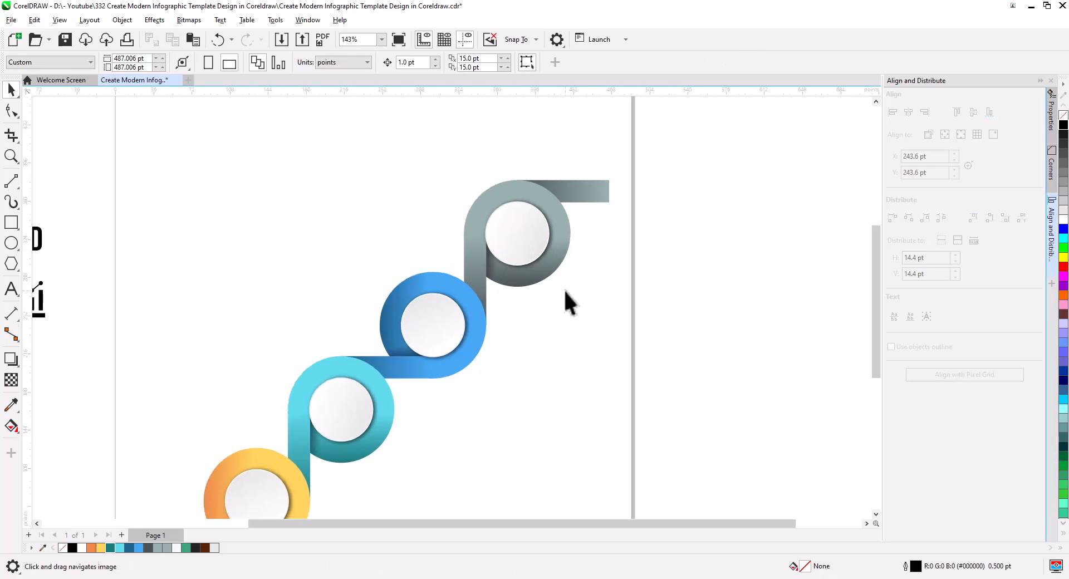
scroll(574, 285, "down", 2)
left_click_drag(552, 360, 575, 291)
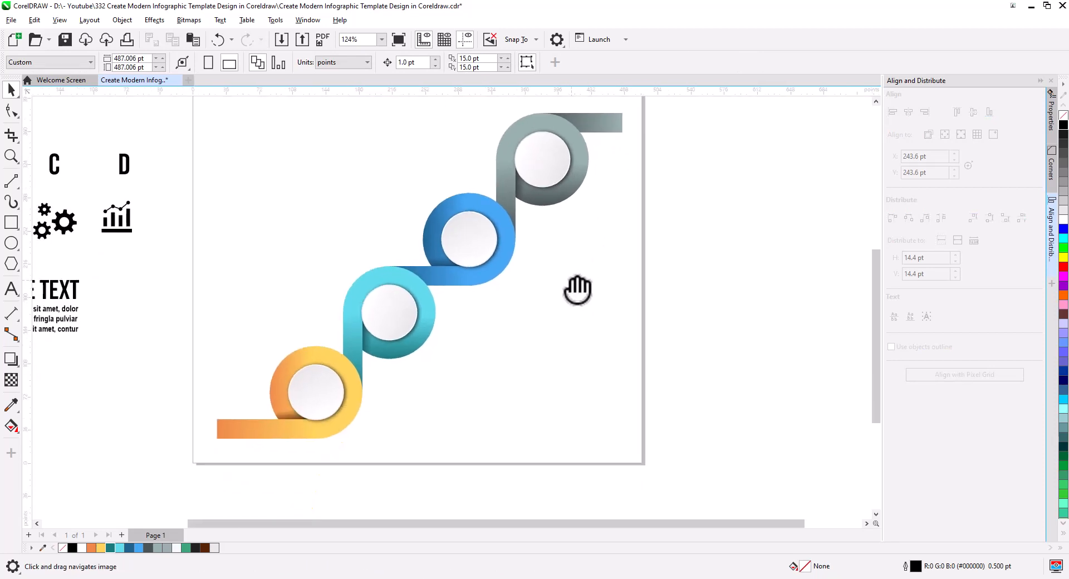
Group all the ring, band and inner circle objects and centre the group on the page
scroll(565, 296, "down", 1)
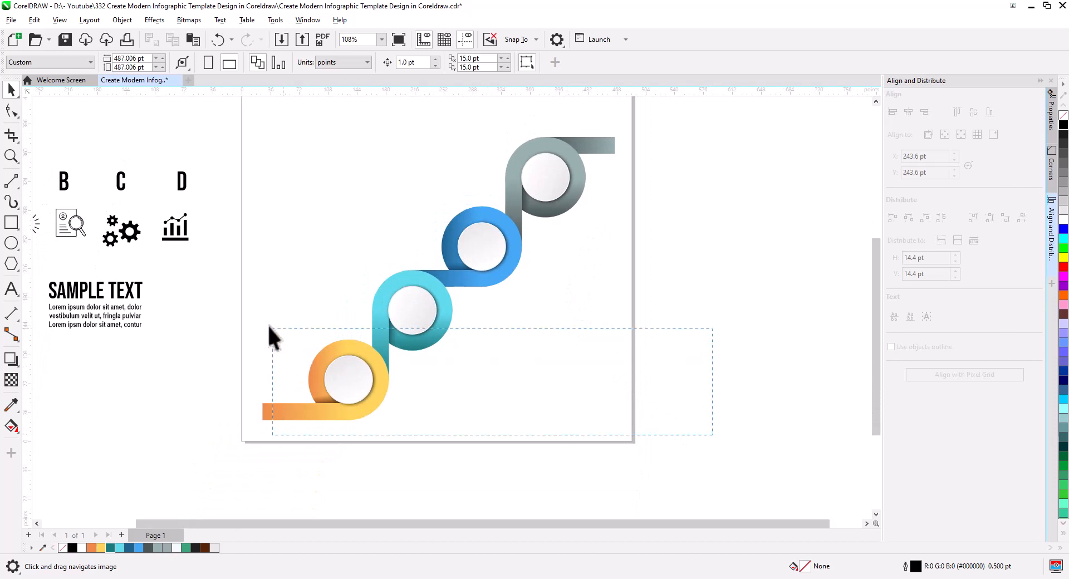
left_click_drag(269, 326, 222, 132)
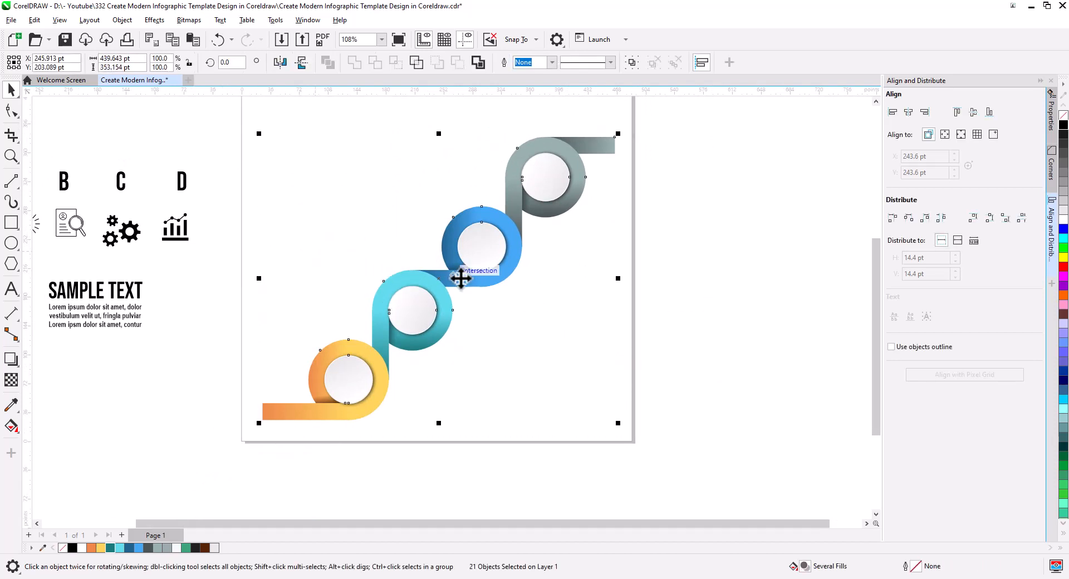
right_click(482, 277)
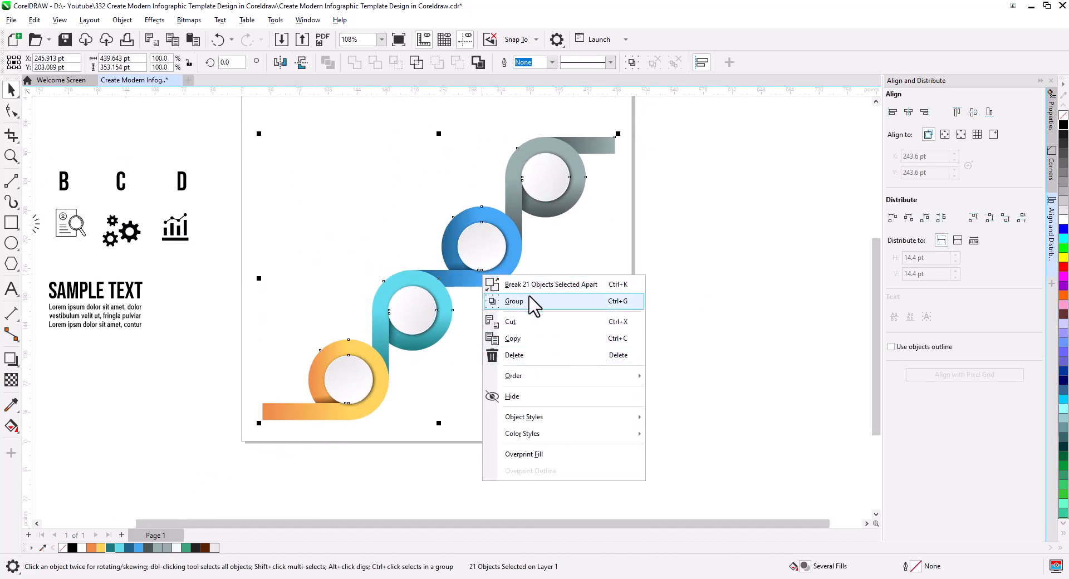
left_click(514, 301)
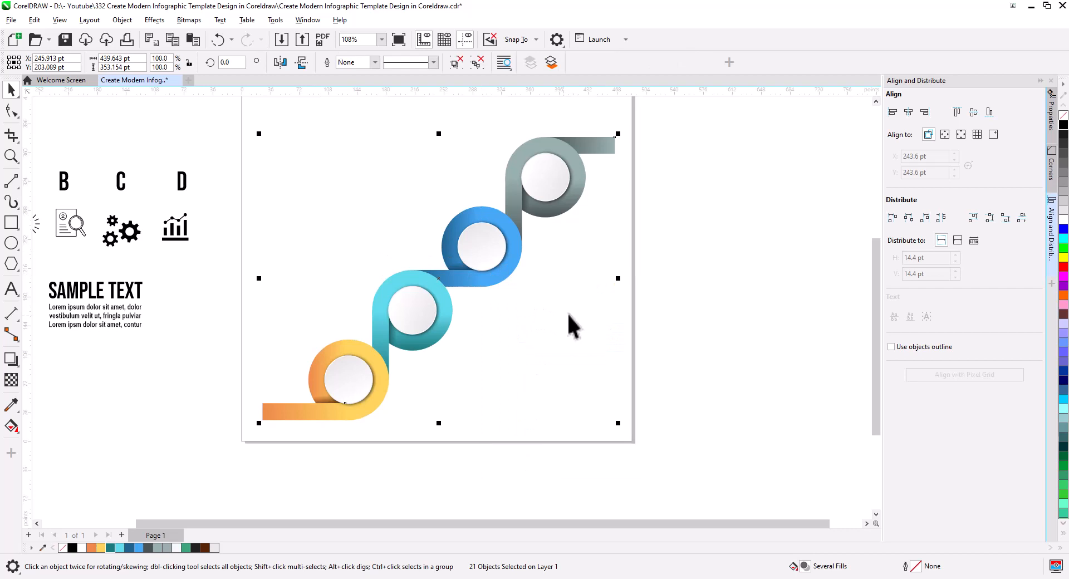
key("p")
left_click(658, 291)
left_click_drag(574, 286, 566, 353)
left_click(523, 326)
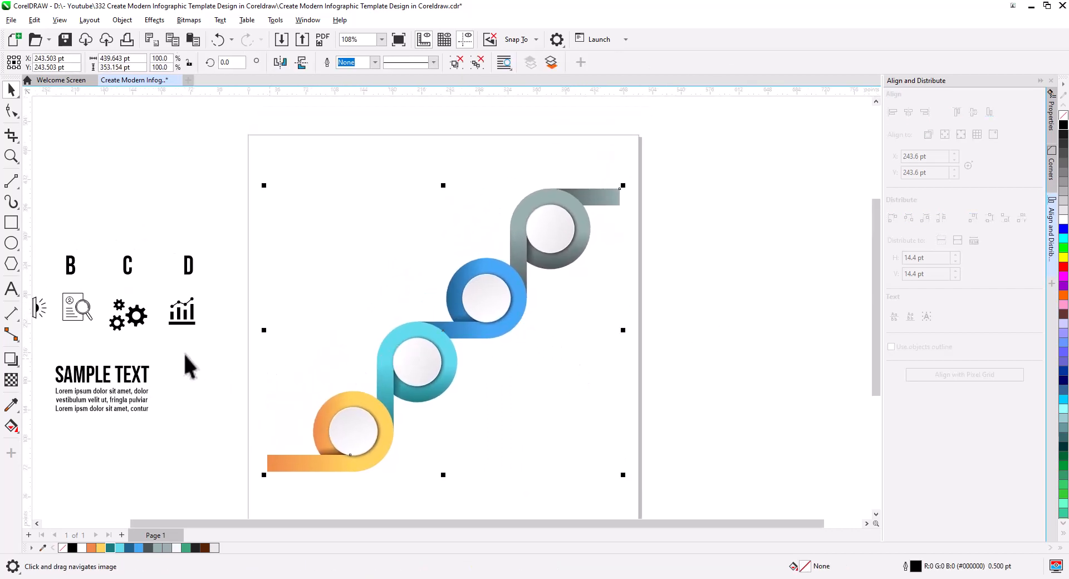
Apply drop shadow preset 11 to the grouped rings and set its feathering to 10
left_click(11, 361)
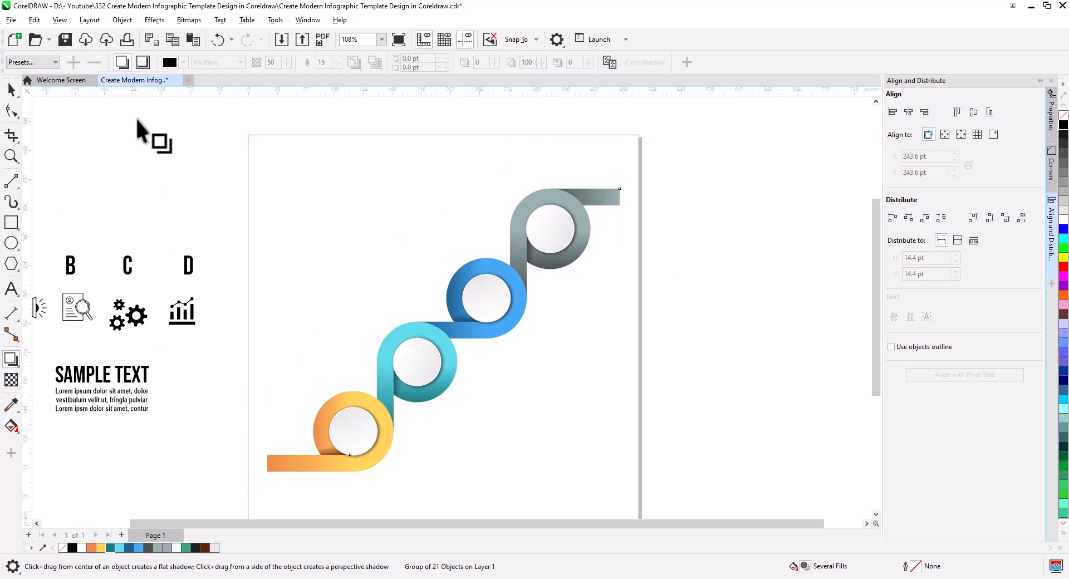
left_click(53, 62)
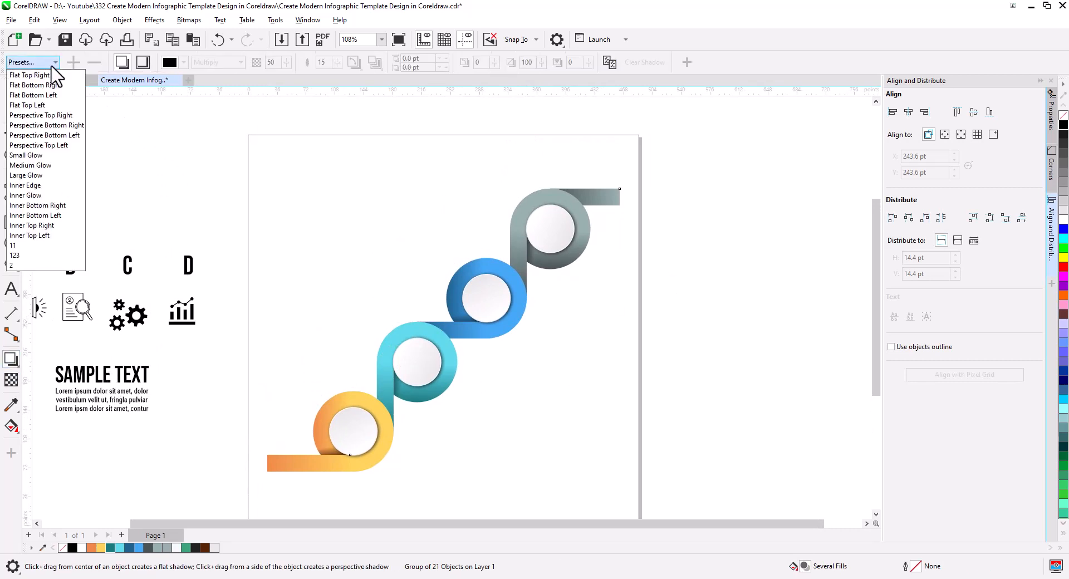
left_click(17, 246)
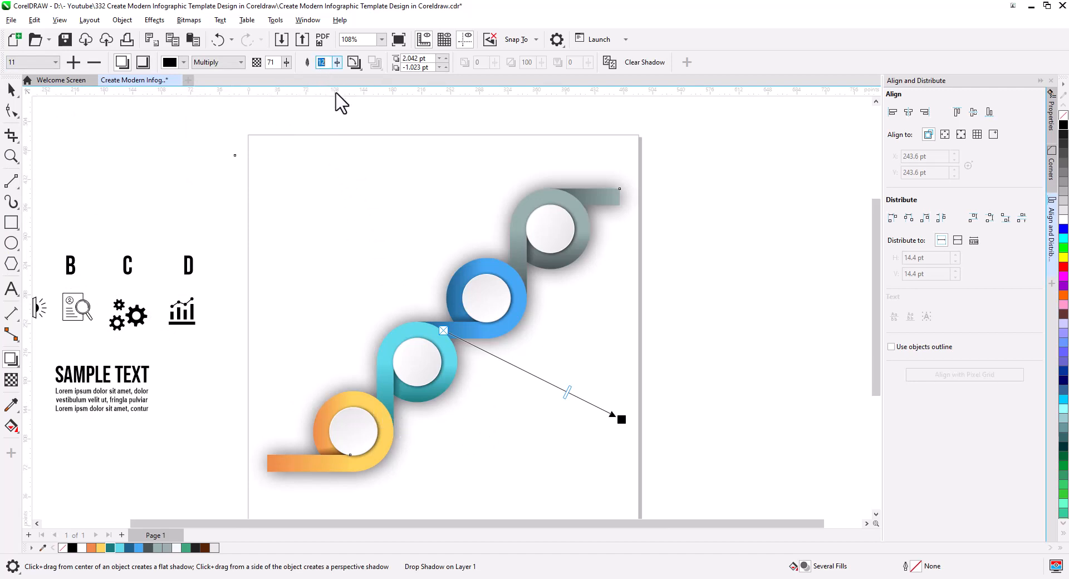
key("Return")
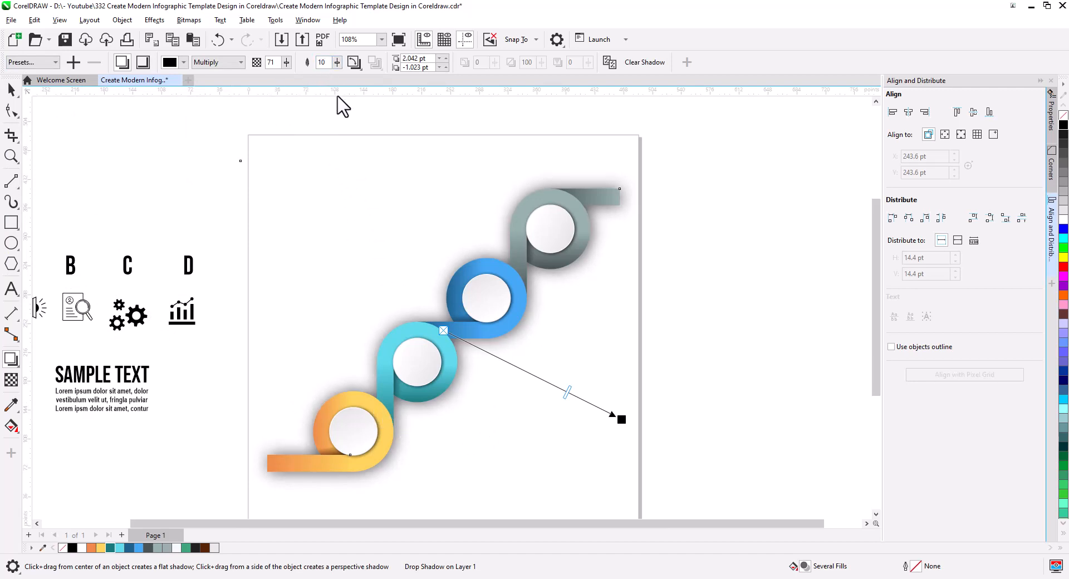
Offset the group's drop shadow to about 9.2 pt and -7.5 pt, with feathering 8 and opacity 55
left_click_drag(622, 420, 624, 478)
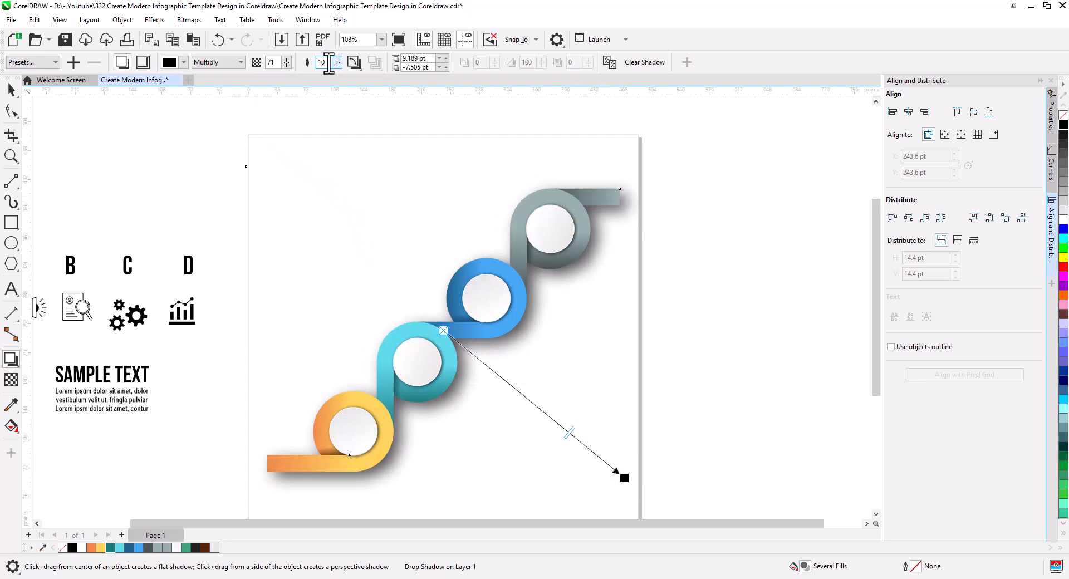
type("8")
key("Return")
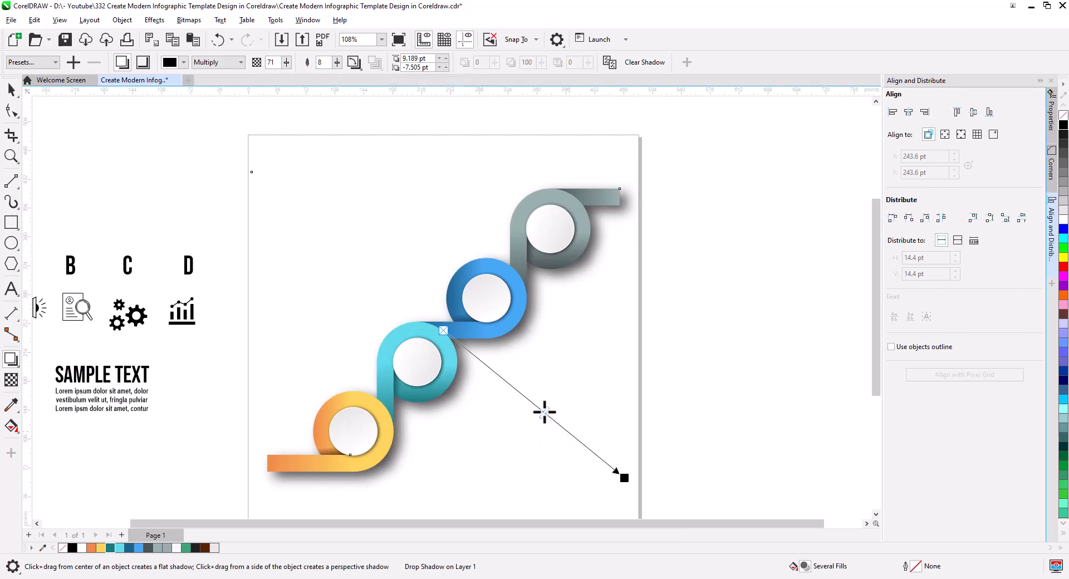
left_click_drag(544, 412, 543, 418)
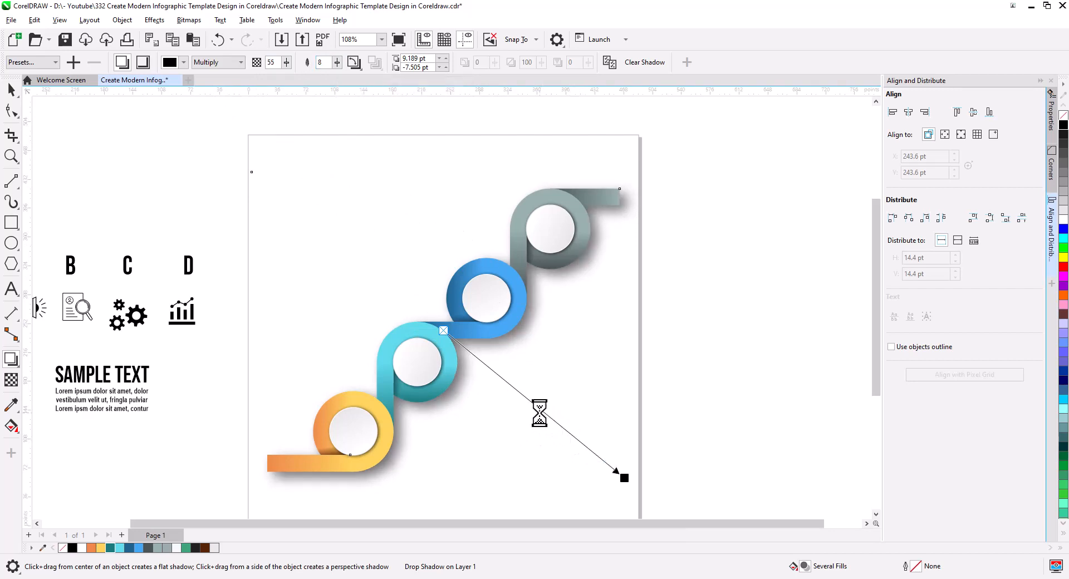
left_click(12, 89)
left_click(243, 214)
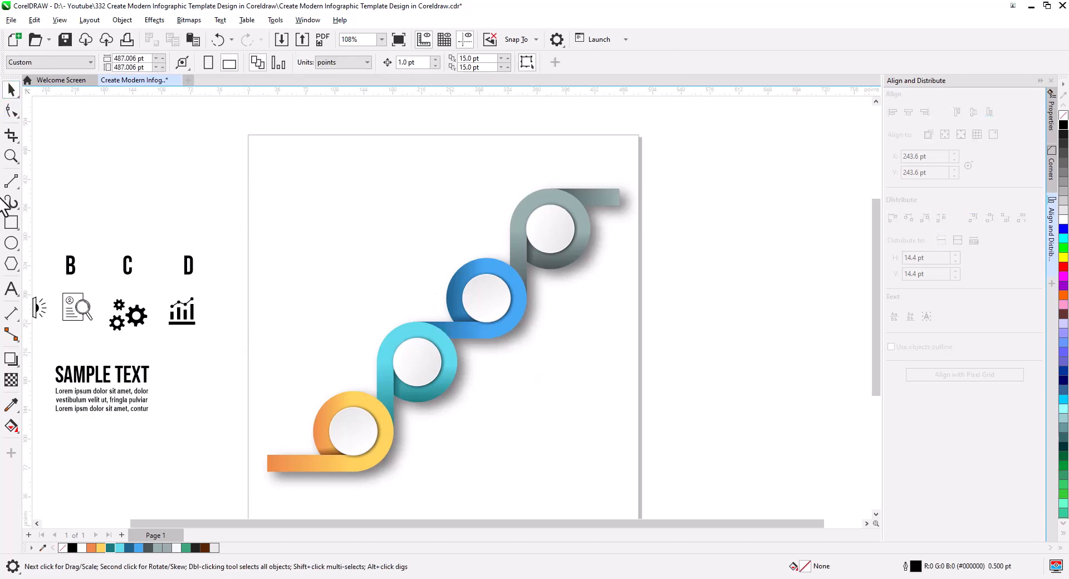
Create a page-sized background rectangle behind the ring group
double_click(12, 223)
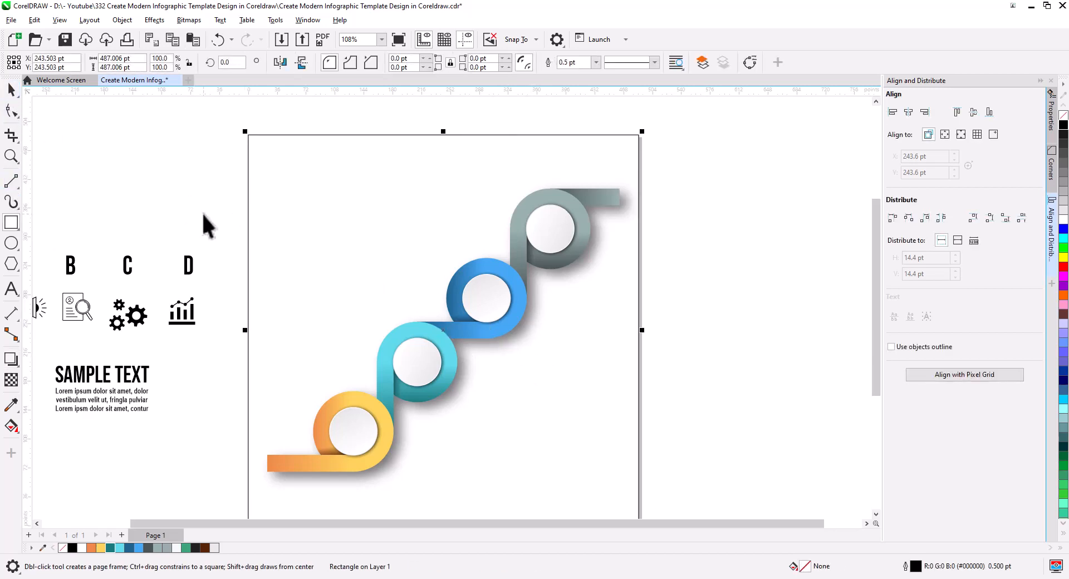
key("space")
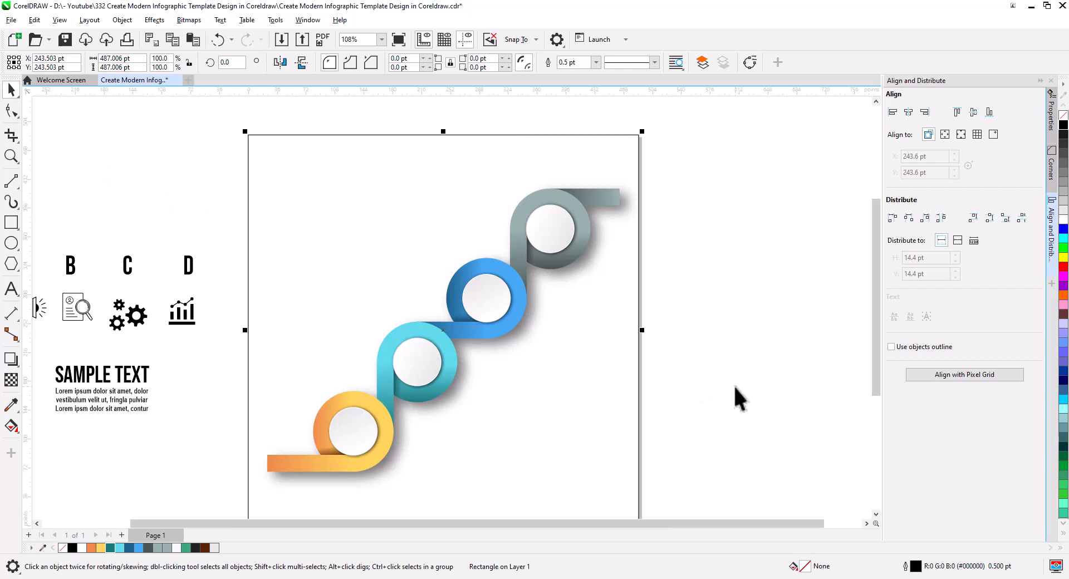
left_click(735, 398)
Break the drop shadow apart from the ring group and PowerClip it inside the page-sized rectangle
right_click(522, 336)
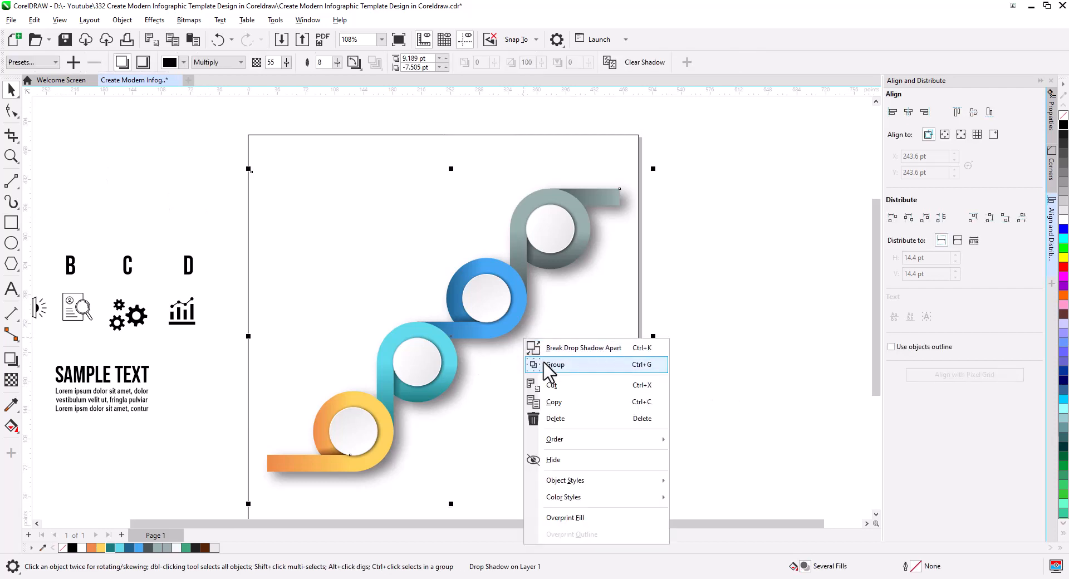
left_click(743, 368)
left_click(516, 329)
right_click(517, 330)
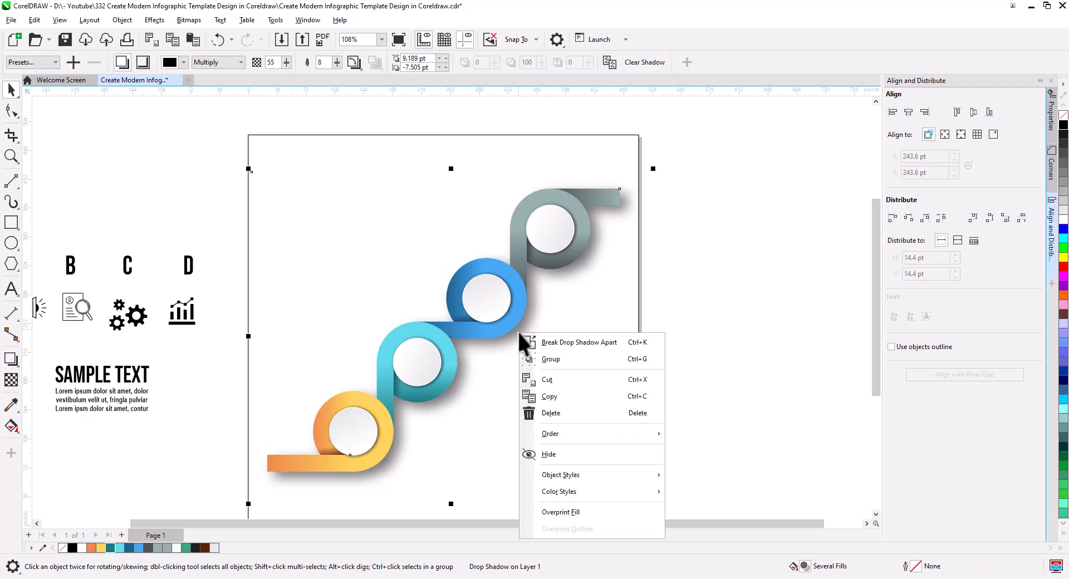
left_click(562, 343)
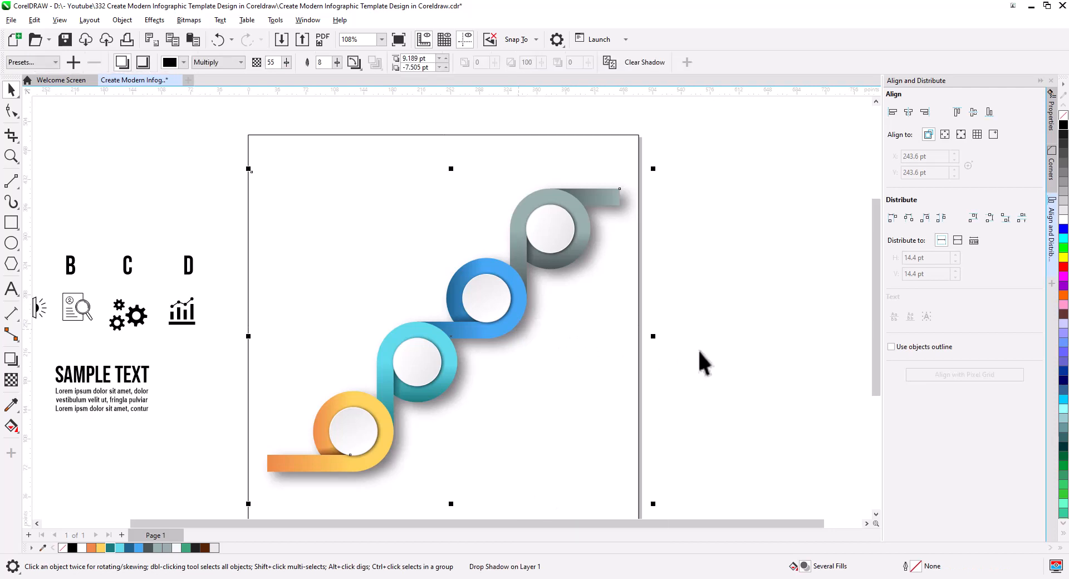
right_click(522, 337)
left_click(594, 326)
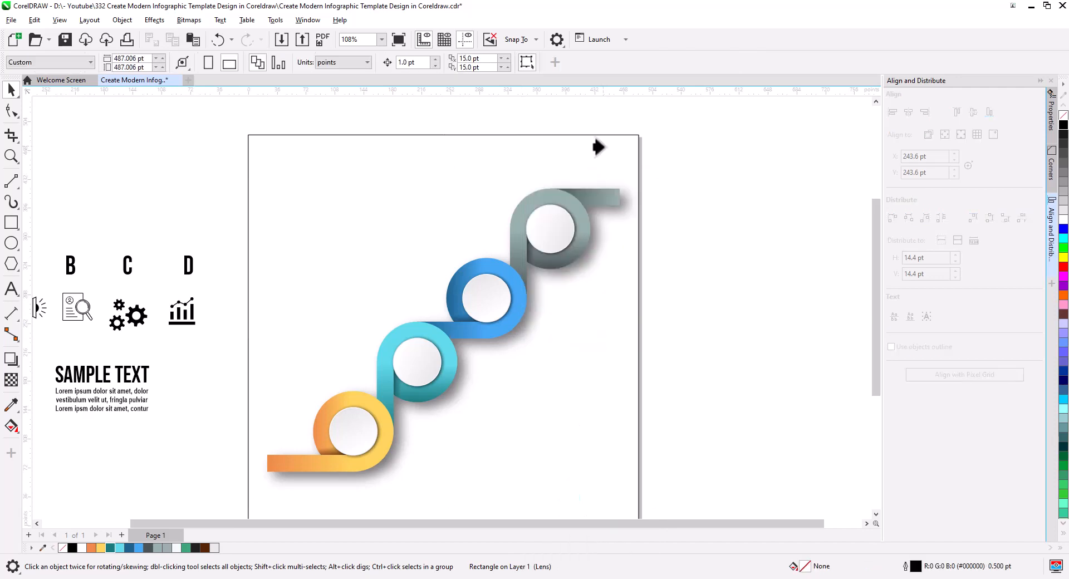
left_click(596, 147)
left_click(694, 279)
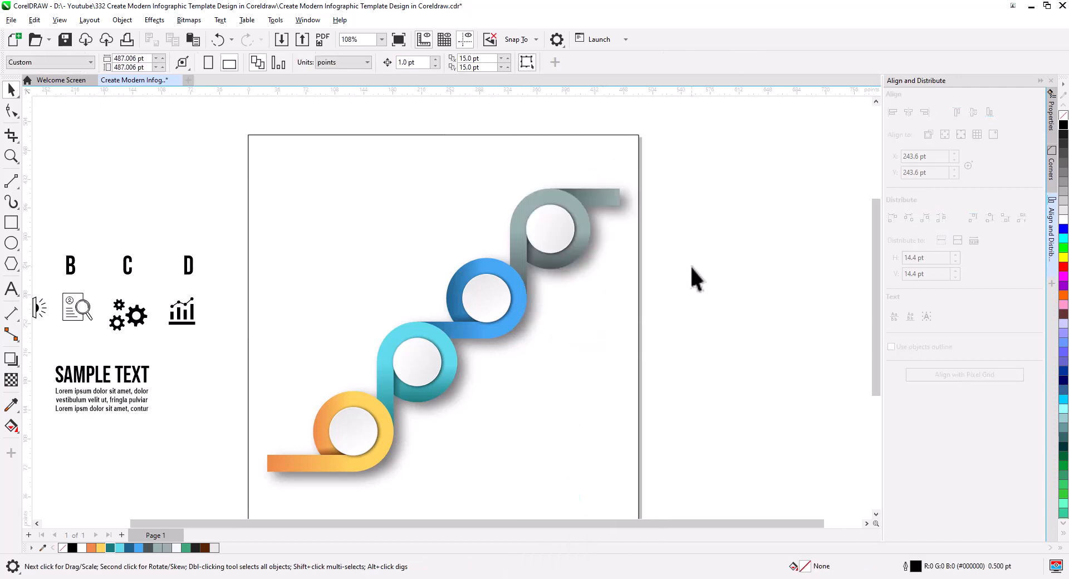
Fill the page rectangle with a diagonal gradient from grey #9BADAD at the lower right to bluish white, and remove its outline
left_click(616, 148)
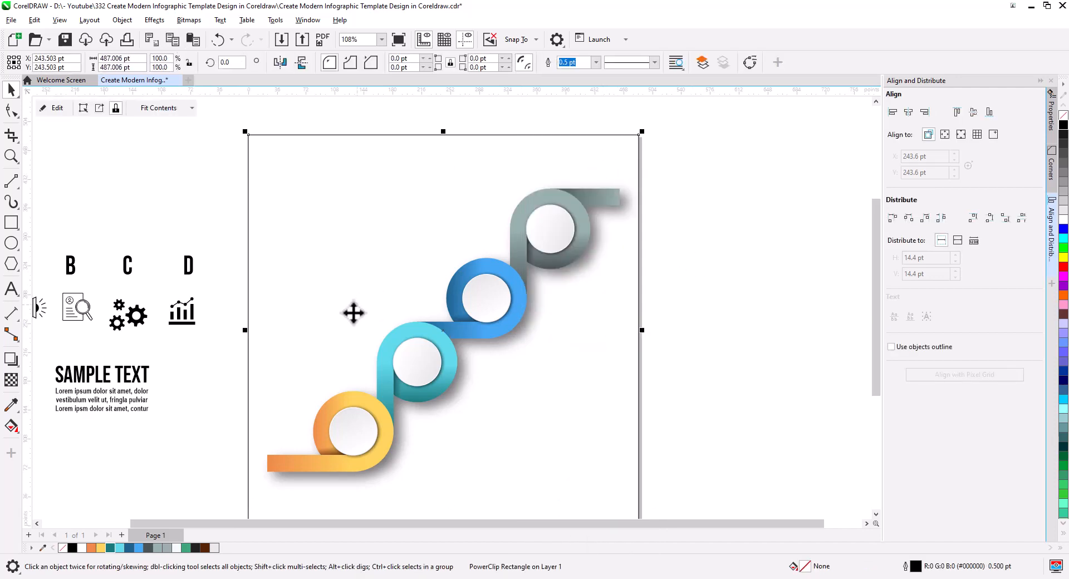
left_click(11, 426)
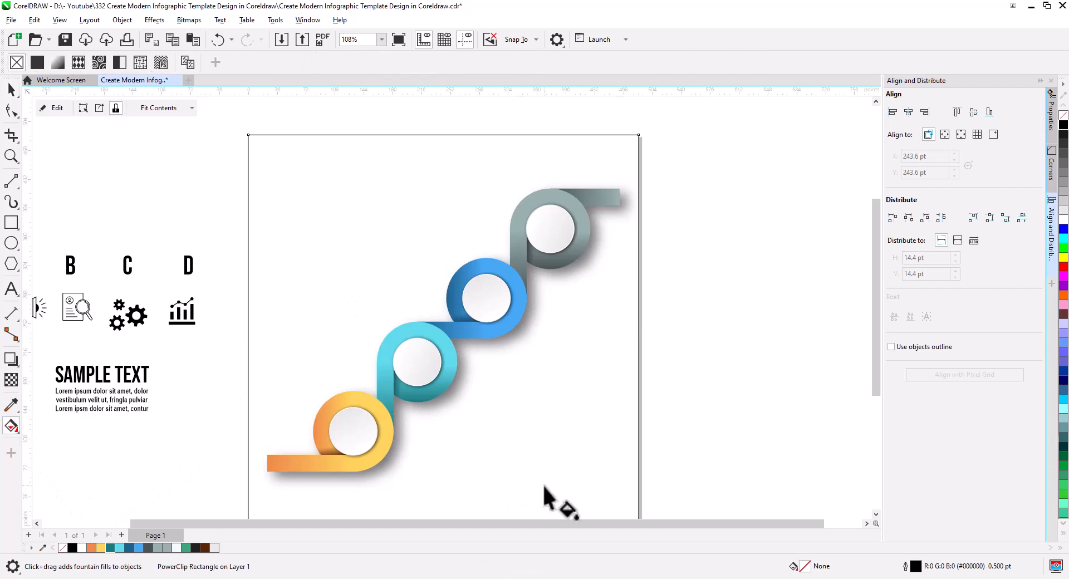
left_click_drag(573, 491, 312, 201)
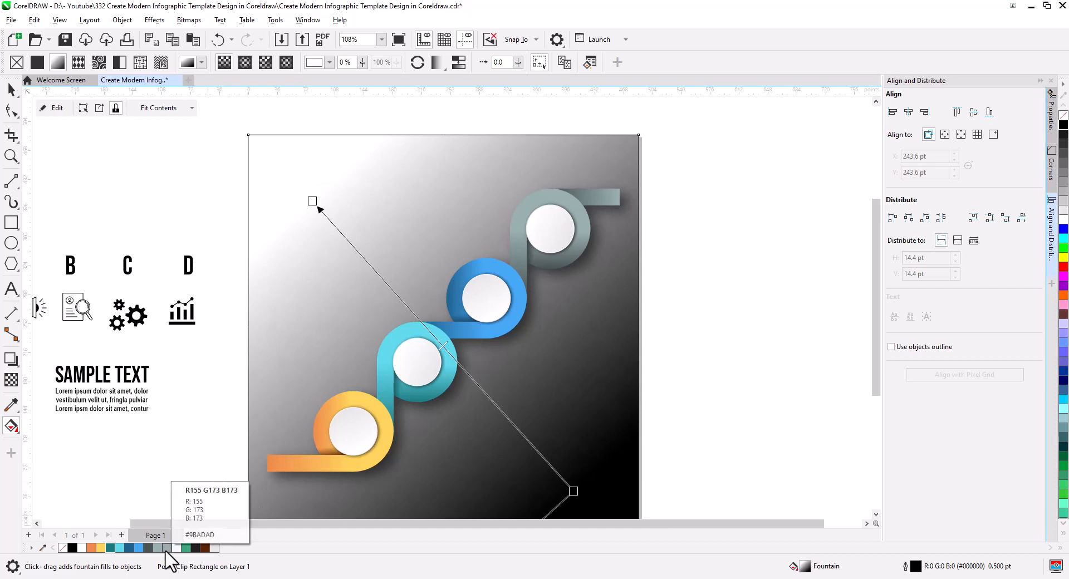
left_click_drag(166, 550, 572, 492)
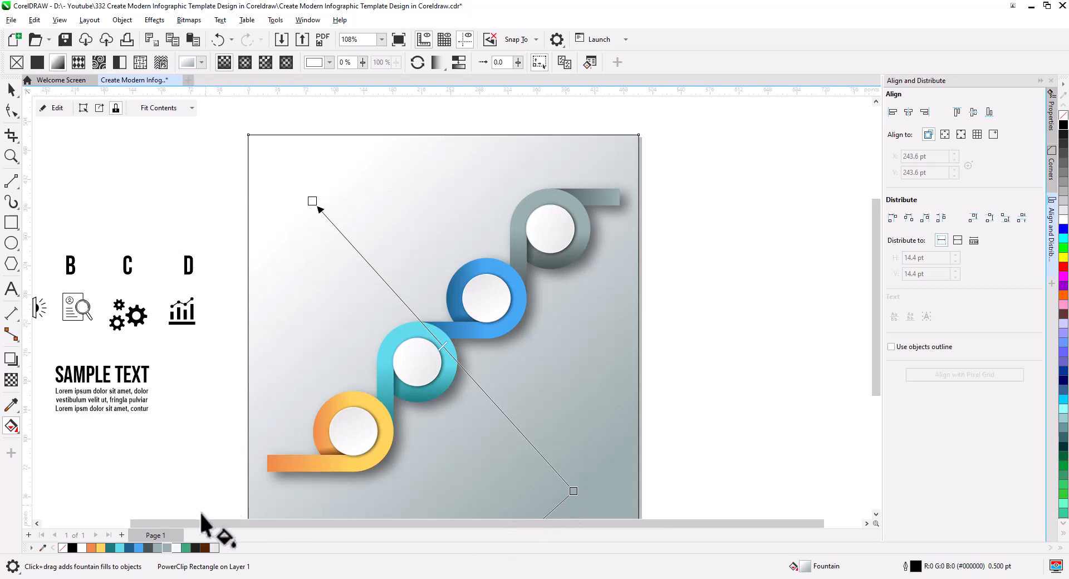
left_click_drag(175, 548, 361, 245)
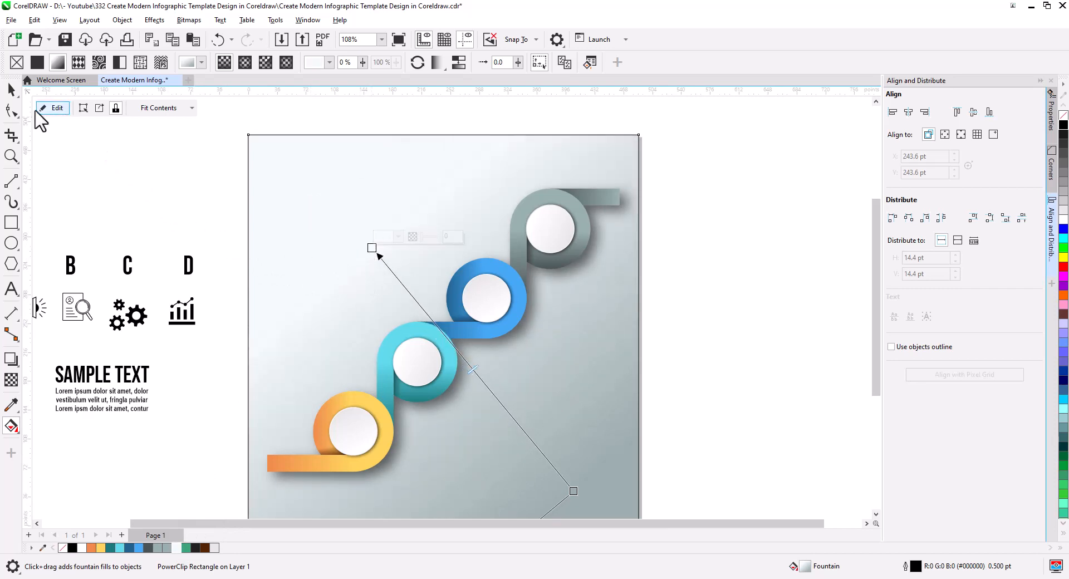
left_click(11, 90)
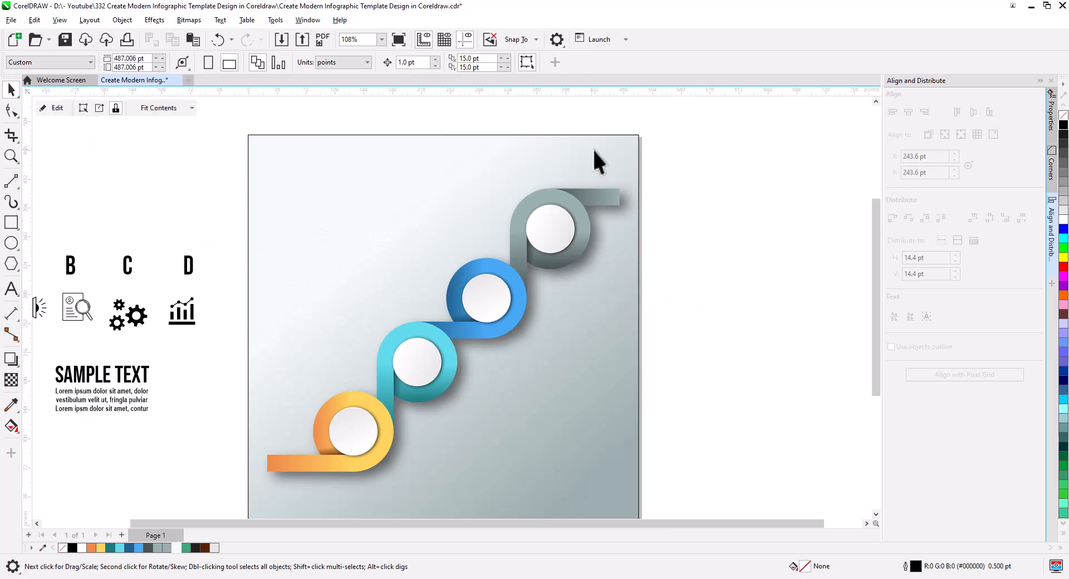
key("space")
left_click(751, 254)
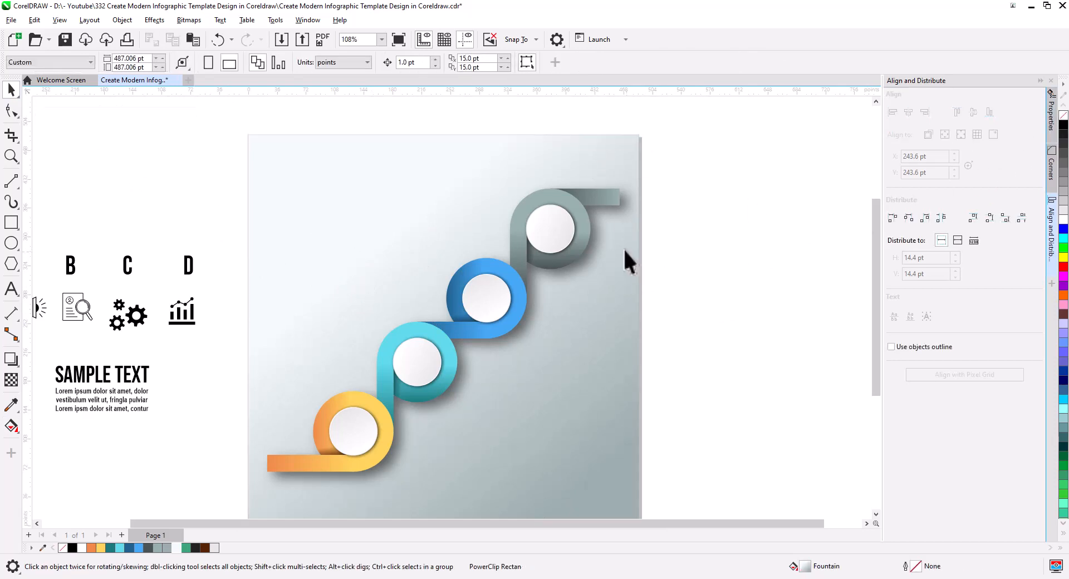
Delete the separated shadow inside the background rectangle's PowerClip and finish editing its contents
scroll(618, 206, "up", 2)
scroll(621, 217, "up", 2)
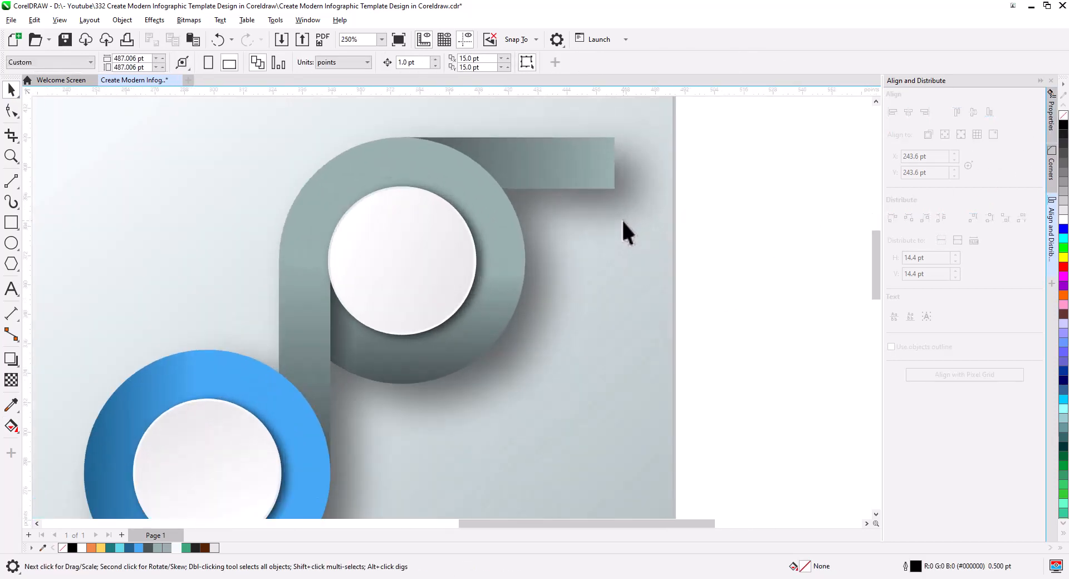
scroll(596, 289, "down", 4)
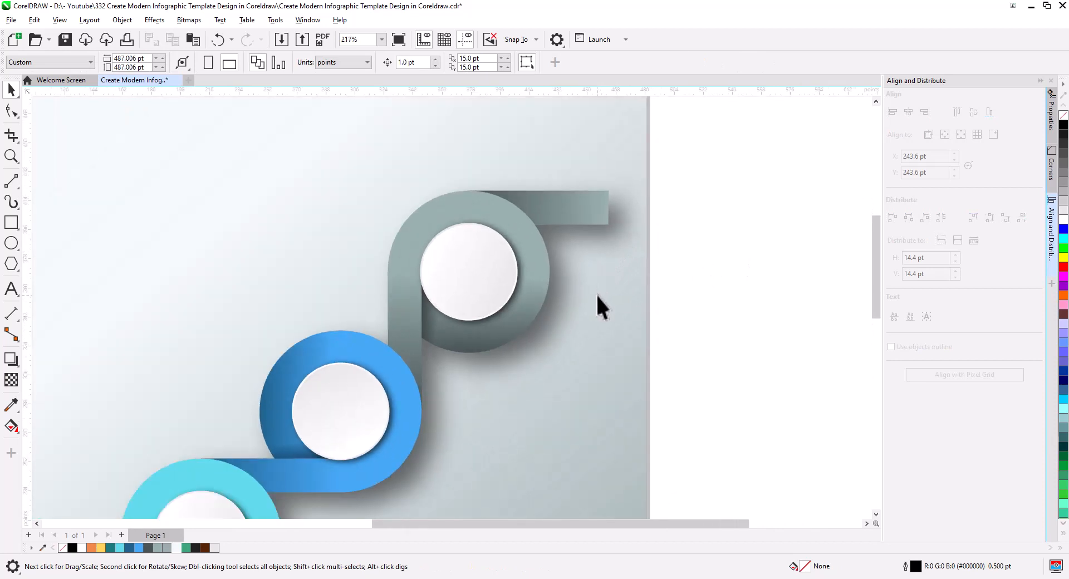
left_click(586, 323)
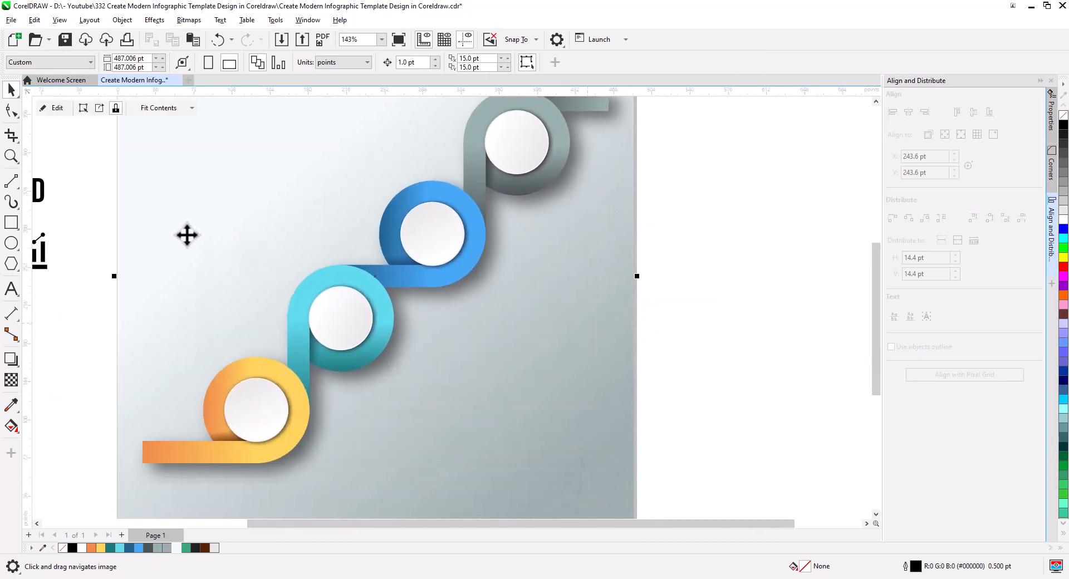
left_click(46, 107)
left_click(448, 264)
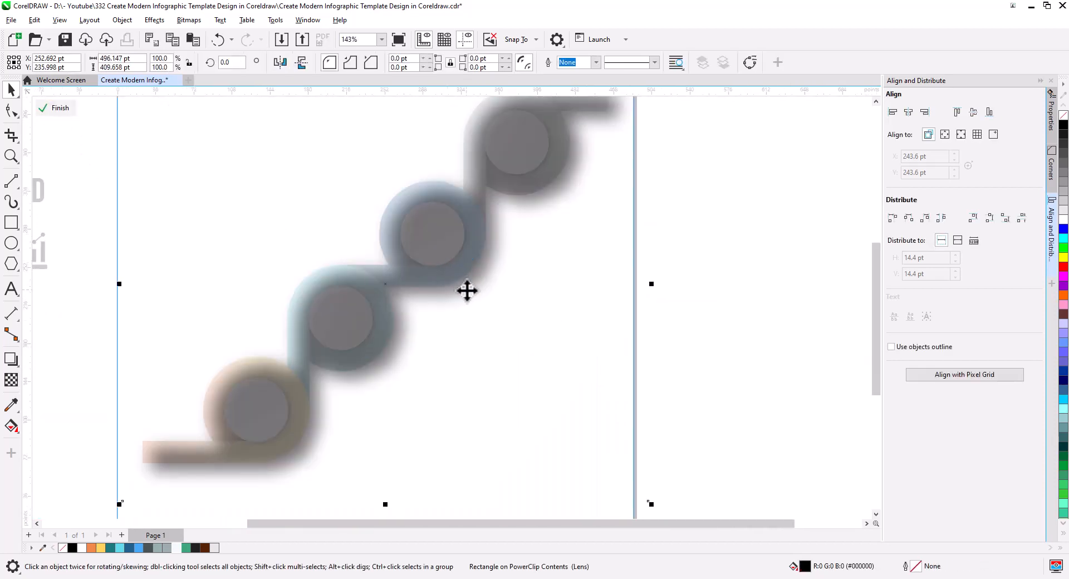
key("Delete")
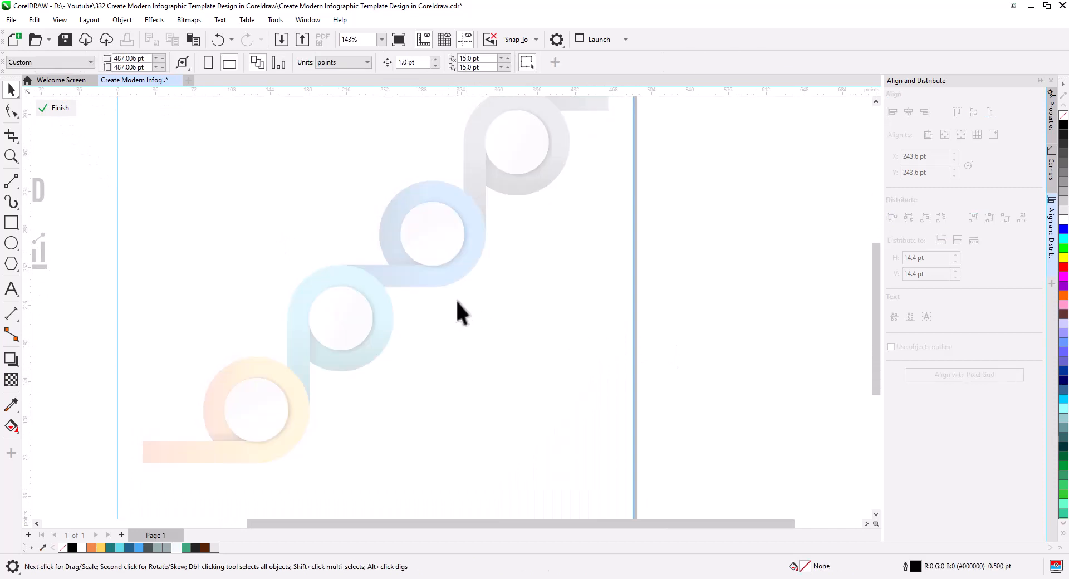
left_click(43, 109)
Remove the empty PowerClip frame from the background rectangle
right_click(566, 302)
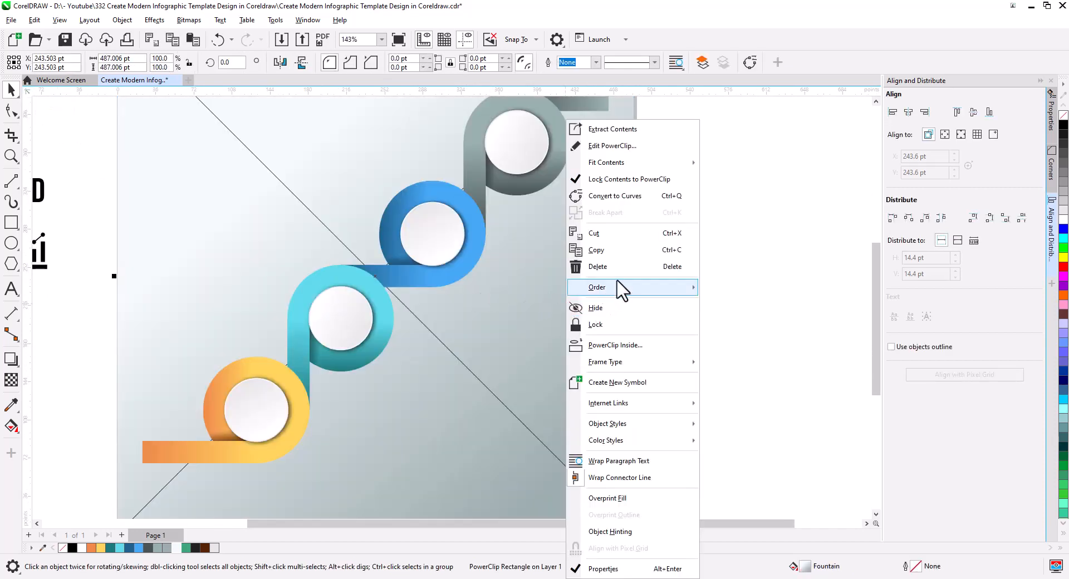
mouse_move(635, 365)
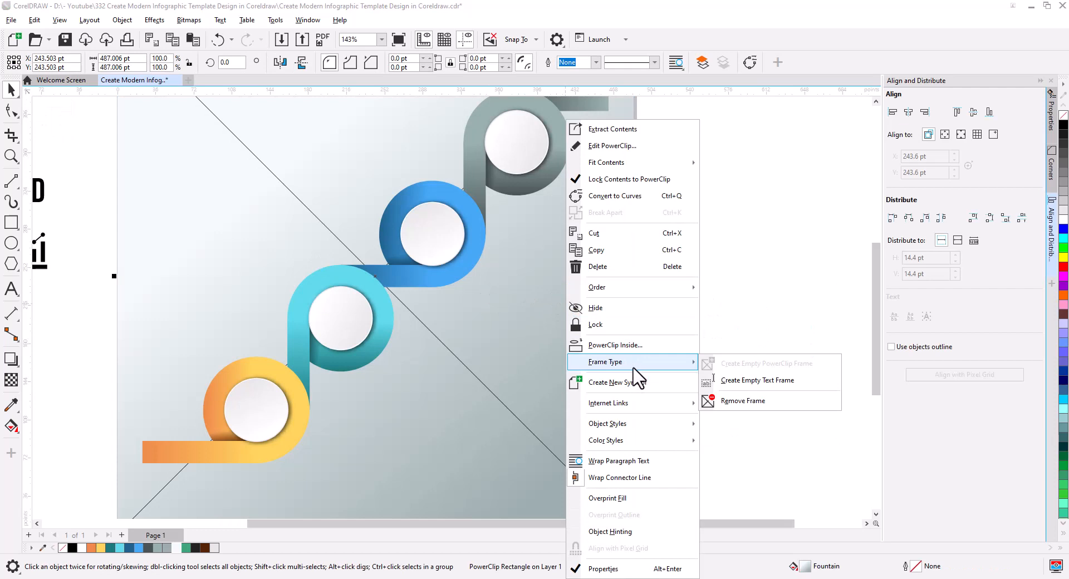
left_click(732, 400)
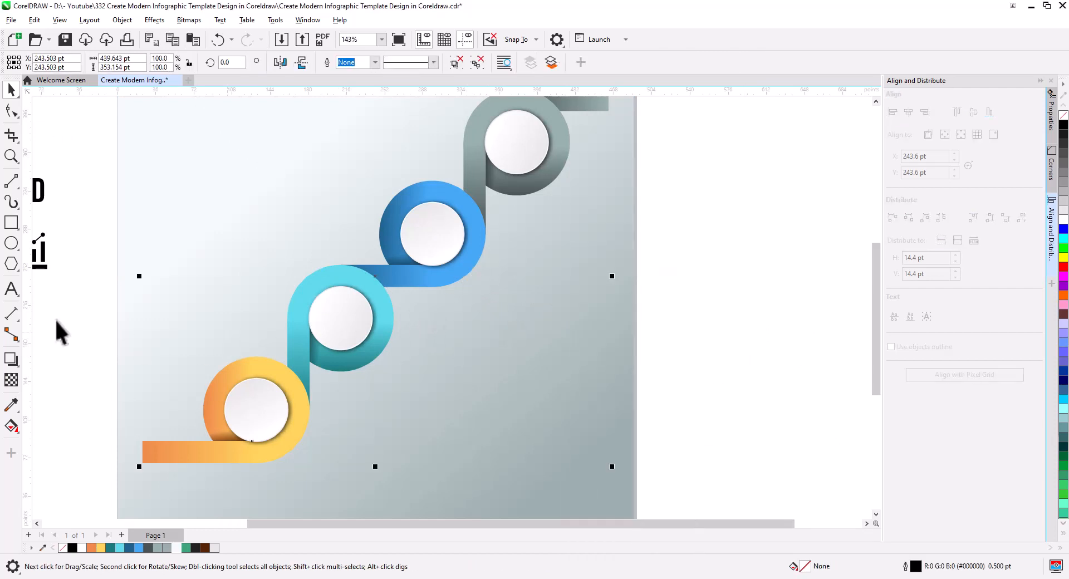
Add a black Multiply drop shadow falling to the lower right of the ring group, with opacity 79 and feather 6
left_click(10, 361)
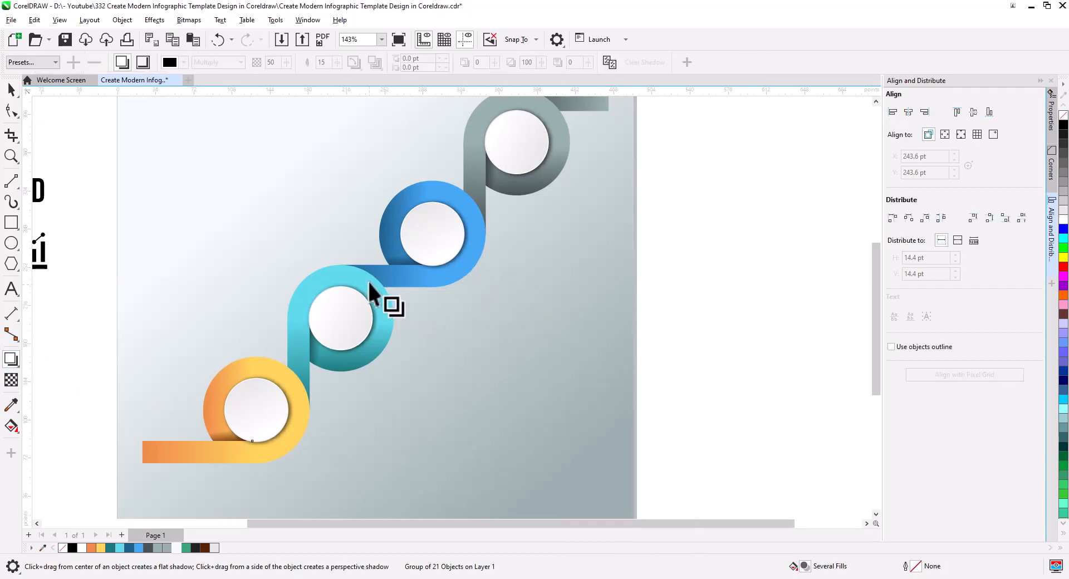
left_click_drag(375, 276, 526, 468)
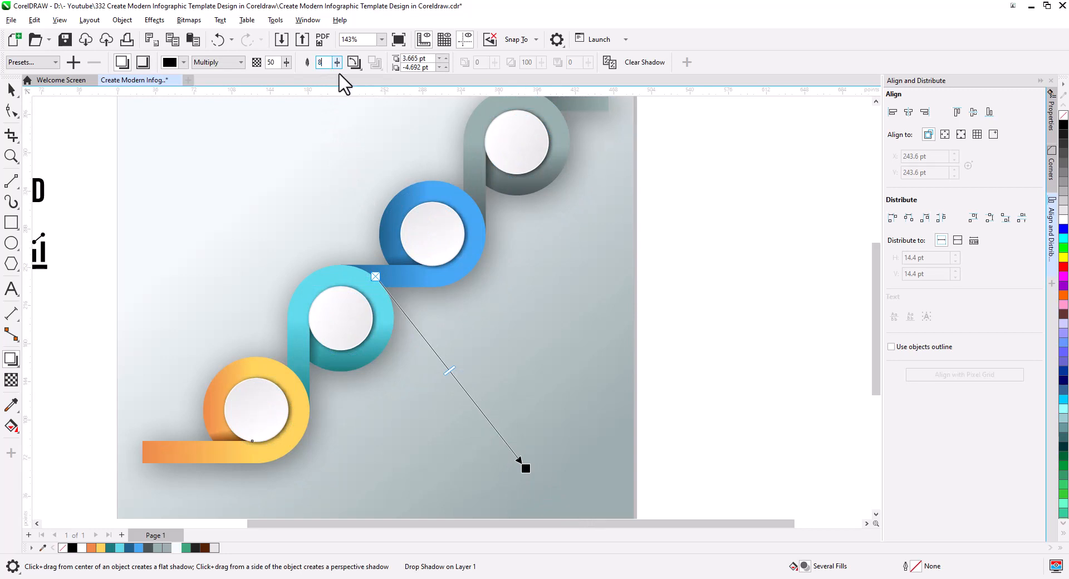
key("Return")
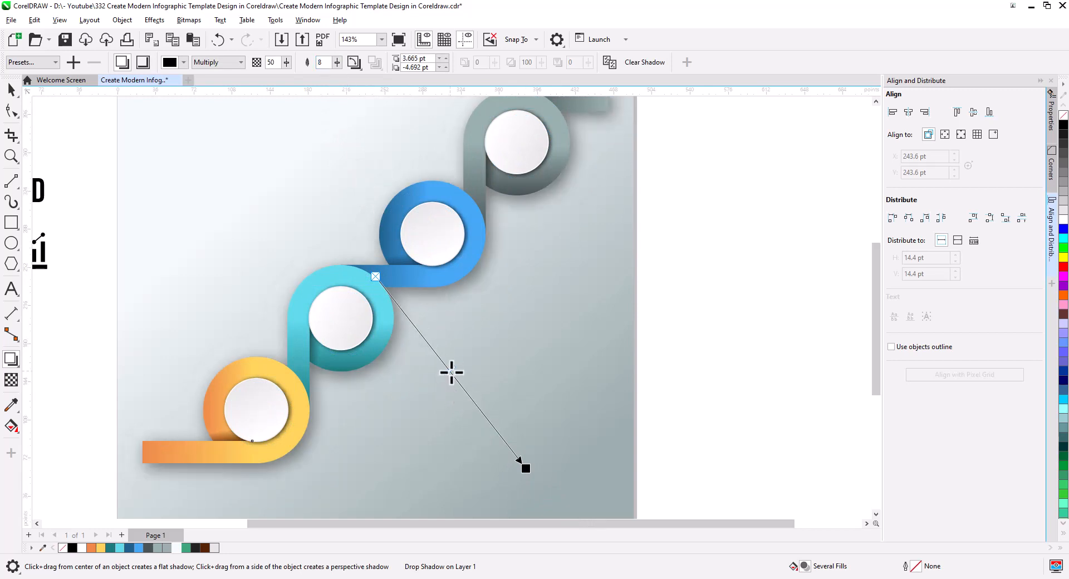
mouse_move(497, 440)
left_mouse_down()
mouse_move(530, 472)
mouse_move(484, 432)
mouse_move(495, 427)
left_mouse_up()
double_click(322, 62)
type("6")
key("Return")
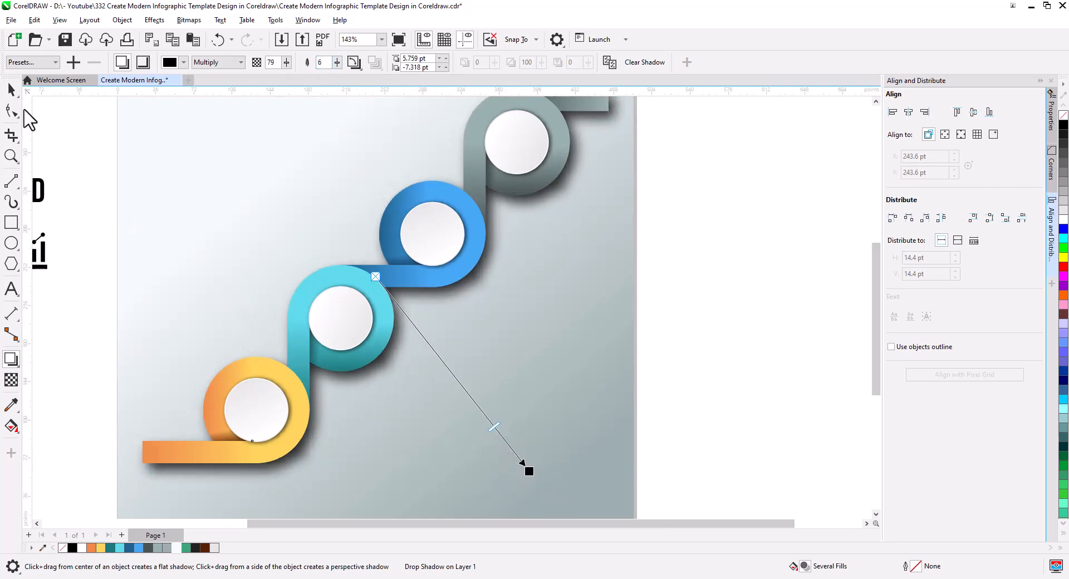
left_click(11, 90)
key("Escape")
scroll(471, 267, "up", 2)
scroll(509, 324, "down", 4)
left_click_drag(558, 340, 552, 328)
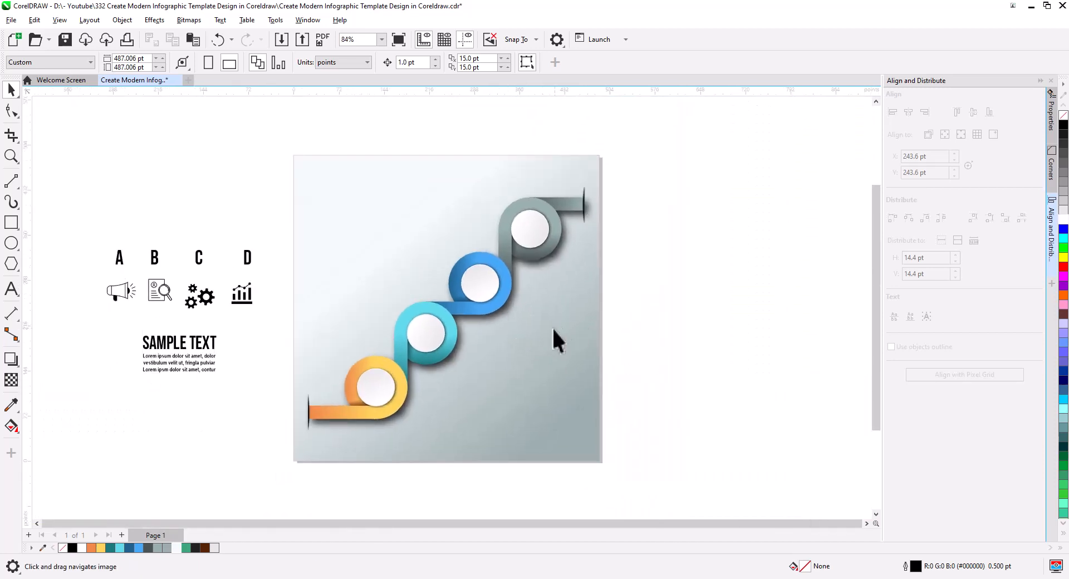
left_click_drag(72, 205, 274, 315)
left_click_drag(71, 205, 276, 390)
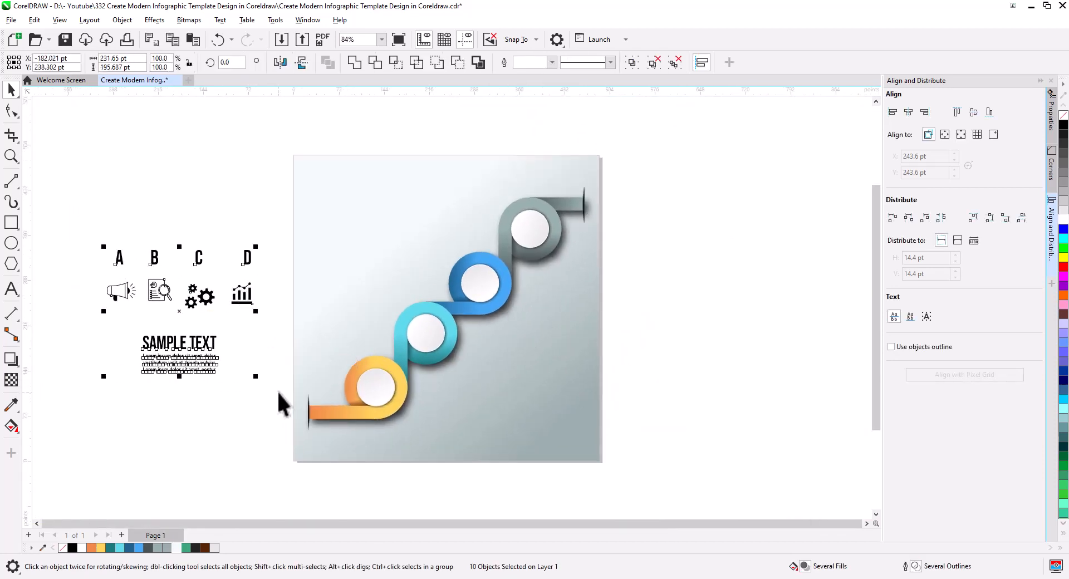
left_click(217, 178)
left_click_drag(352, 376, 354, 379)
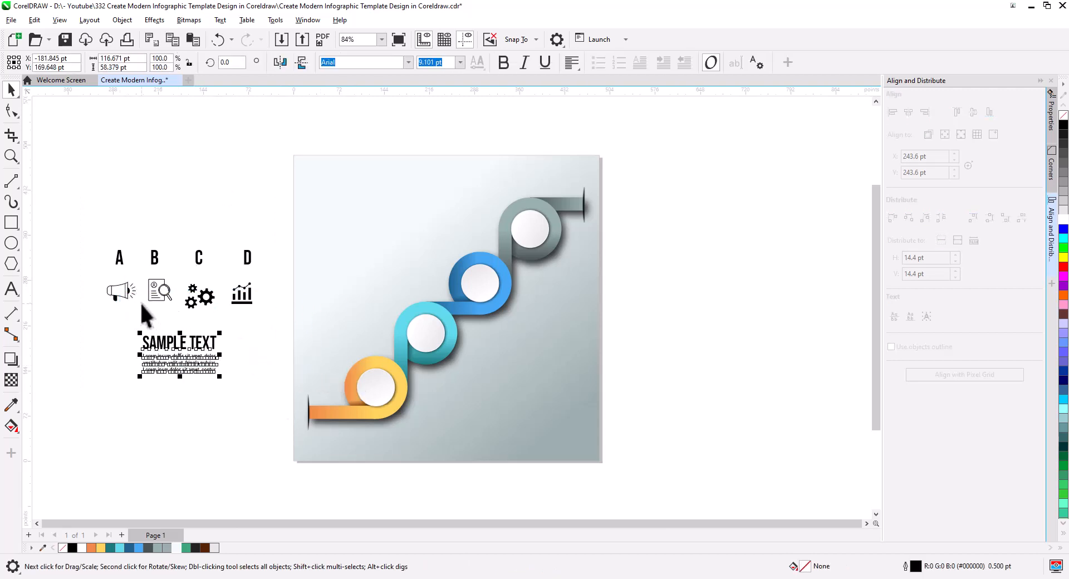
Place the megaphone, document, gears and bar-chart icons on the white circles of the orange, cyan, blue and grey rings
left_click_drag(130, 290, 389, 390)
left_click_drag(159, 296, 428, 338)
left_click_drag(199, 296, 481, 287)
left_click_drag(242, 294, 533, 229)
scroll(416, 390, "up", 4)
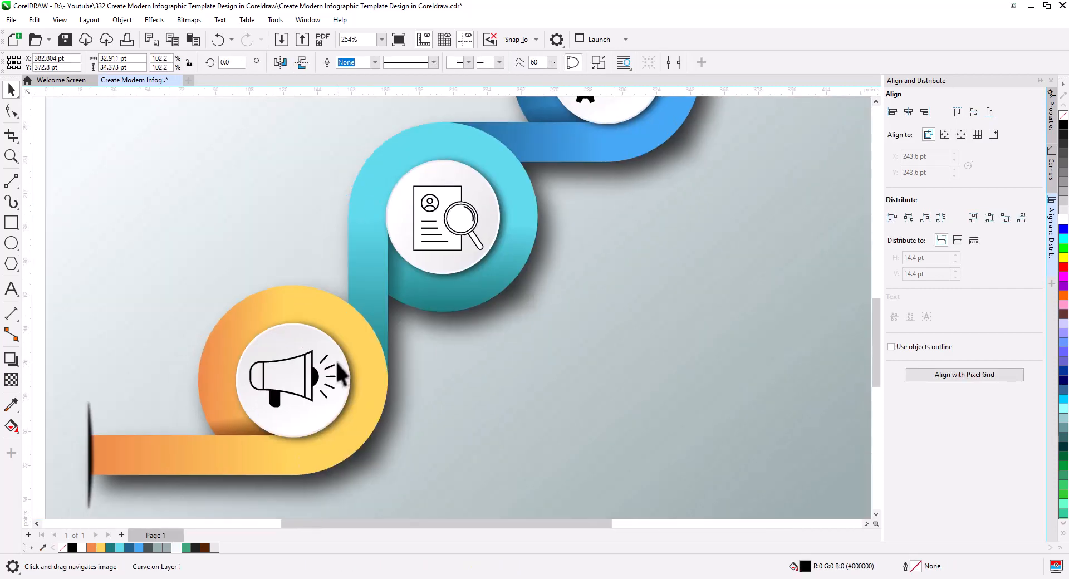
Scale the megaphone and document icons down slightly to leave more space inside their white circles
left_click(335, 368)
left_click_drag(340, 412, 338, 410)
left_click(465, 231)
left_click_drag(490, 256, 488, 254)
left_click_drag(630, 100, 515, 302)
left_click(496, 291)
left_click_drag(642, 130, 540, 248)
double_click(548, 257)
Center the bar-chart icon horizontally and vertically on the grey ring's white circle
left_click(12, 90)
left_click(758, 294)
key("ctrl+a")
key("ctrl+g")
left_click(481, 66)
left_click(551, 278)
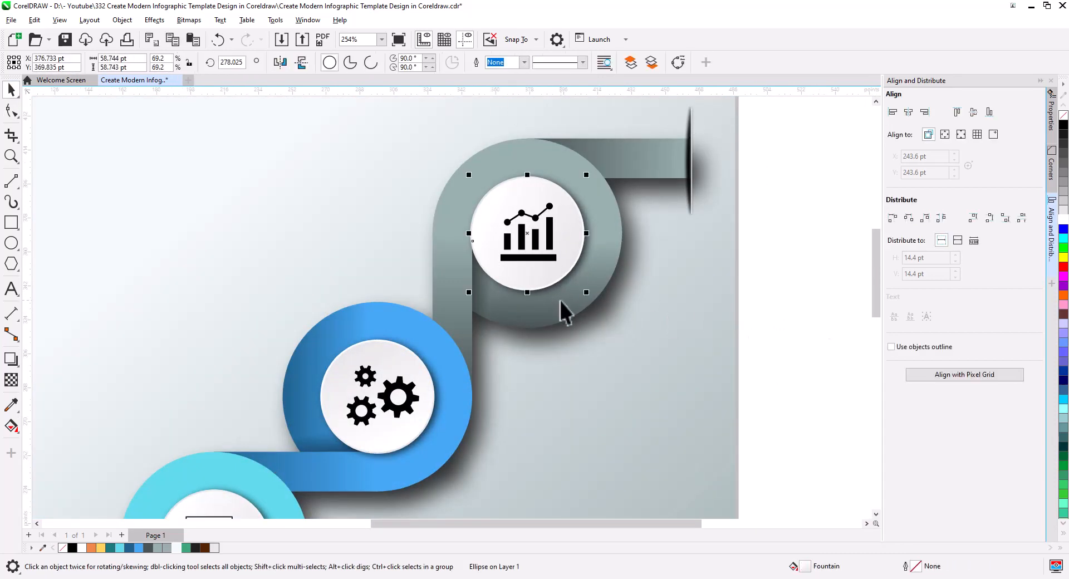
left_click(535, 245, "shift")
left_click(908, 112)
left_click(973, 112)
Center the gears icon horizontally and vertically on the blue ring's white circle
left_click_drag(626, 442, 701, 269)
left_click(472, 239)
left_click(467, 260, "shift")
left_click(908, 112)
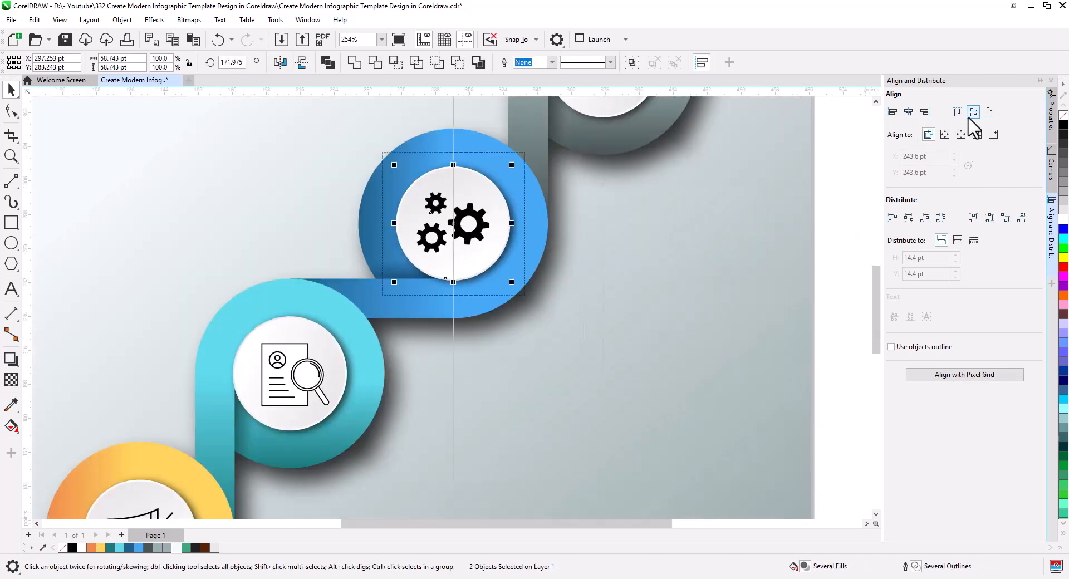
left_click(973, 111)
Center the document icon horizontally and vertically on the cyan ring's white circle
left_click_drag(304, 390, 342, 262)
left_click(342, 262)
left_click(341, 277, "shift")
left_click(908, 112)
left_click(973, 112)
Center the megaphone icon horizontally and vertically on the orange ring's white circle
left_click(276, 284)
left_click(289, 313, "shift")
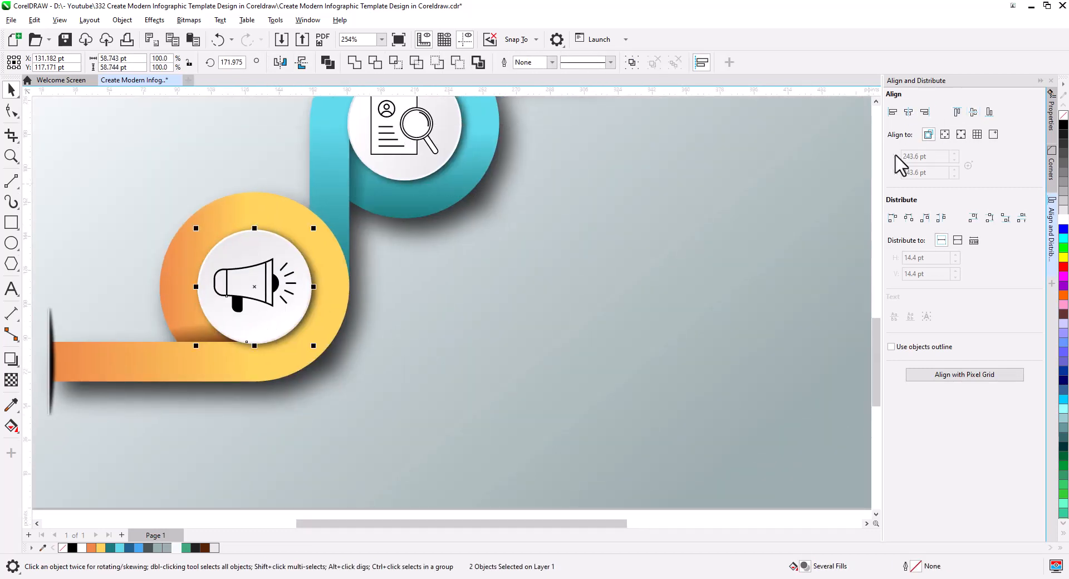
left_click(907, 112)
left_click(972, 112)
Draw a connector from the orange ring that angles into a horizontal line, with a diagonal branch about 26 pt wide and high below it
scroll(568, 278, "down", 6)
left_click(597, 330)
scroll(596, 331, "up", 1)
left_click_drag(593, 334, 636, 384)
left_click_drag(394, 334, 427, 234)
left_click_drag(450, 313, 423, 246)
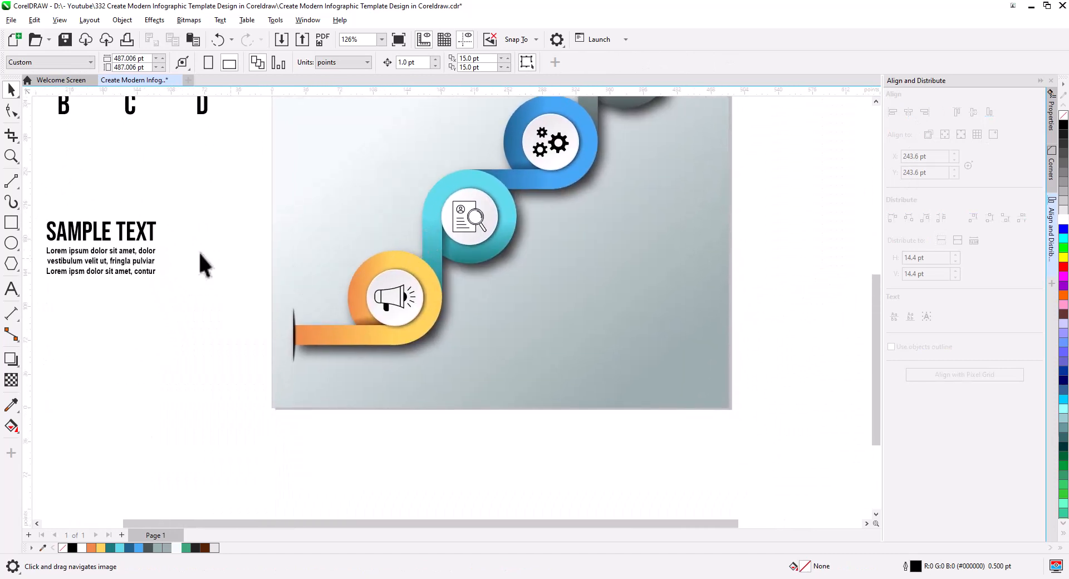
left_click(12, 184)
left_click_drag(432, 318, 542, 326)
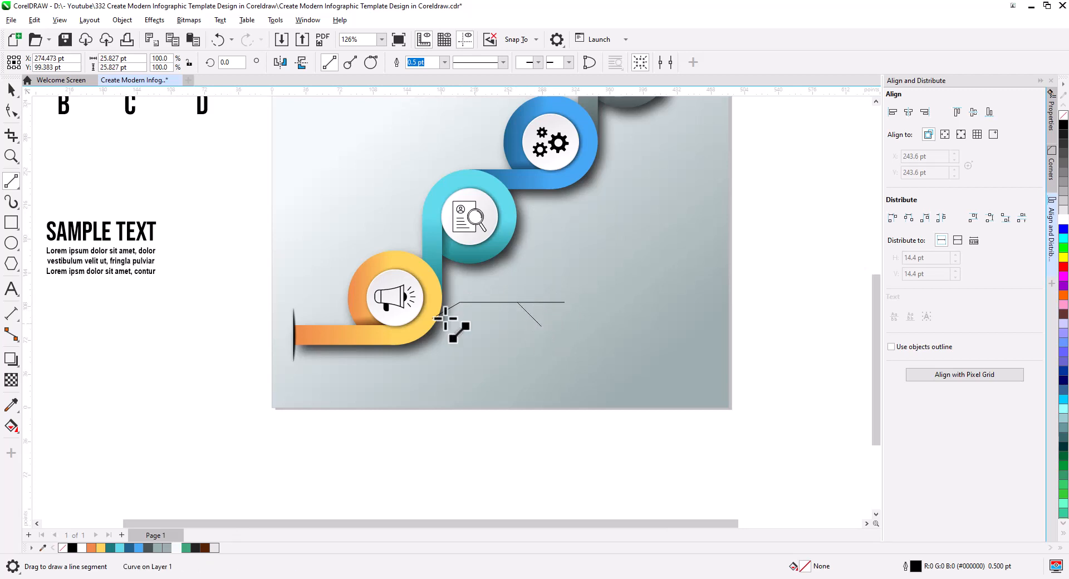
Bend the connector's diagonal branch into a smooth curve that leaves the horizontal line and ends vertically
scroll(507, 311, "up", 1)
scroll(508, 312, "up", 2)
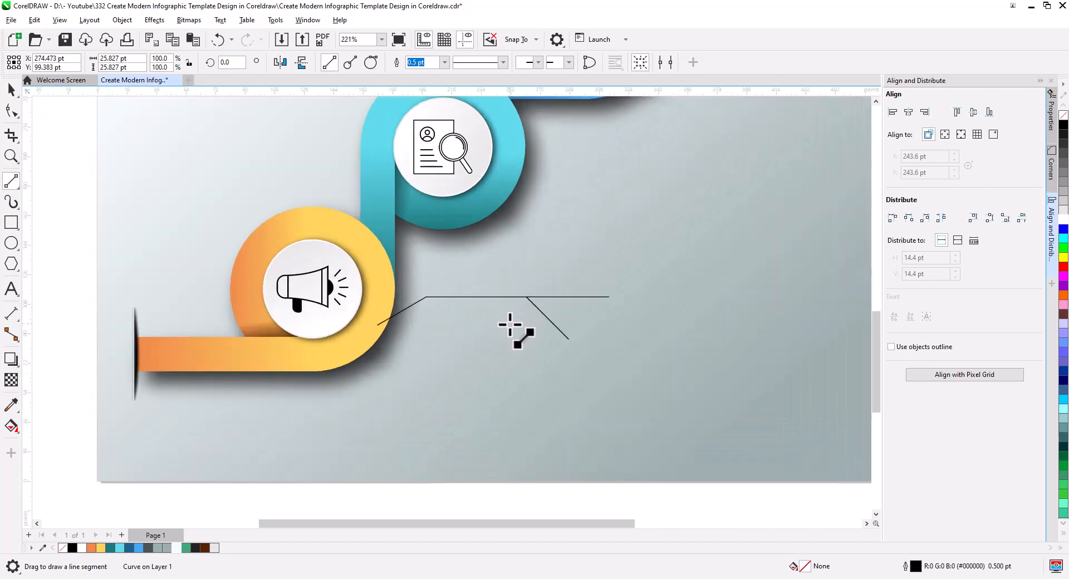
left_click(11, 111)
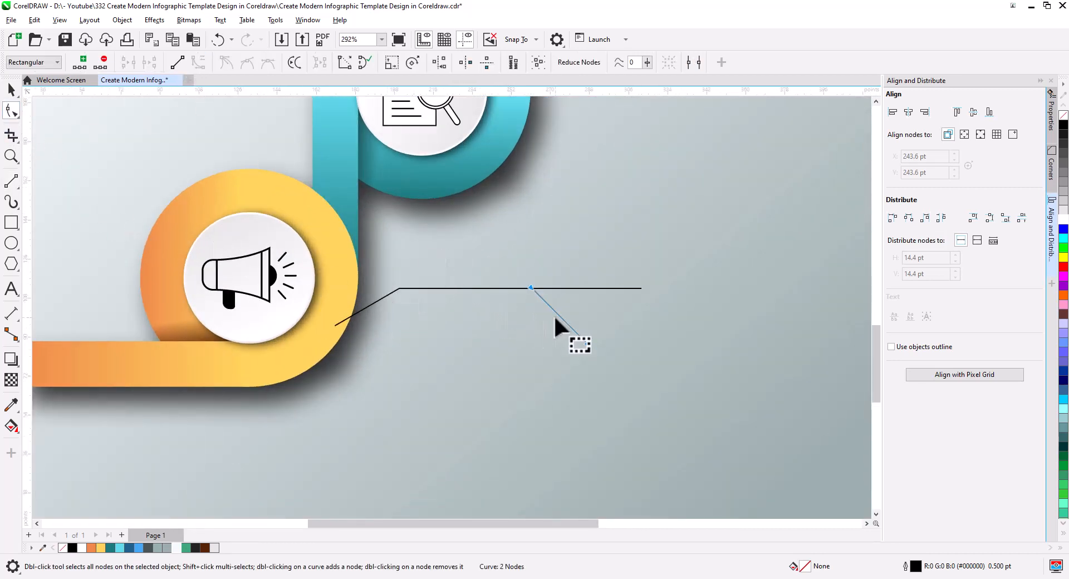
left_click_drag(560, 315, 567, 288)
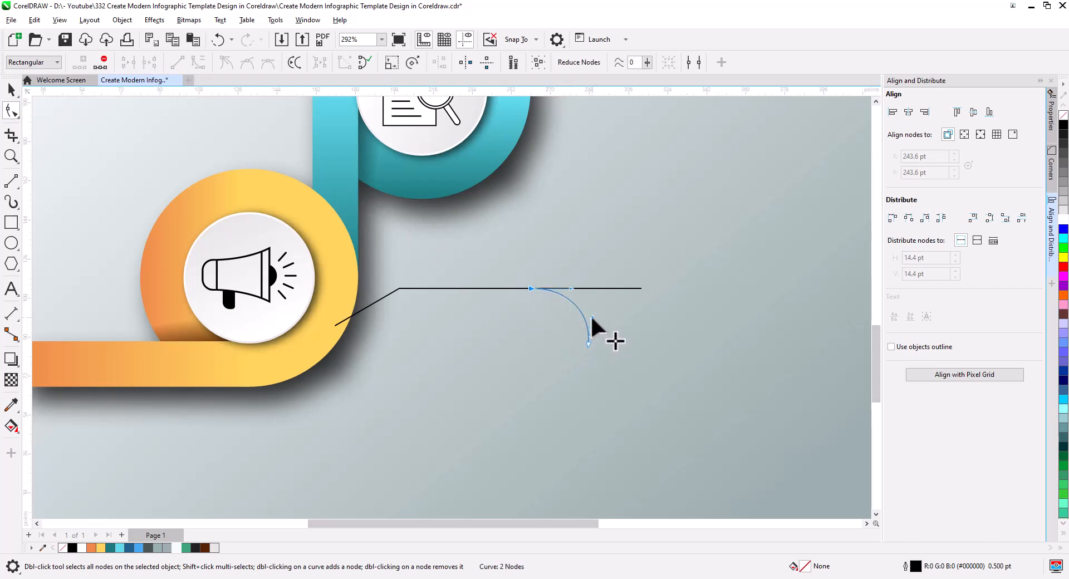
Convert the main connector line's segments to curves and bend its slanted end near the orange ring into a smooth arc
left_click(604, 288)
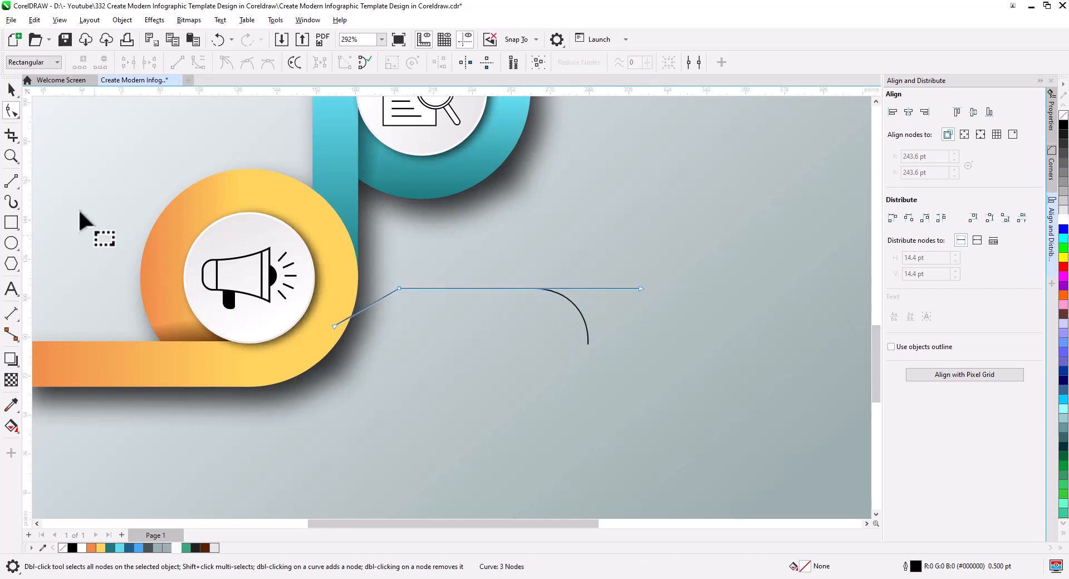
double_click(11, 110)
left_click(198, 63)
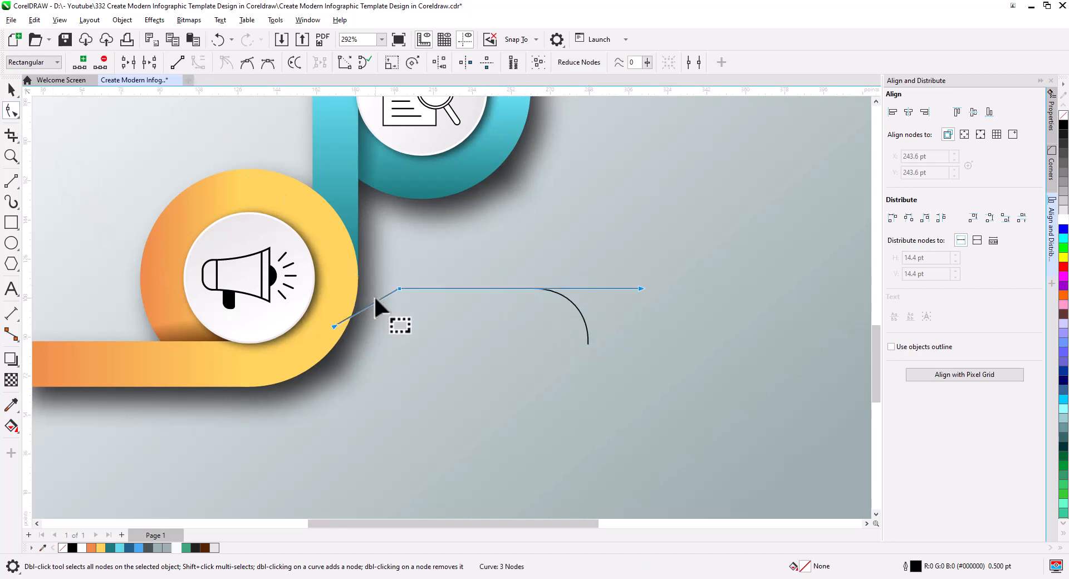
left_click_drag(374, 302, 382, 276)
left_click_drag(349, 306, 369, 289)
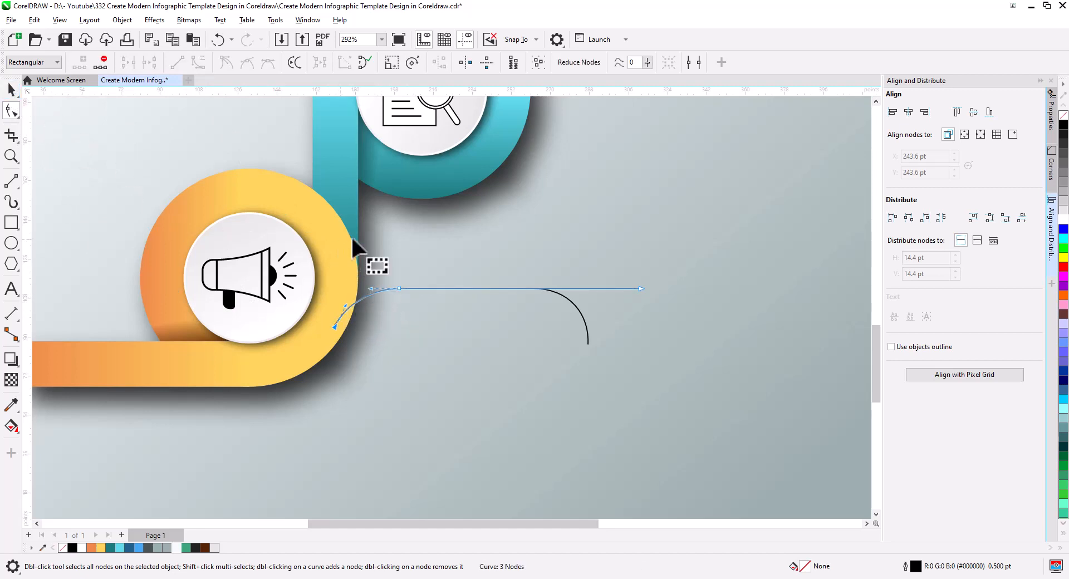
left_click(382, 289)
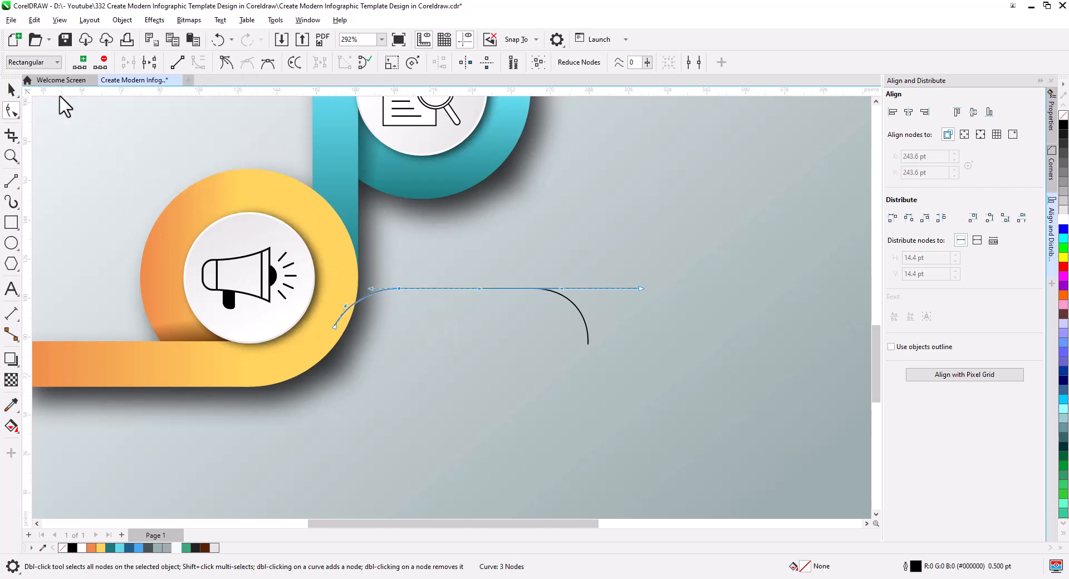
Set the outline width of the main connector line and its curved branch to 3.0 pt
left_click(7, 93)
left_click(586, 329, "shift")
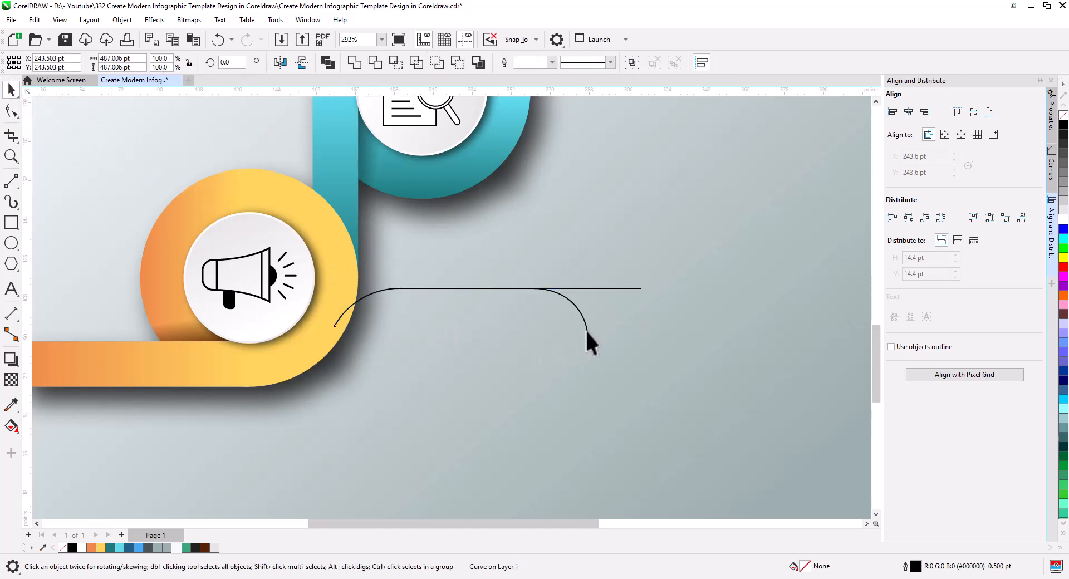
left_click(585, 332)
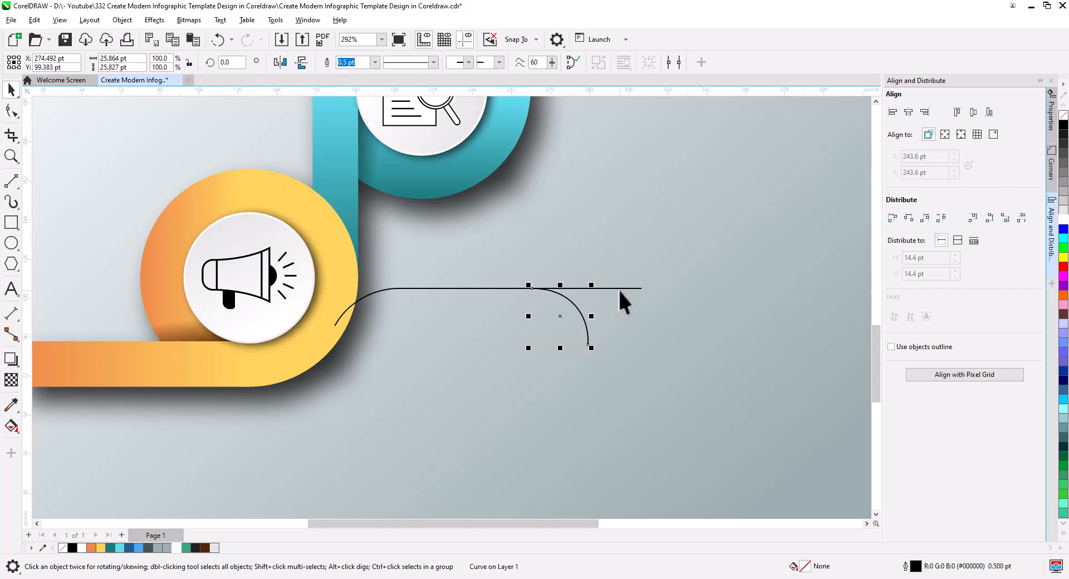
left_click(620, 289, "shift")
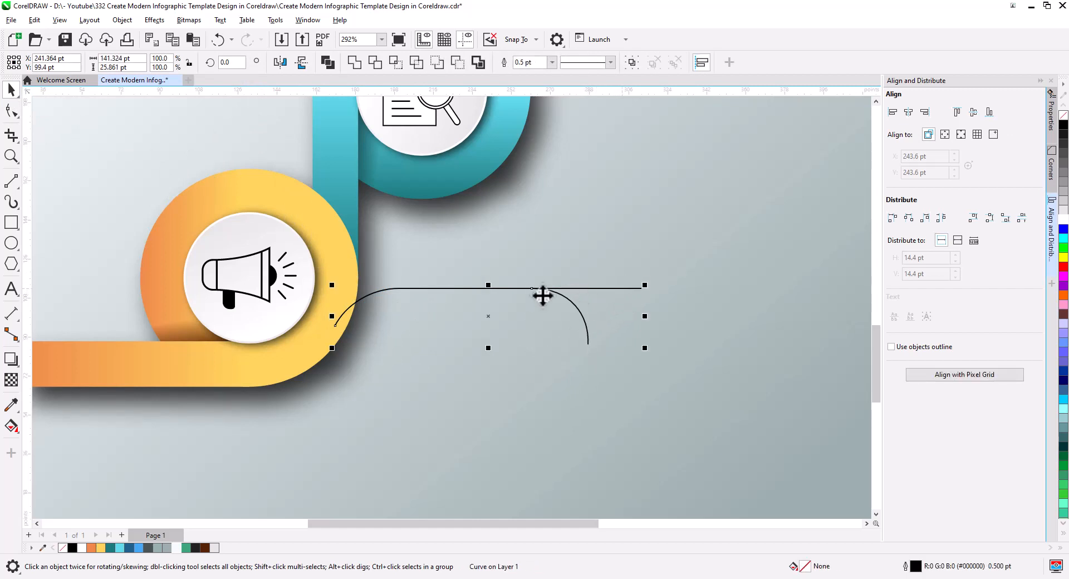
left_click(552, 62)
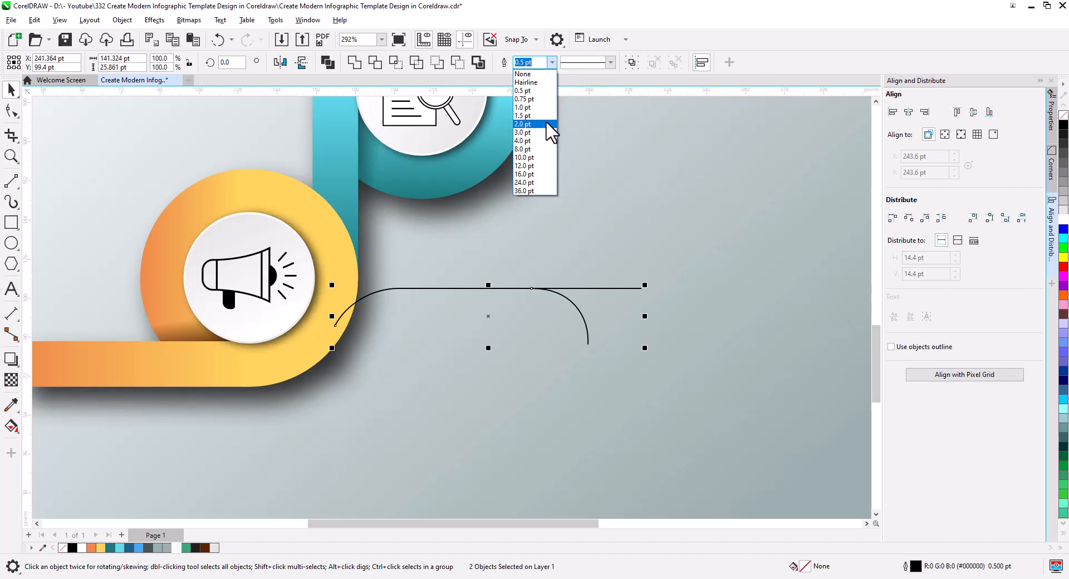
left_click(528, 123)
left_click(551, 62)
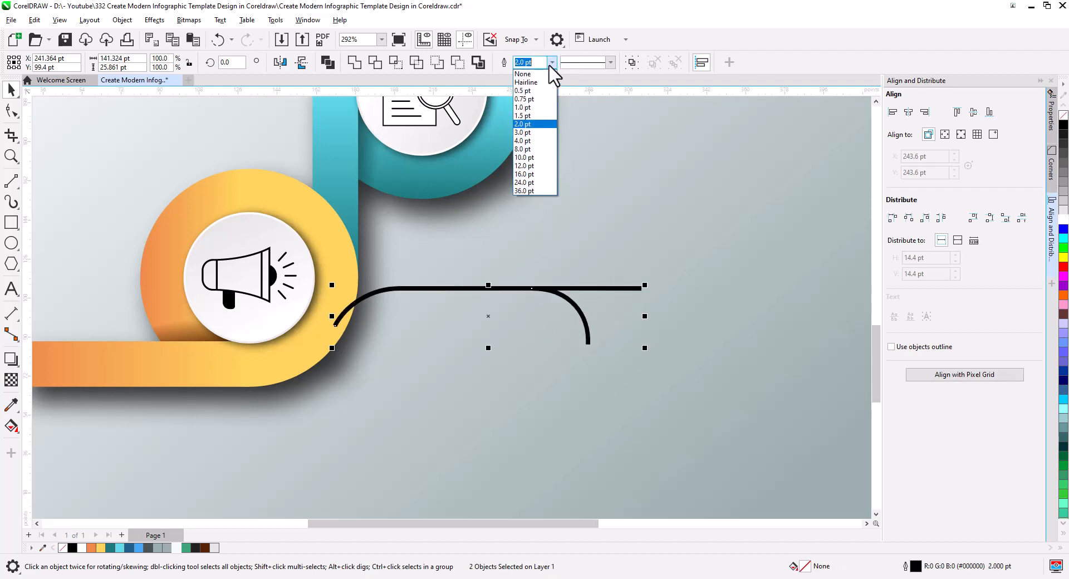
left_click(535, 132)
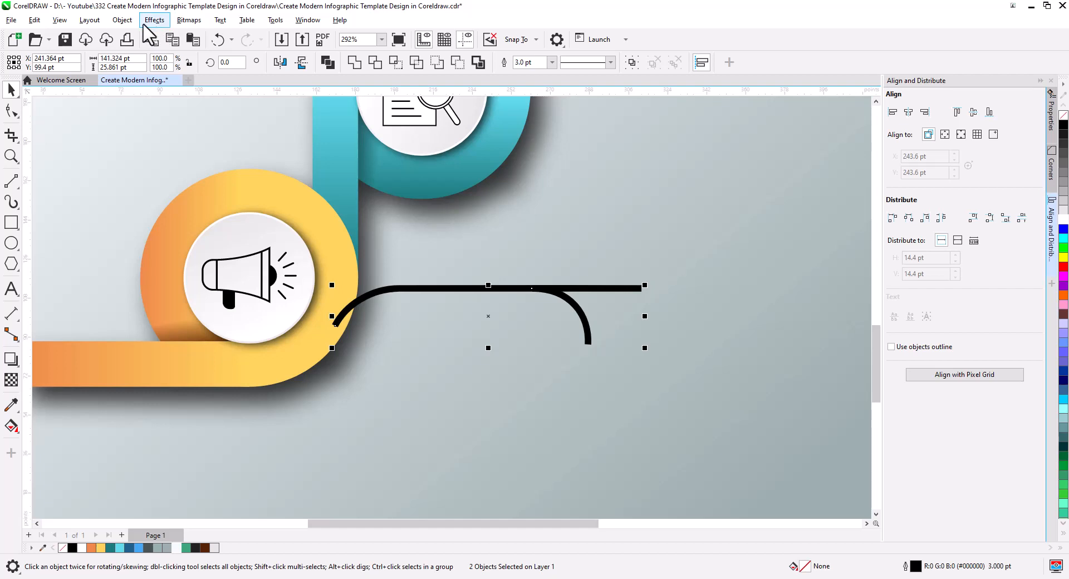
left_click(123, 21)
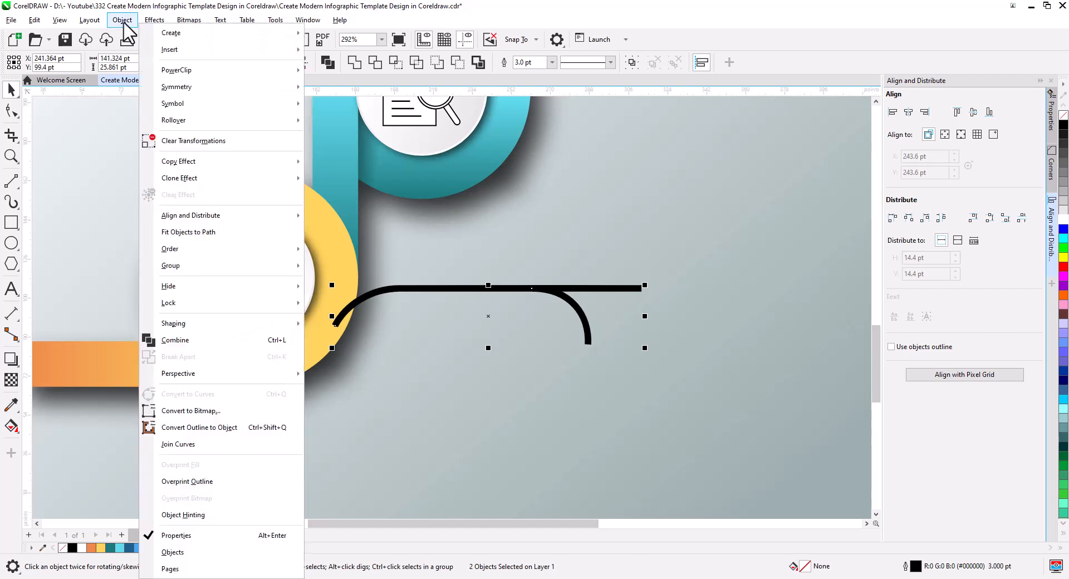
left_click(520, 217)
Draw circles about 10 pt in diameter centered on the free ends of the horizontal line and the curved branch
left_click(14, 250)
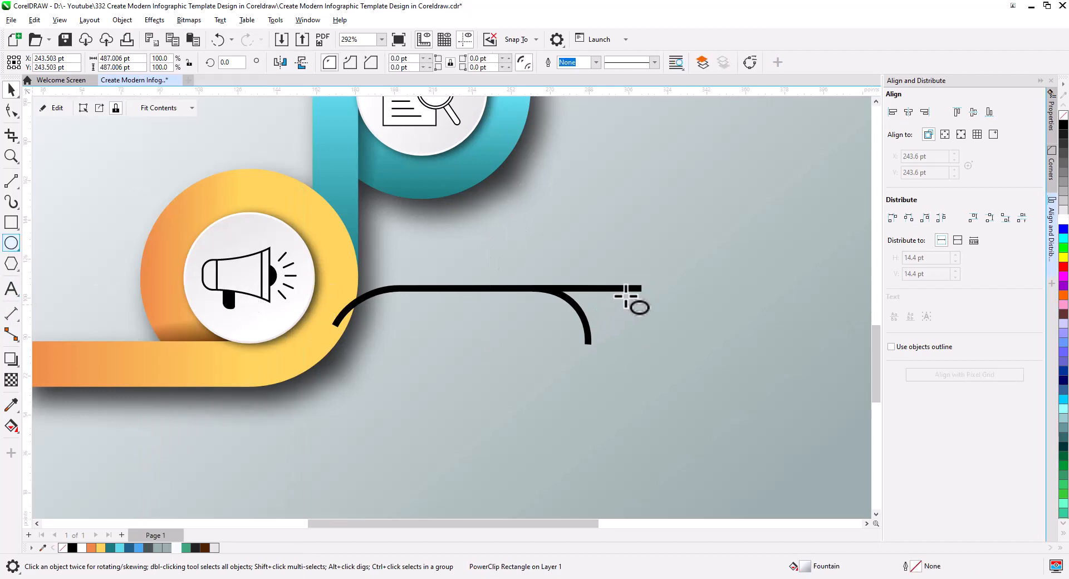
mouse_move(633, 279)
left_mouse_down()
mouse_move(655, 301)
mouse_move(644, 289)
mouse_move(616, 339)
mouse_move(590, 346)
left_mouse_up()
left_click(11, 90)
left_click(612, 373)
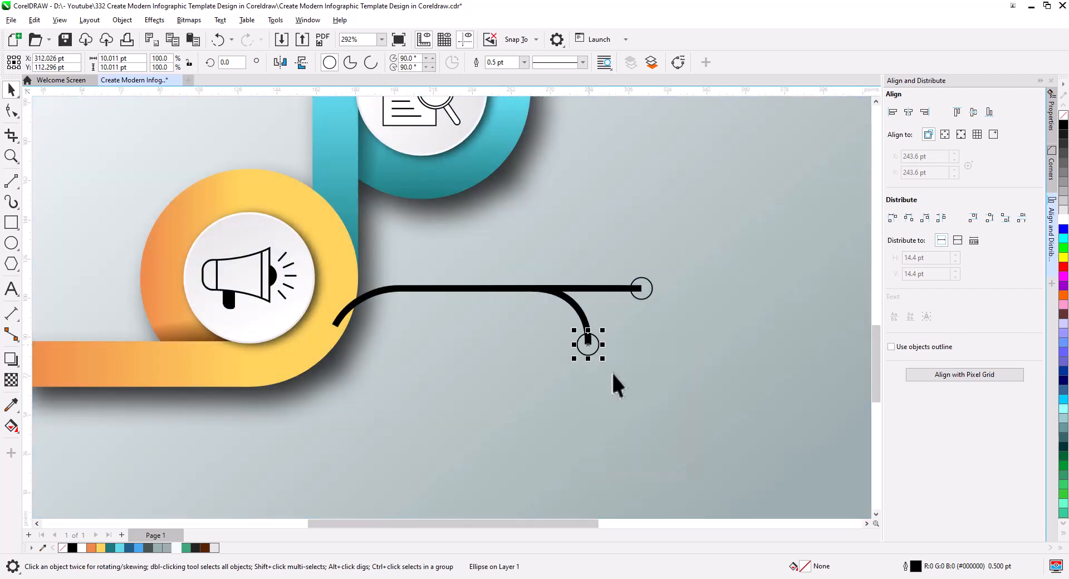
Convert the outlines of the main connector line and its curved branch to objects
left_click(606, 289)
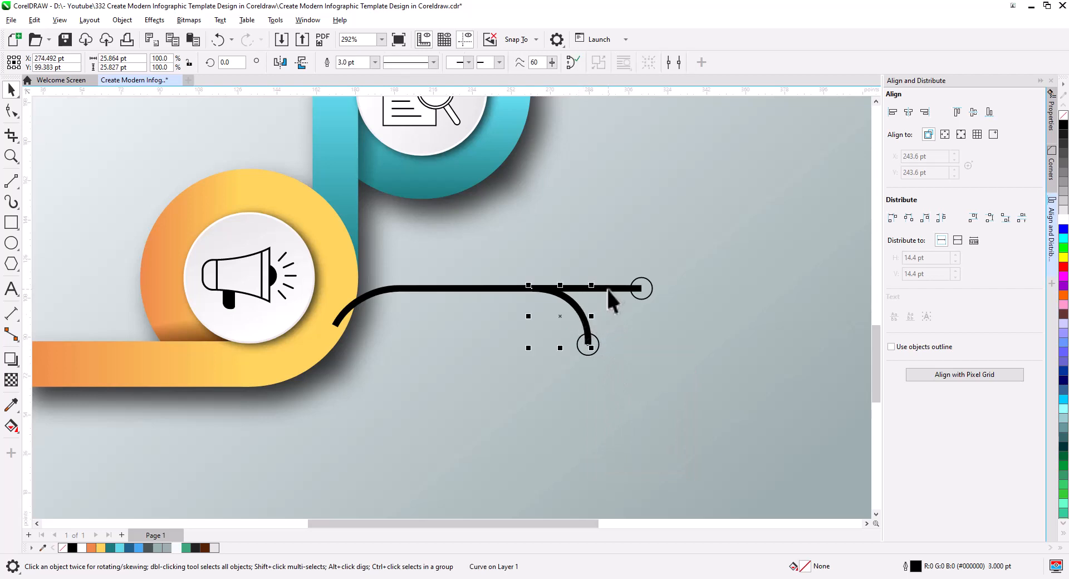
left_click(446, 288, "shift")
left_click(122, 20)
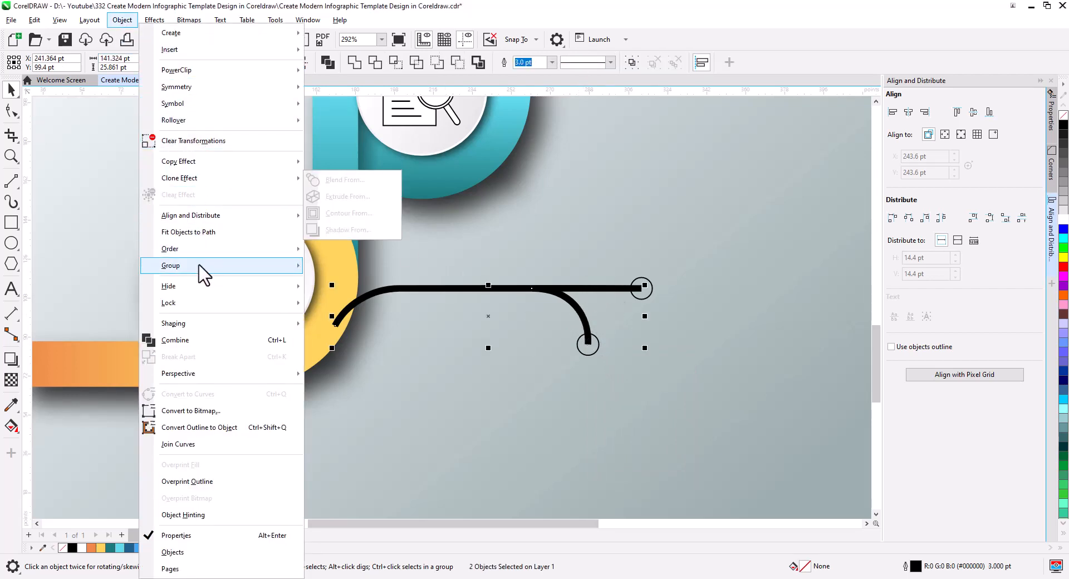
left_click(211, 427)
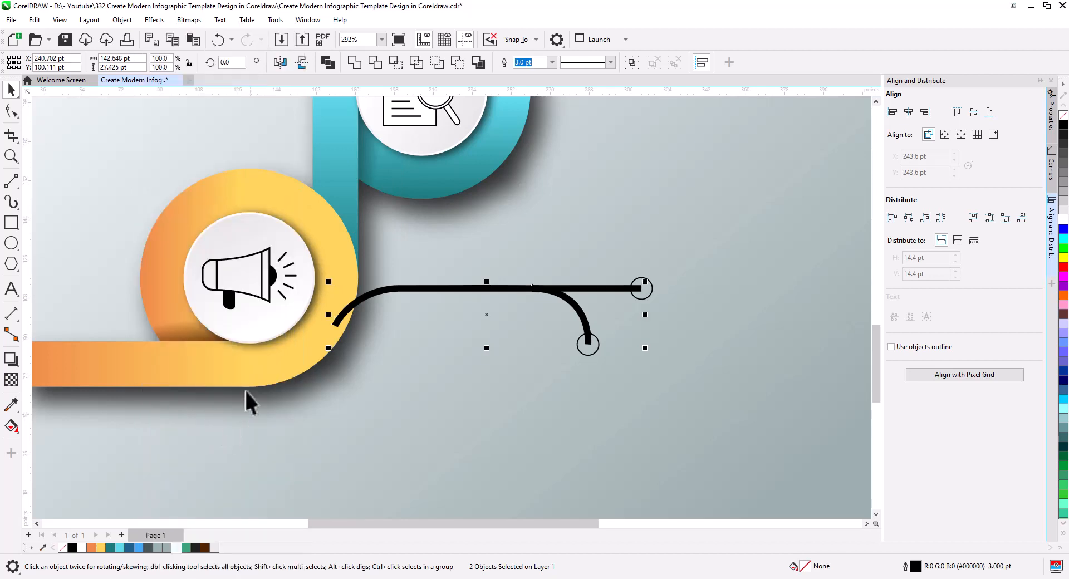
Shorten the connector by moving the nodes of its arced end about 24.4 pt horizontally away from the orange ring
left_click(12, 110)
left_click_drag(443, 351, 455, 291)
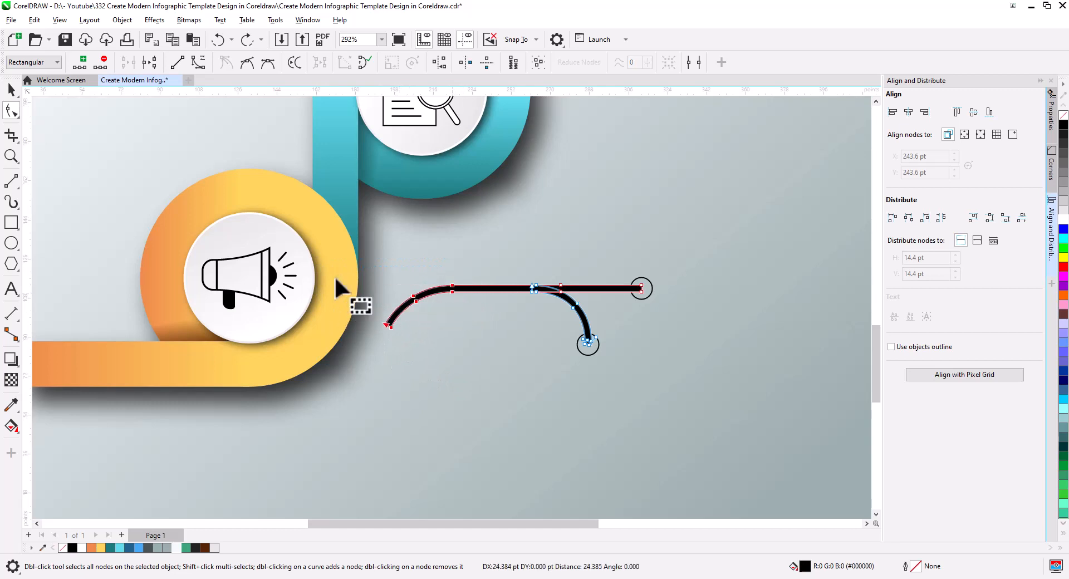
left_click(11, 89)
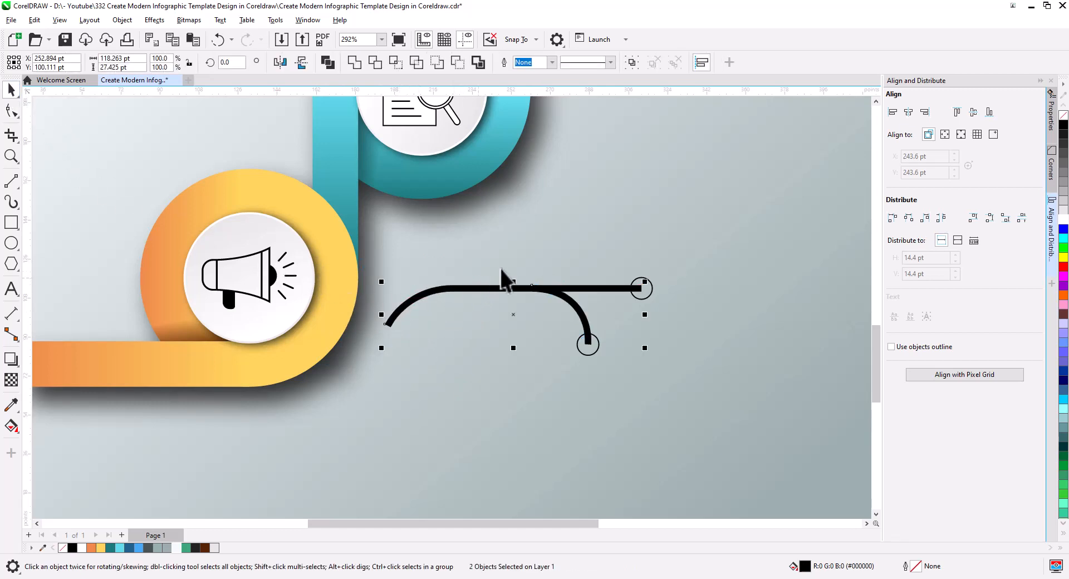
Weld the two end circles, the main connector line and its curved branch into one shape
left_click(640, 290)
left_click(592, 346, "shift")
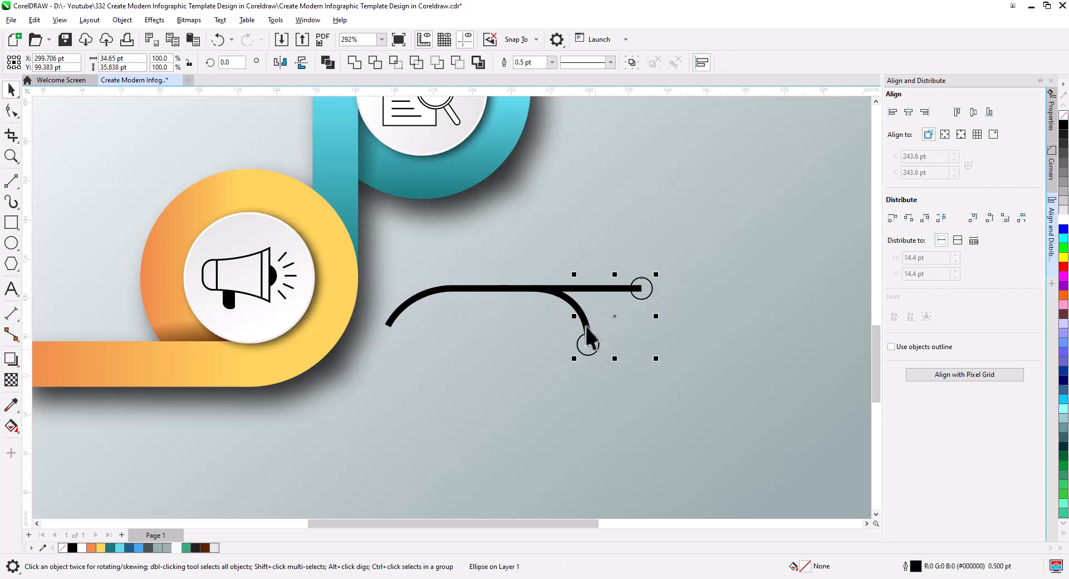
left_click(593, 286, "shift")
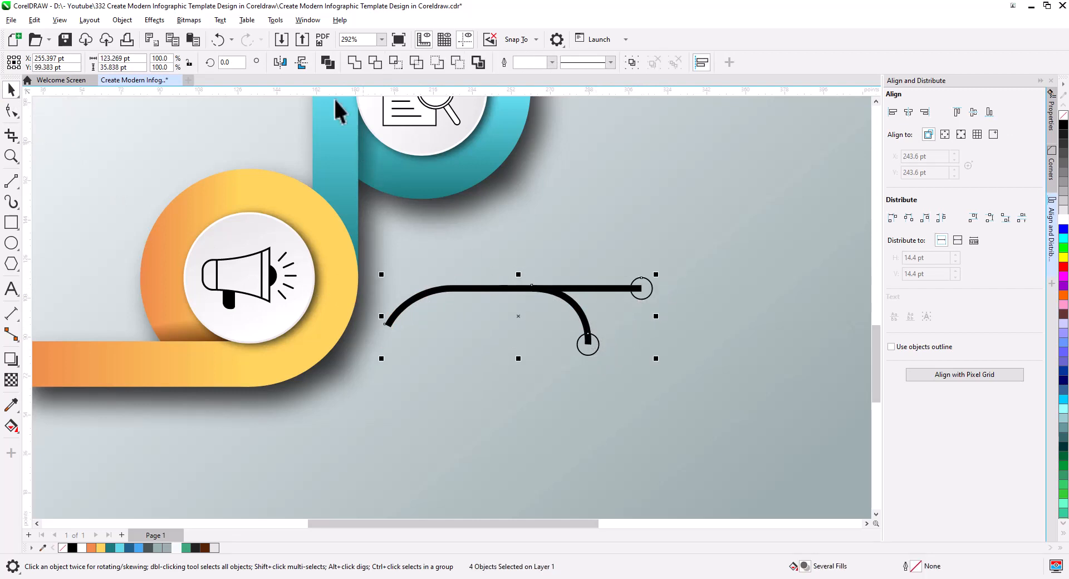
left_click(354, 62)
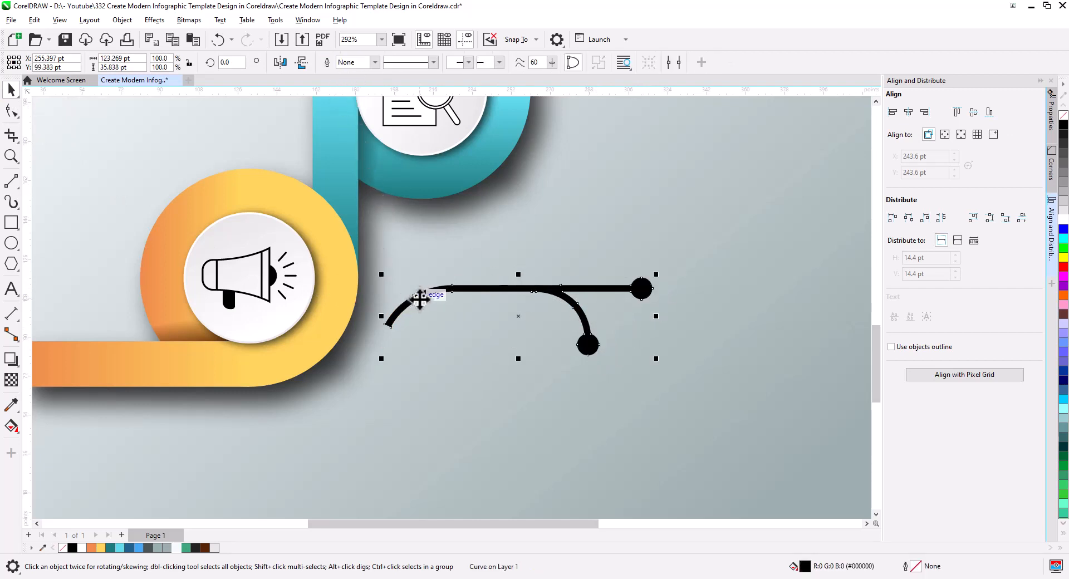
Move the welded connector onto the orange ring's edge and order it behind the ring, just above the background
left_click_drag(417, 299, 379, 280)
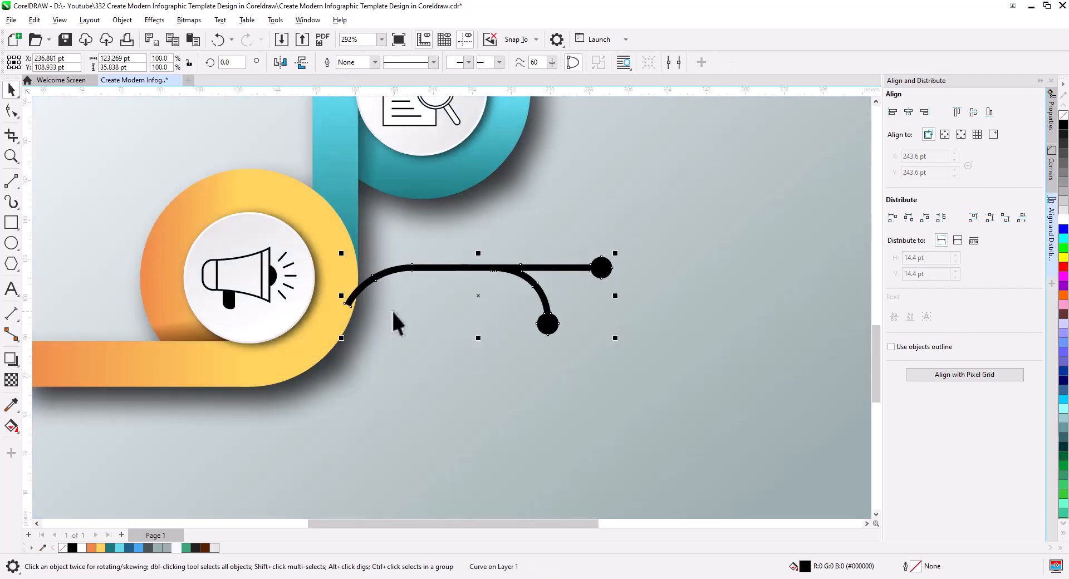
key("shift+Page_Down")
key("ctrl+Page_Up")
Fill the connector with dark grey (#485454)
scroll(418, 340, "down", 4)
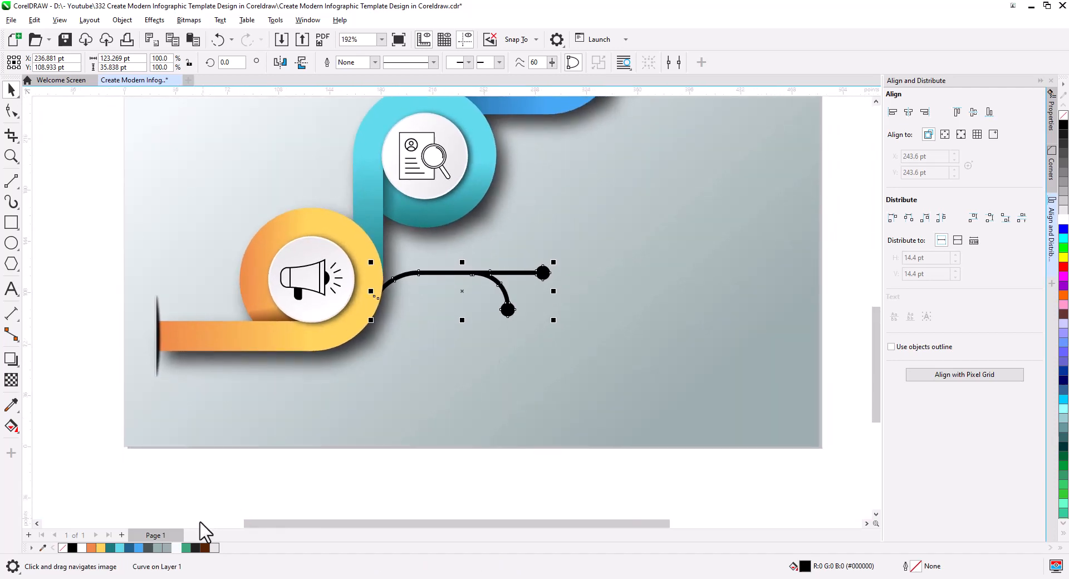
left_click(148, 548)
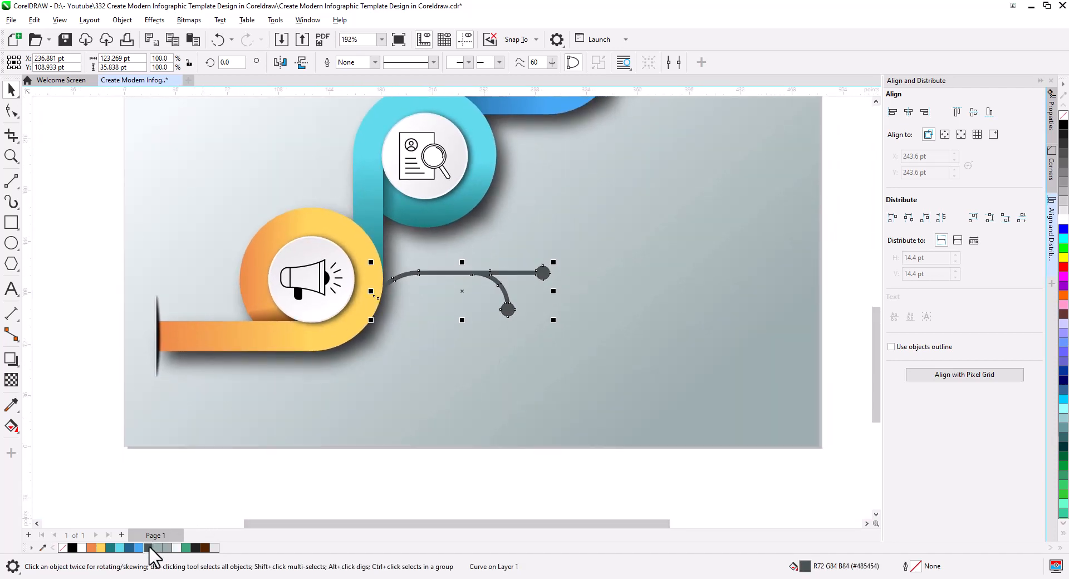
left_click(480, 483)
Place copies of the letter A, the SAMPLE TEXT title and its body text beside the orange ring's connector ends
scroll(501, 390, "down", 3)
left_click_drag(501, 445, 474, 408)
scroll(475, 409, "up", 2)
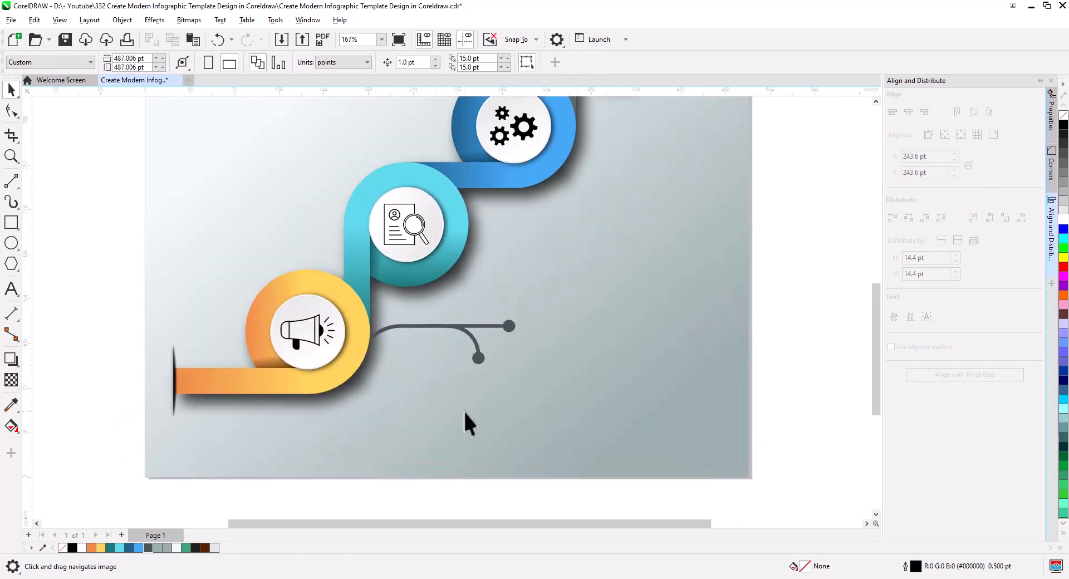
scroll(465, 412, "down", 4)
left_click_drag(78, 218, 501, 363)
left_click_drag(201, 359, 99, 298)
left_click_drag(149, 328, 515, 434)
right_click(477, 413)
left_click_drag(477, 407, 477, 399)
key("Escape")
scroll(456, 380, "up", 3)
scroll(465, 384, "up", 3)
Fill the letter A and its SAMPLE TEXT title with orange (#EC8A49)
left_click(416, 420)
left_click(554, 320, "shift")
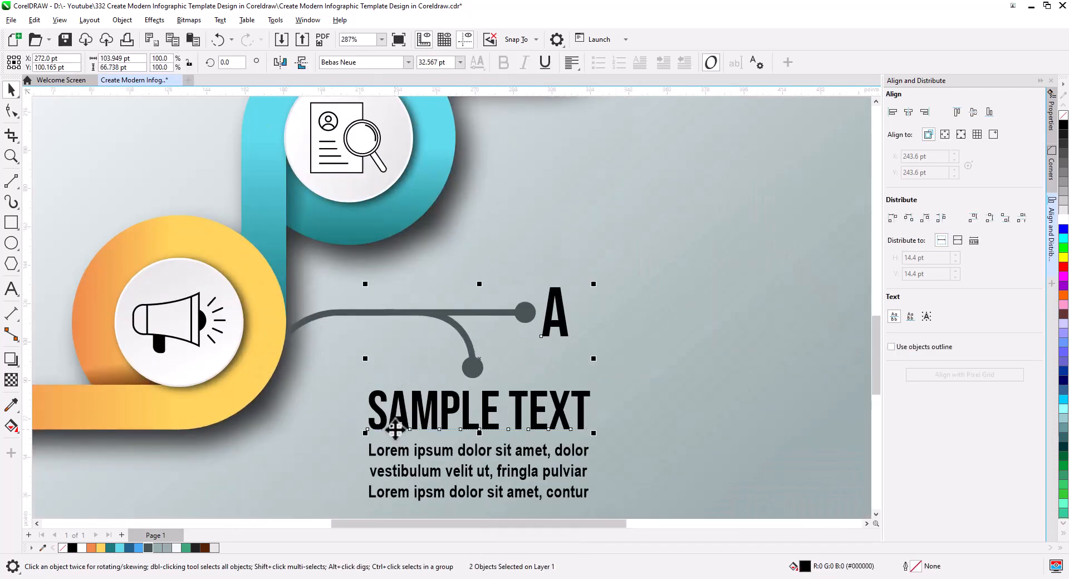
left_click(92, 550)
Enlarge the letter A to about 41.7 pt and align its right edge with the body text
left_click(564, 328)
left_click_drag(572, 339, 576, 346)
left_click_drag(565, 334, 589, 346)
left_click(562, 461)
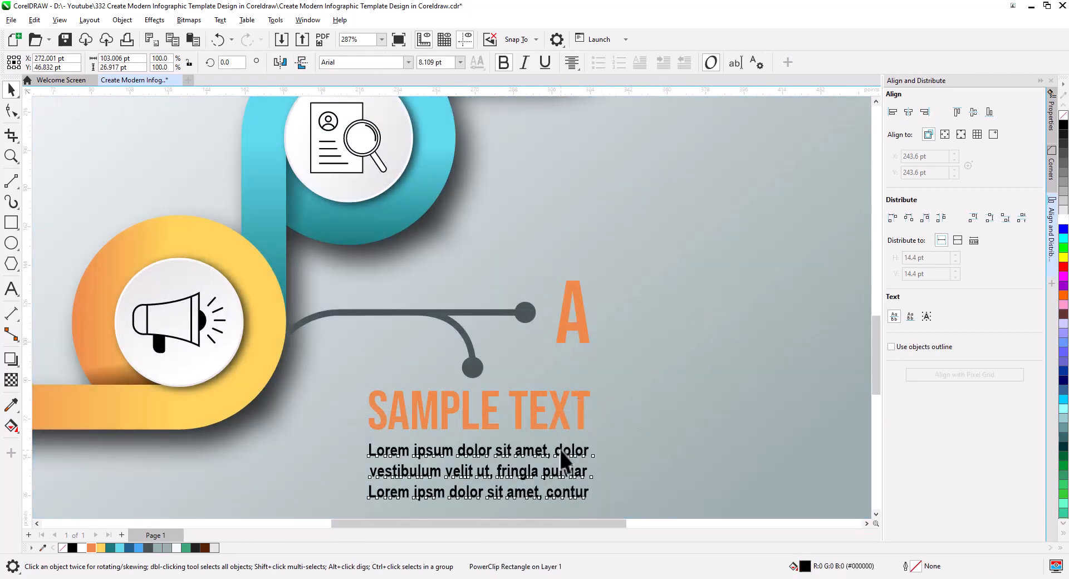
Duplicate the A connector with its letter, title and body text to the open area beside the cyan ring
left_click(579, 420, "shift")
left_click(579, 339, "shift")
scroll(540, 384, "down", 2)
left_click_drag(553, 398, 413, 342)
Mirror the duplicated connector both horizontally and vertically so its arced end meets the cyan ring
left_click(532, 389, "shift")
left_click(402, 275)
left_click(324, 250)
left_click(280, 63)
left_click(301, 62)
scroll(402, 352, "up", 3)
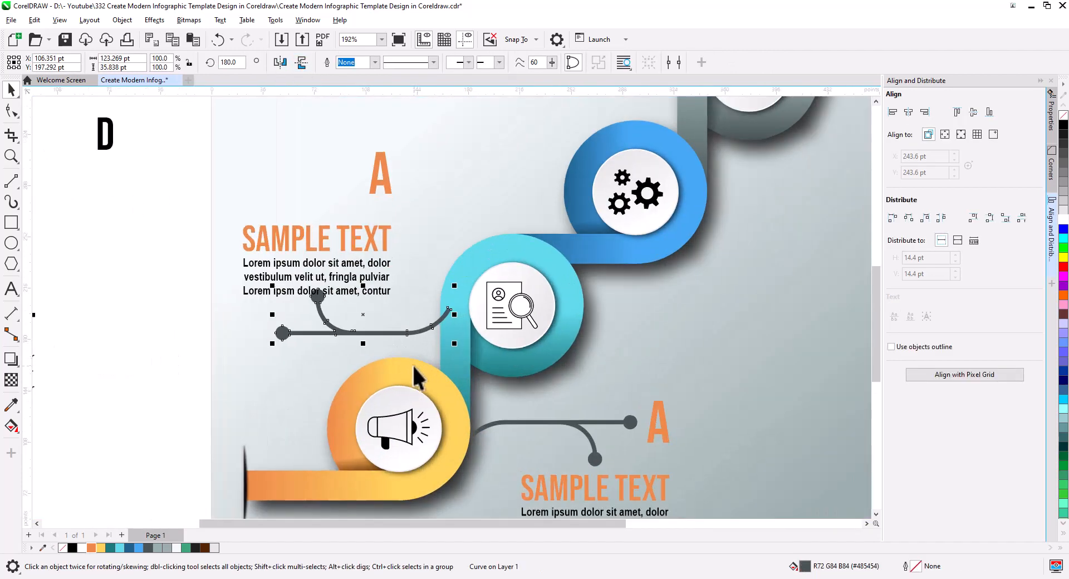
Position the copied title and body text above the mirrored connector, and place the letter at its free end as B
left_click(311, 246)
left_click(322, 263, "shift")
left_click_drag(324, 280, 324, 265)
left_click_drag(390, 188, 259, 333)
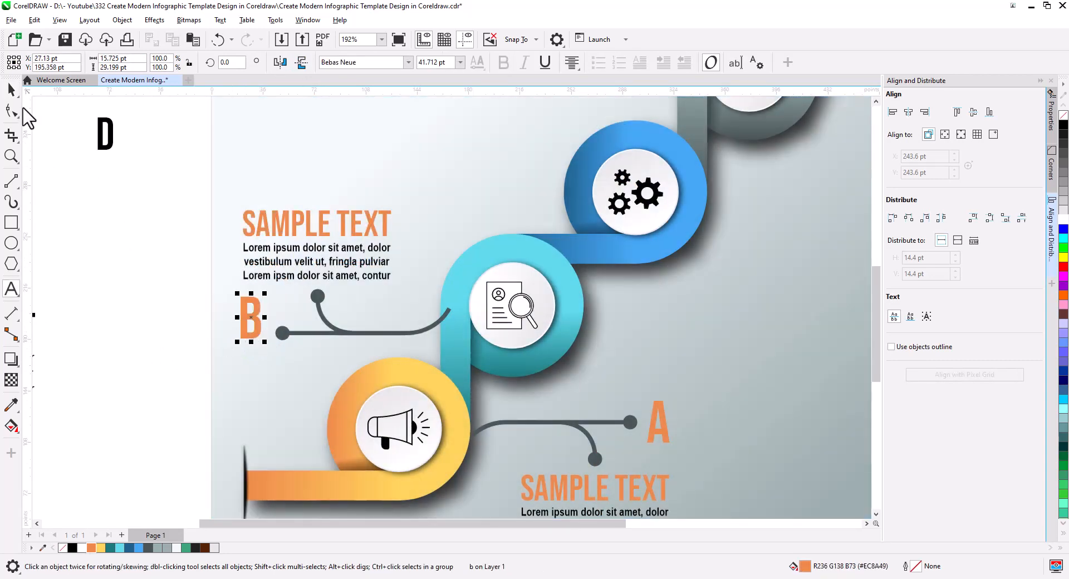
Fill the letter B and its title with dark teal (#1B7A7C), and left-align the lowered letter with the body text
left_click(295, 231, "shift")
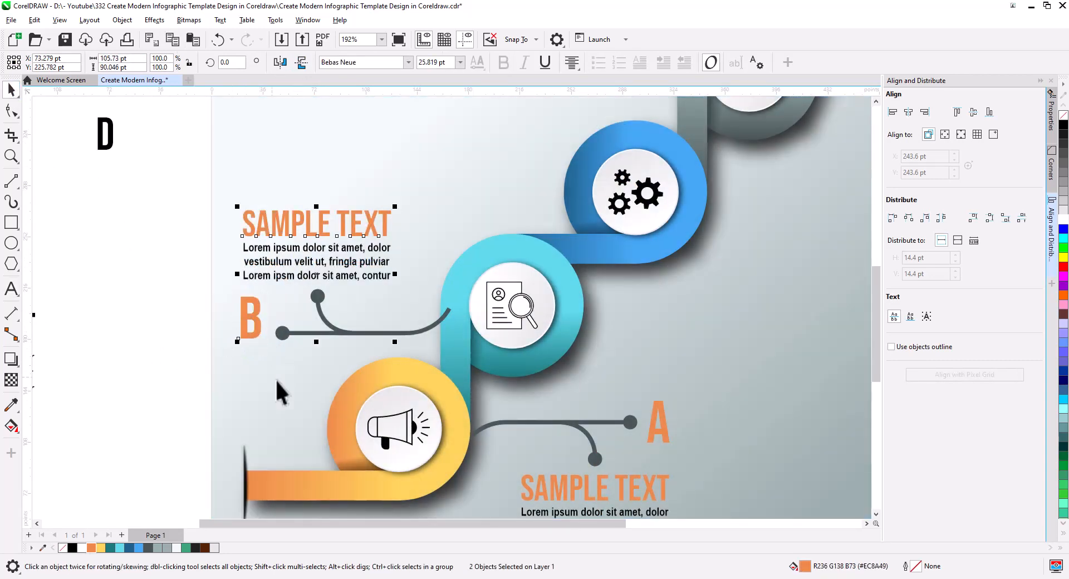
left_click(114, 547)
left_click(190, 423)
left_click_drag(255, 329, 255, 340)
left_click(264, 276, "shift")
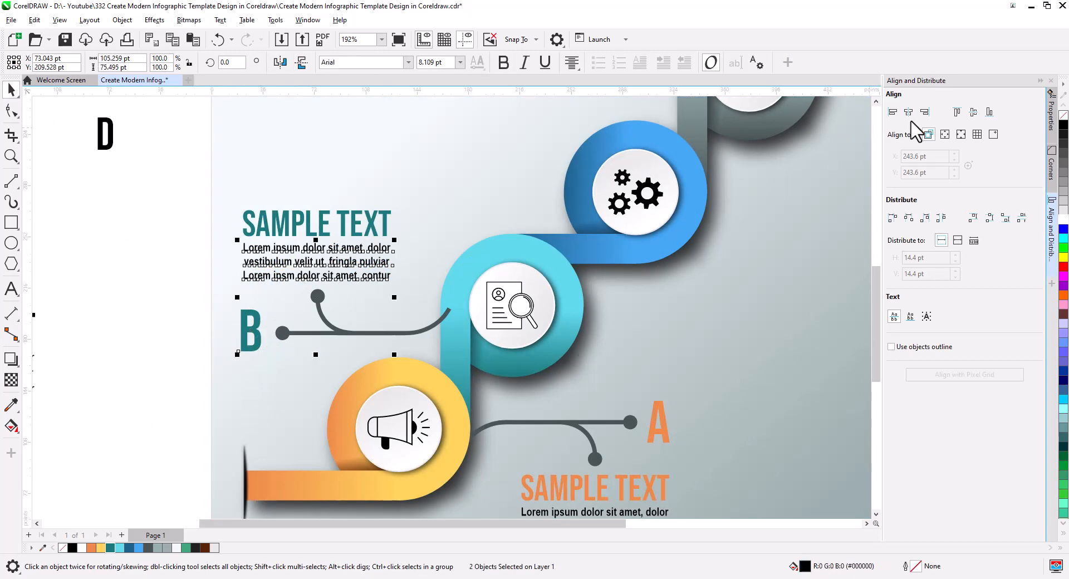
left_click(892, 113)
Order the B connector behind the cyan ring, just above the background
left_click(354, 308)
scroll(352, 306, "down", 2)
left_click(369, 393)
left_click(162, 383)
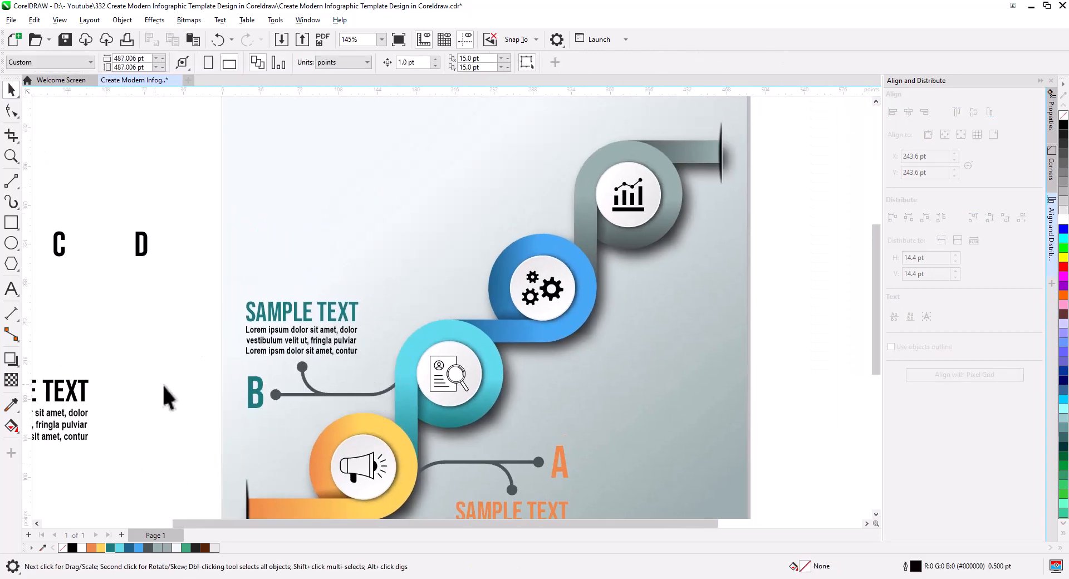
Duplicate the complete A label with its connector and position the copy beside the blue ring
left_click_drag(313, 417, 288, 355)
left_click_drag(787, 507, 370, 370)
left_click_drag(476, 402, 636, 239)
left_click(662, 247)
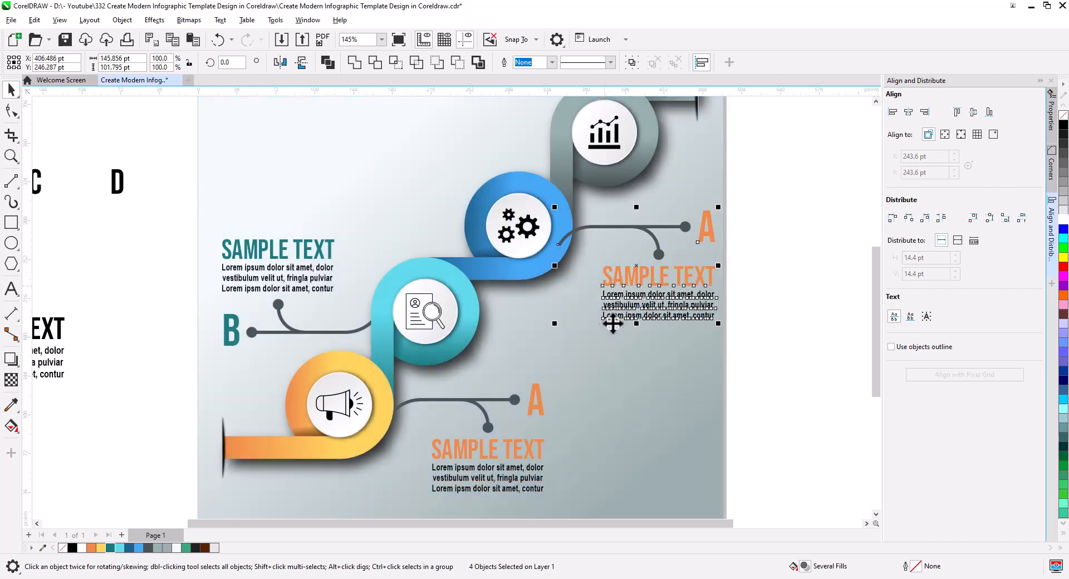
left_click(604, 339)
Order the copied connector behind the blue ring, just above the background
left_click(659, 255)
key("shift+Page_Down")
left_click(719, 294)
Change the blue ring's label letter to C and fill the letter and its title with dark blue
left_click(703, 239)
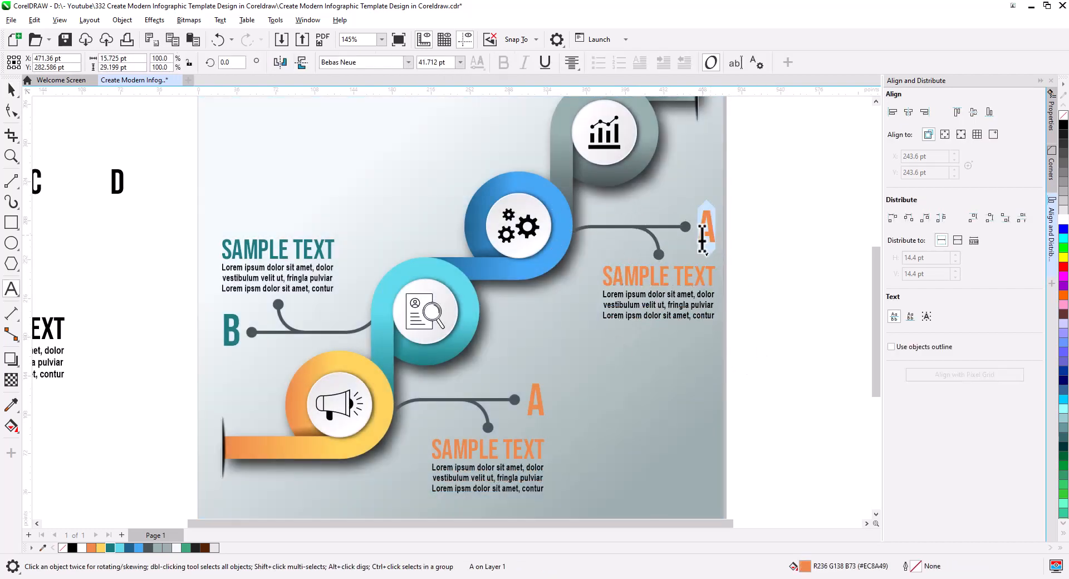
key("F8")
key("BackSpace")
type("c")
key("ctrl+space")
left_click(648, 279, "shift")
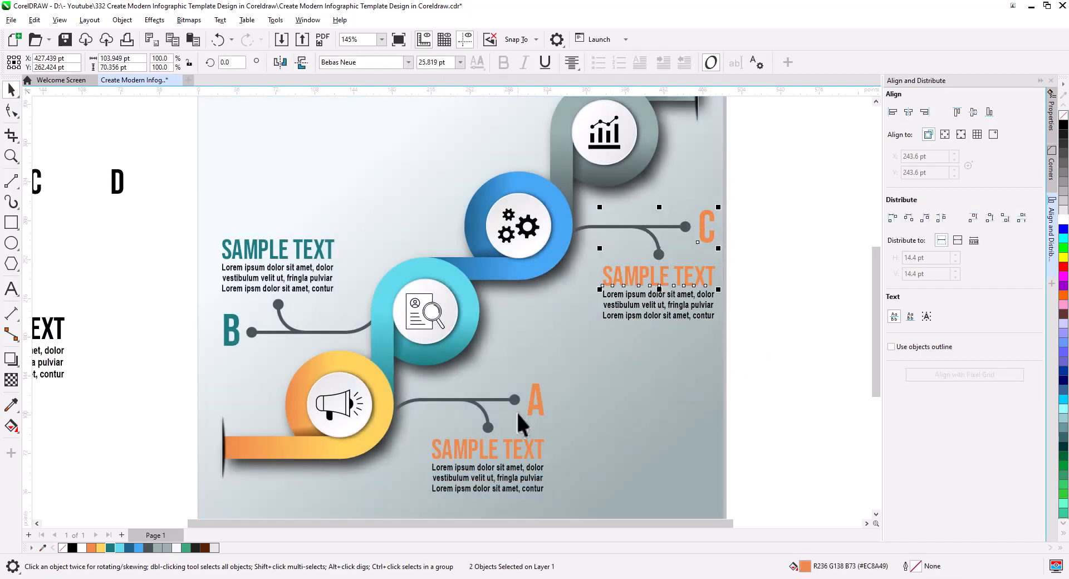
left_click(130, 549)
left_click(564, 383)
Duplicate the complete B label with its connector and position the copy beside the grey ring
scroll(563, 383, "down", 1)
left_click_drag(550, 381, 529, 492)
left_click_drag(273, 372, 517, 316)
left_click(543, 349)
left_click(696, 353)
Change the grey ring's label letter to D and fill the letter and its title with dark grey (#485454)
left_click(431, 315)
key("F8")
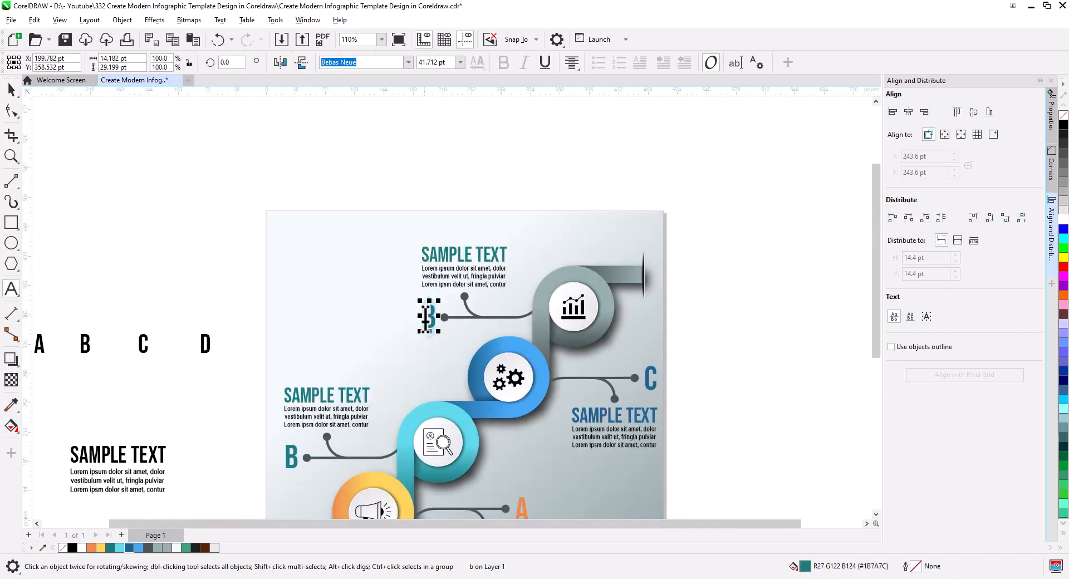
type("D")
left_click(12, 90)
left_click(148, 548)
left_click(186, 291)
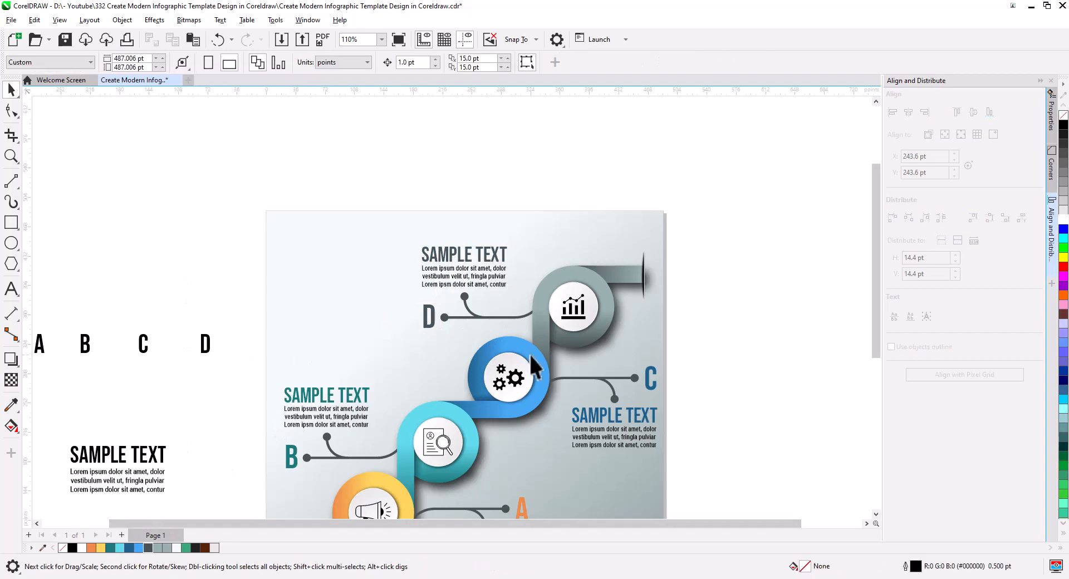
scroll(529, 353, "down", 1)
scroll(540, 316, "up", 1)
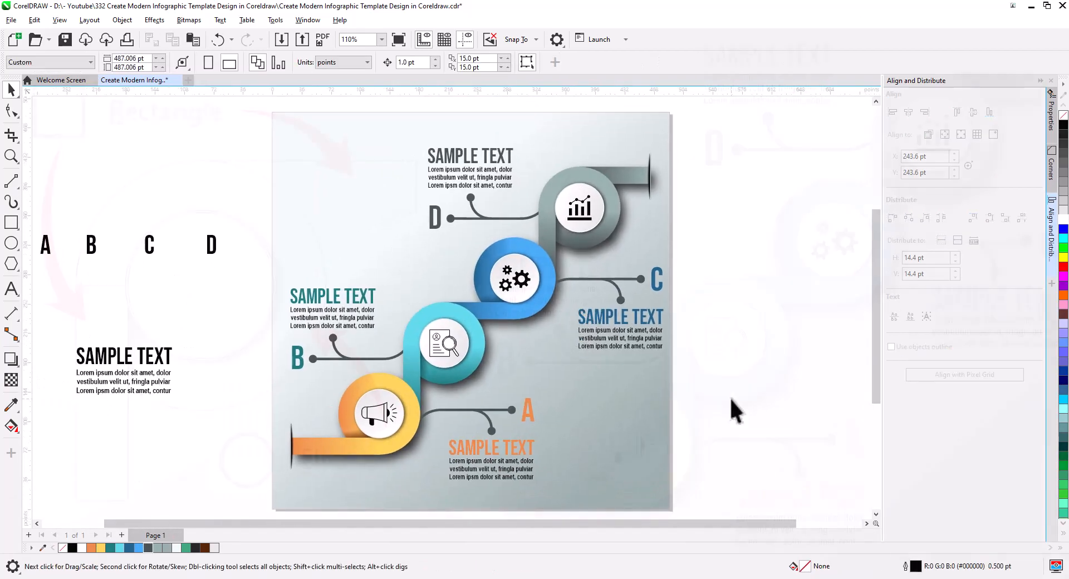